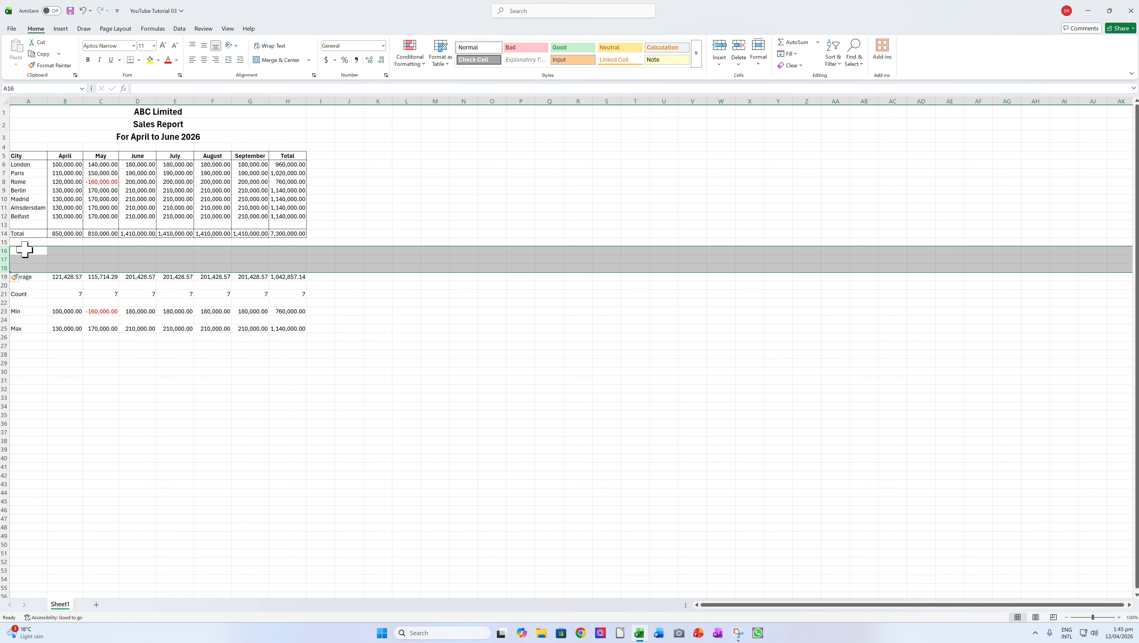
Step: Enter the label "Percentage of the Total" in A16 and widen column A to fit it
{"action": "left_click", "coordinate": [25, 250]}
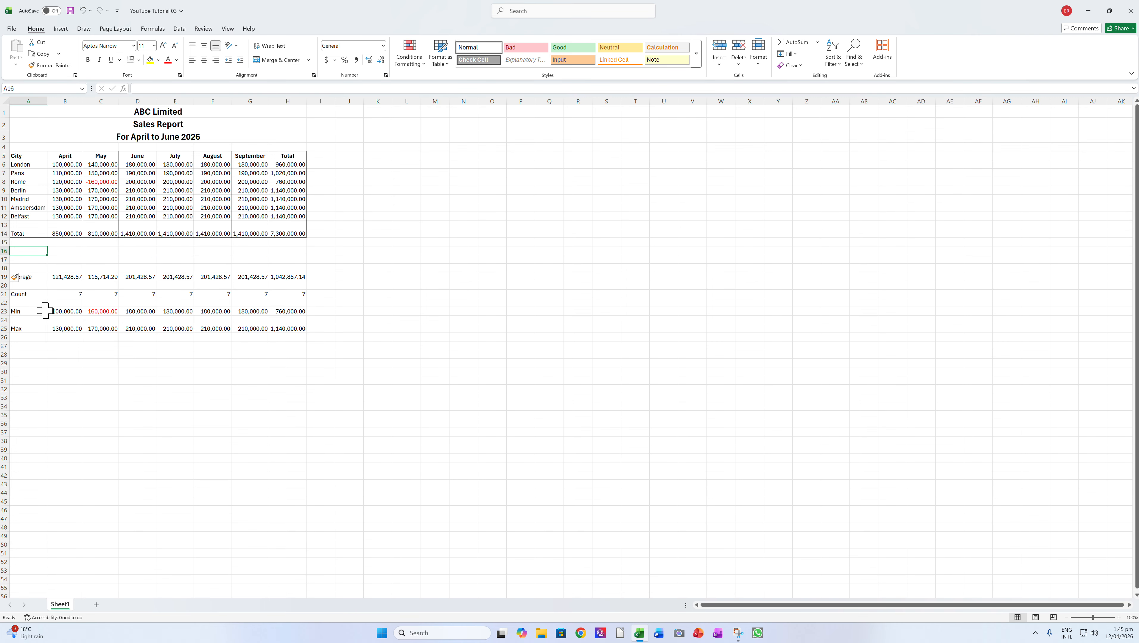
{"action": "type", "text": "Percentage of the T"}
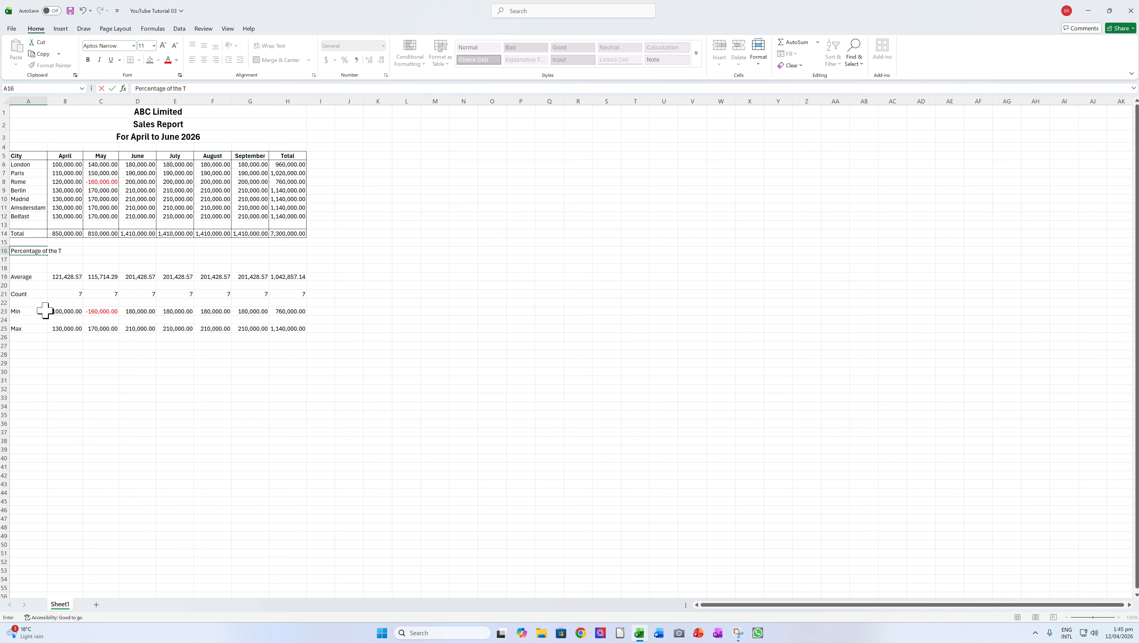
{"action": "type", "text": "otal"}
{"action": "key", "text": "Tab"}
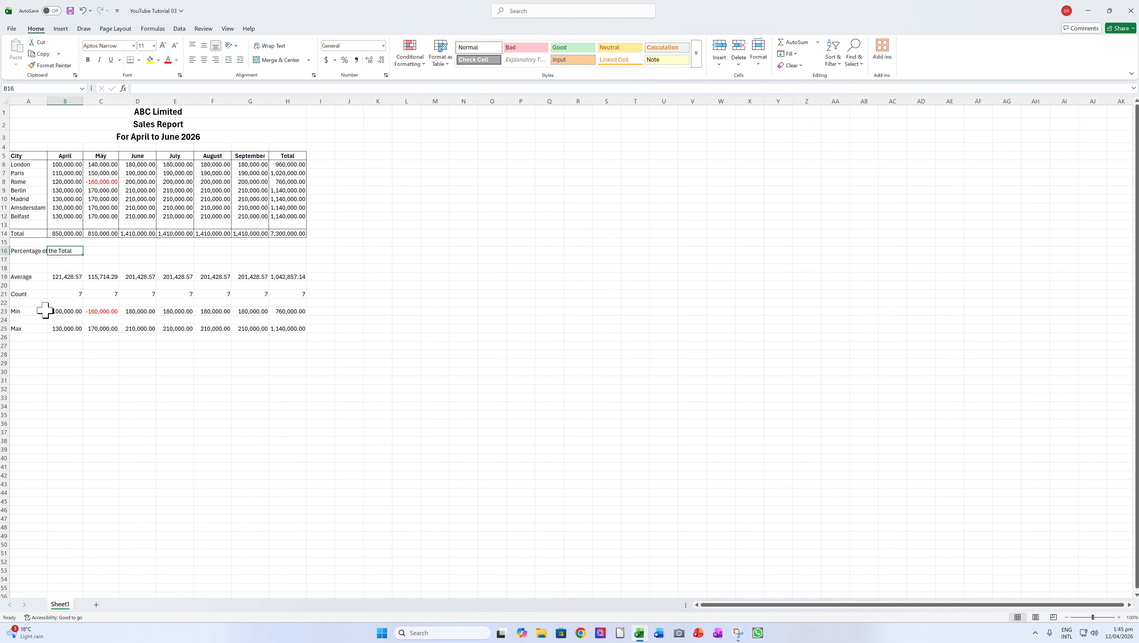
{"action": "double_click", "coordinate": [47, 101]}
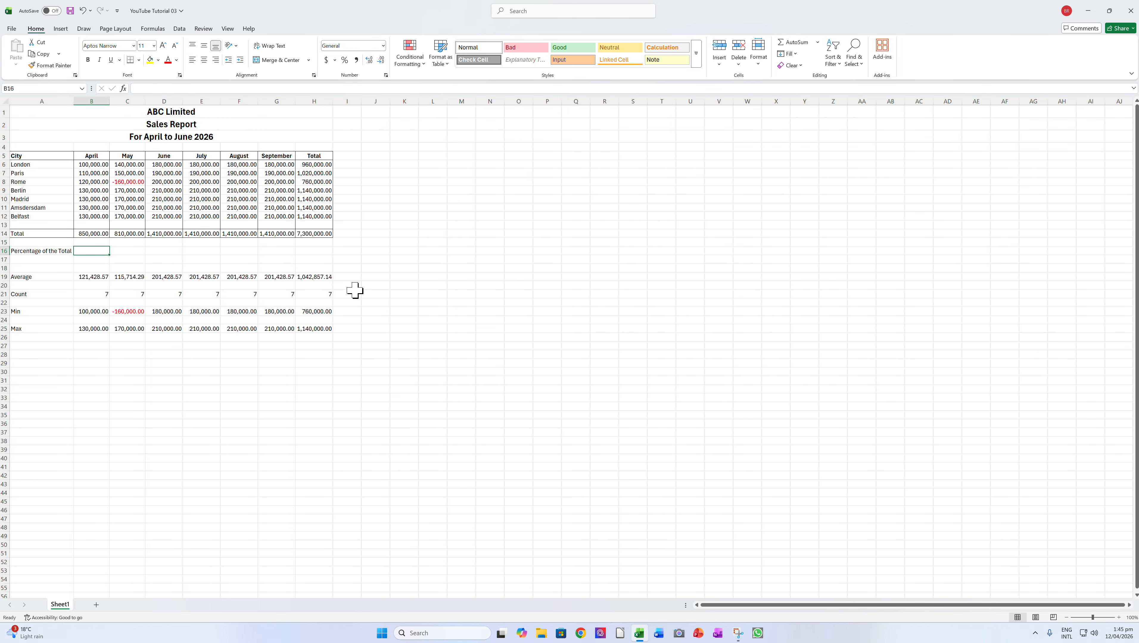
Step: Enter the formula =B14/H14 in B16 to calculate April's share of the grand total
{"action": "type", "text": "="}
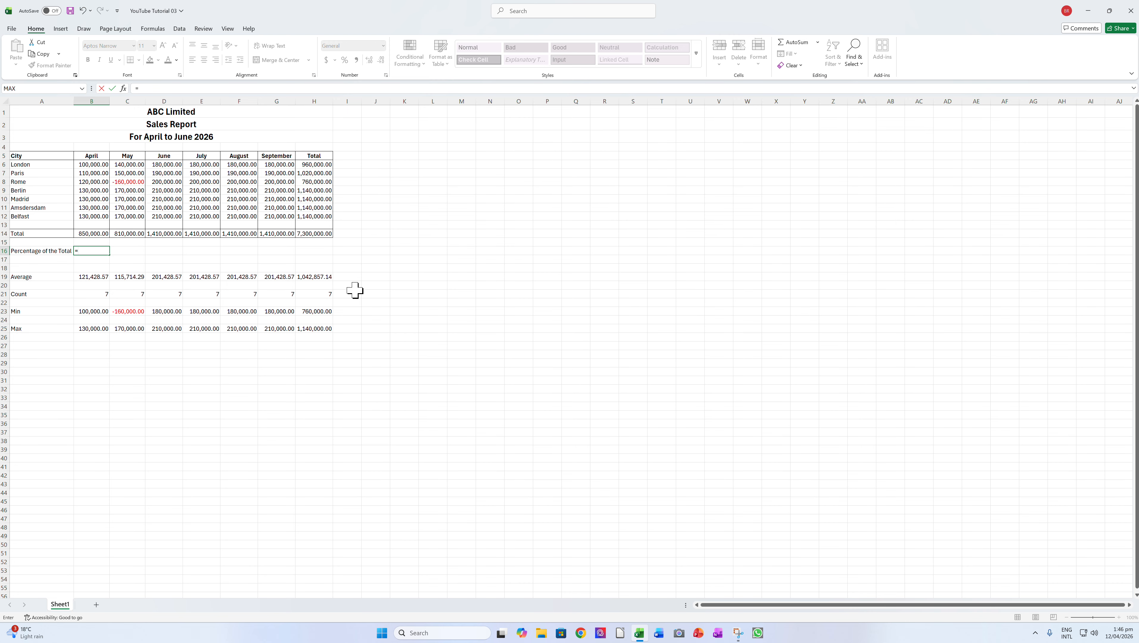
{"action": "key", "text": "Up"}
{"action": "key", "text": "Up"}
{"action": "type", "text": "/"}
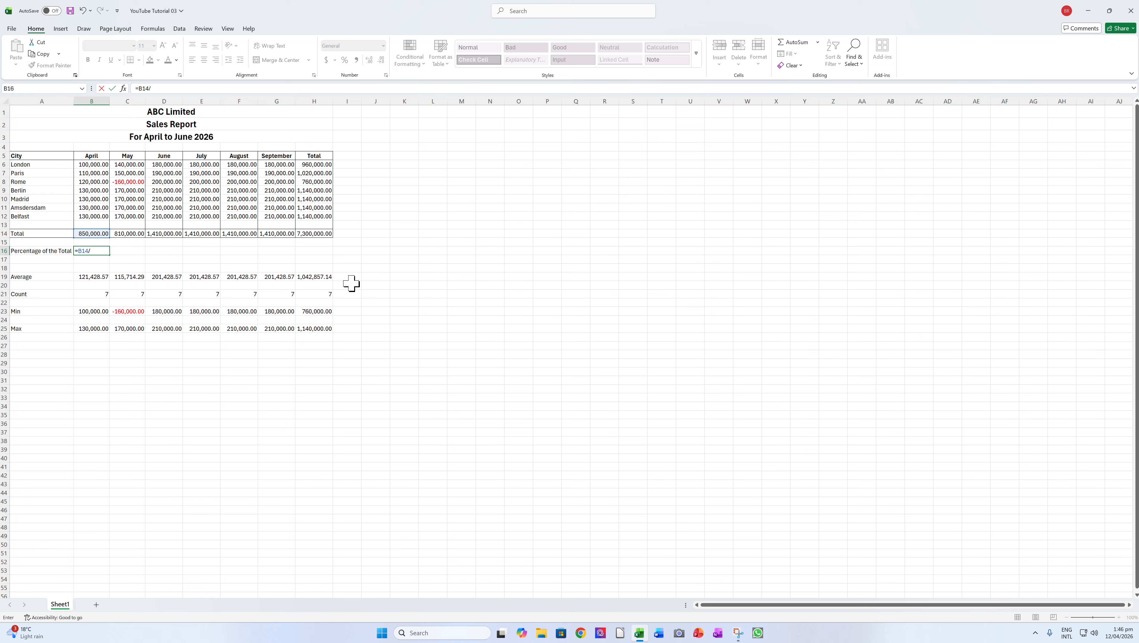
{"action": "left_click", "coordinate": [320, 233]}
{"action": "key", "text": "Return"}
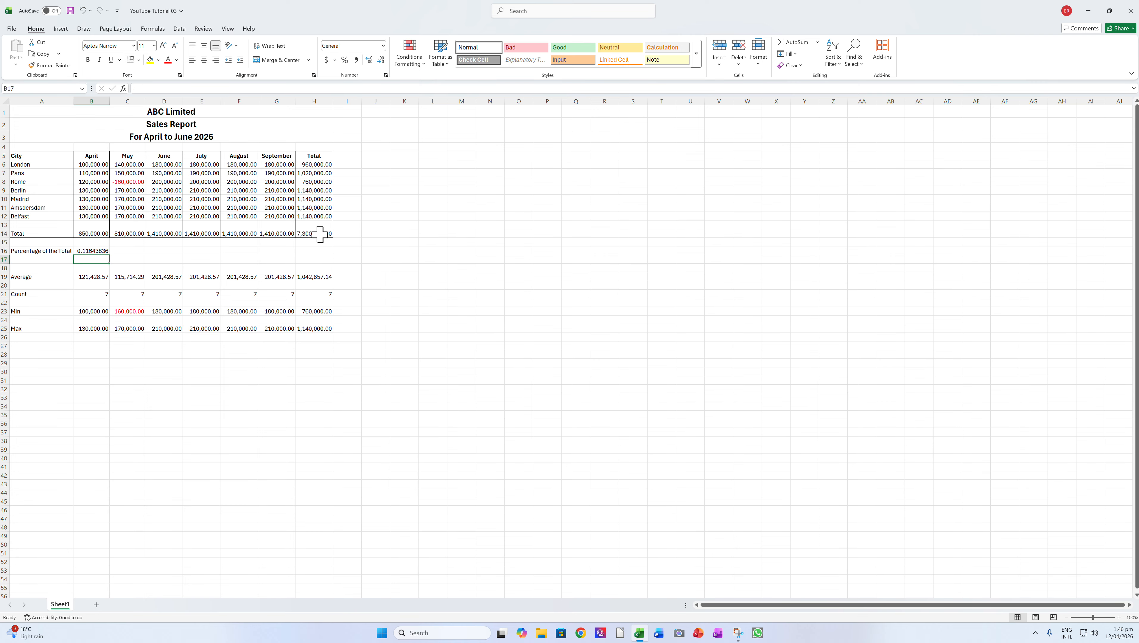
Step: Format B16 as Percentage with 2 decimal places
{"action": "left_click", "coordinate": [100, 251]}
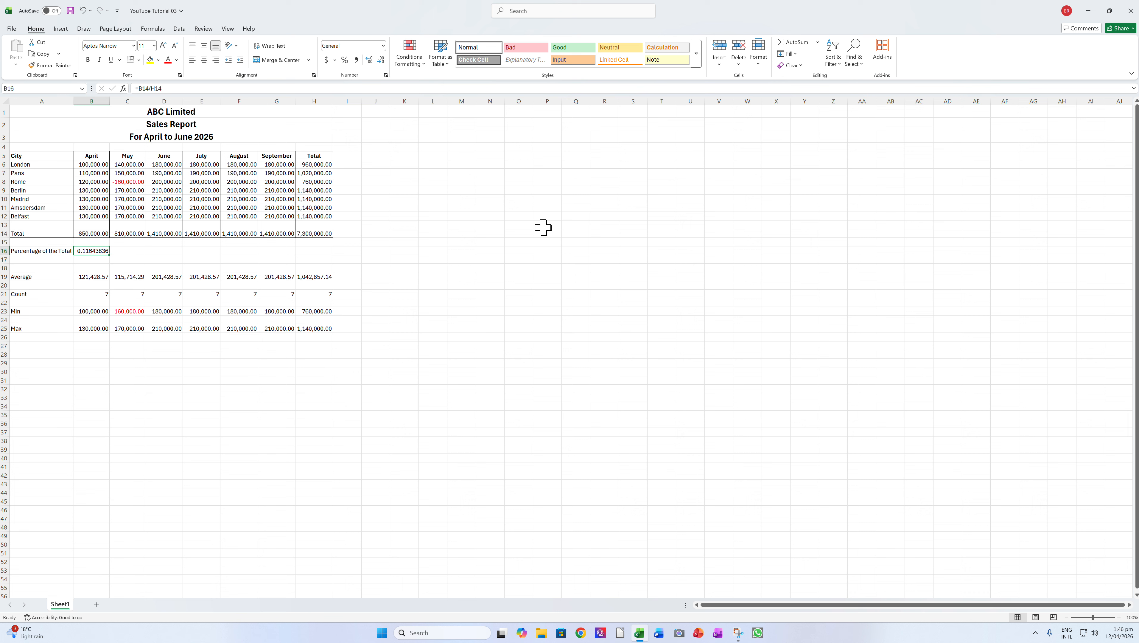
{"action": "right_click", "coordinate": [89, 251]}
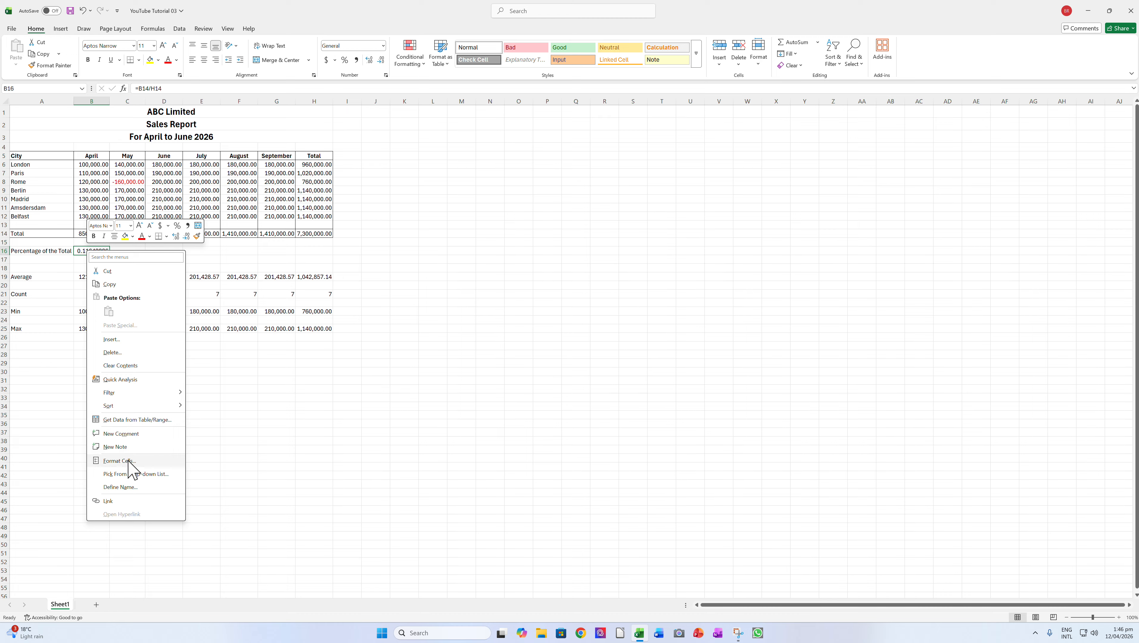
{"action": "left_click", "coordinate": [120, 460]}
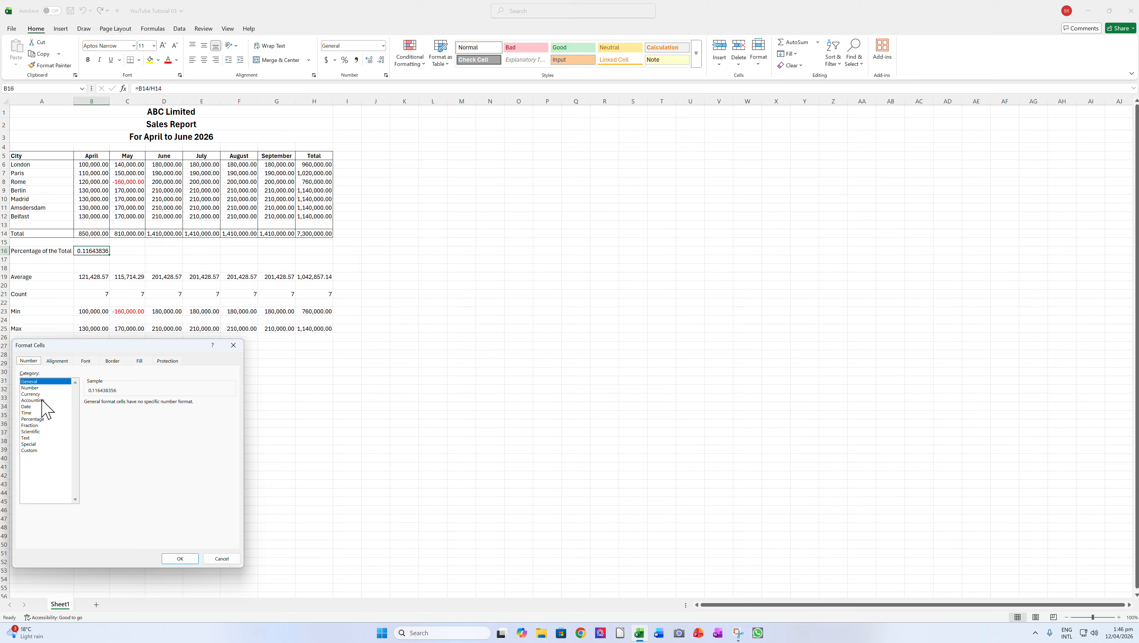
{"action": "left_click", "coordinate": [33, 418]}
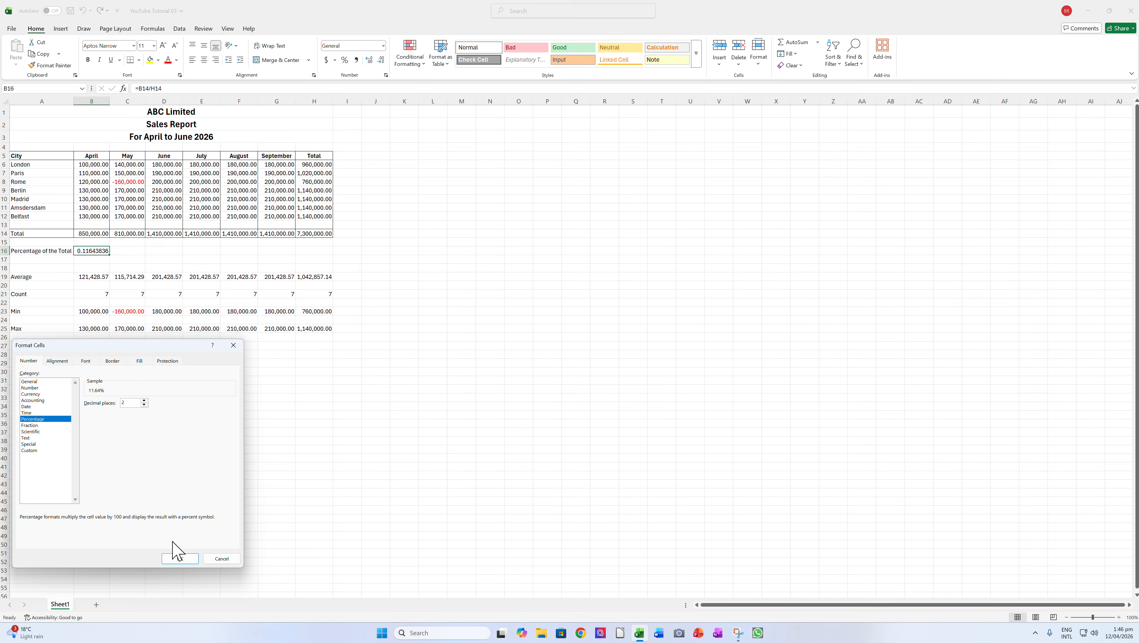
{"action": "left_click", "coordinate": [144, 400]}
{"action": "left_click", "coordinate": [187, 560]}
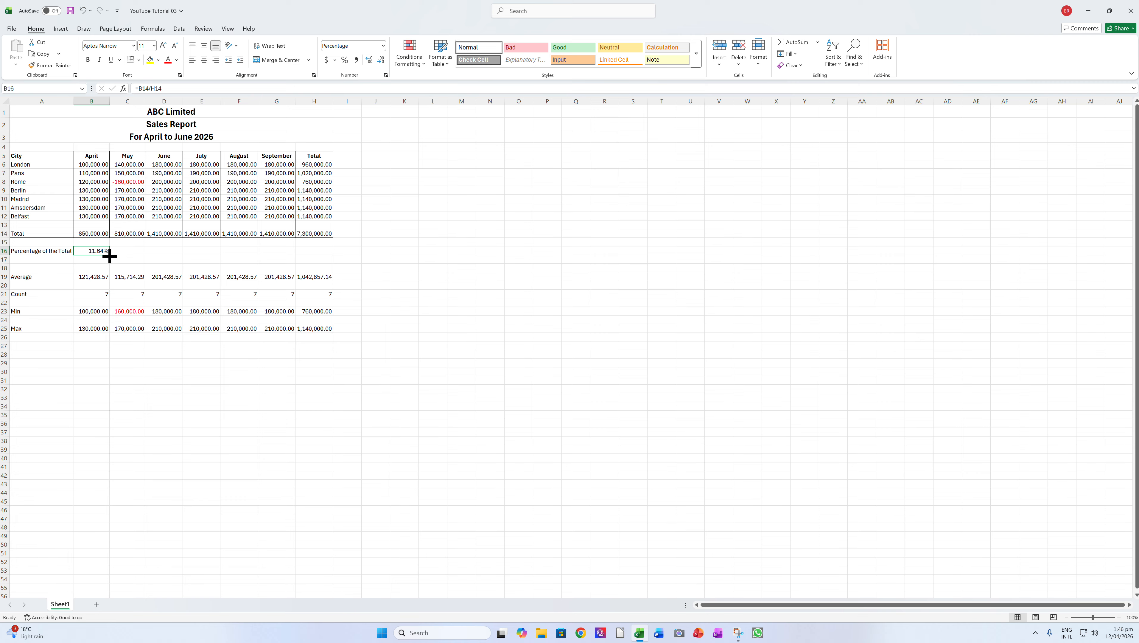
Step: Try filling the B16 percentage formula across to H16, check the copied formula in C16, and clear C16:H16
{"action": "left_click_drag", "start_coordinate": [109, 256], "coordinate": [329, 252]}
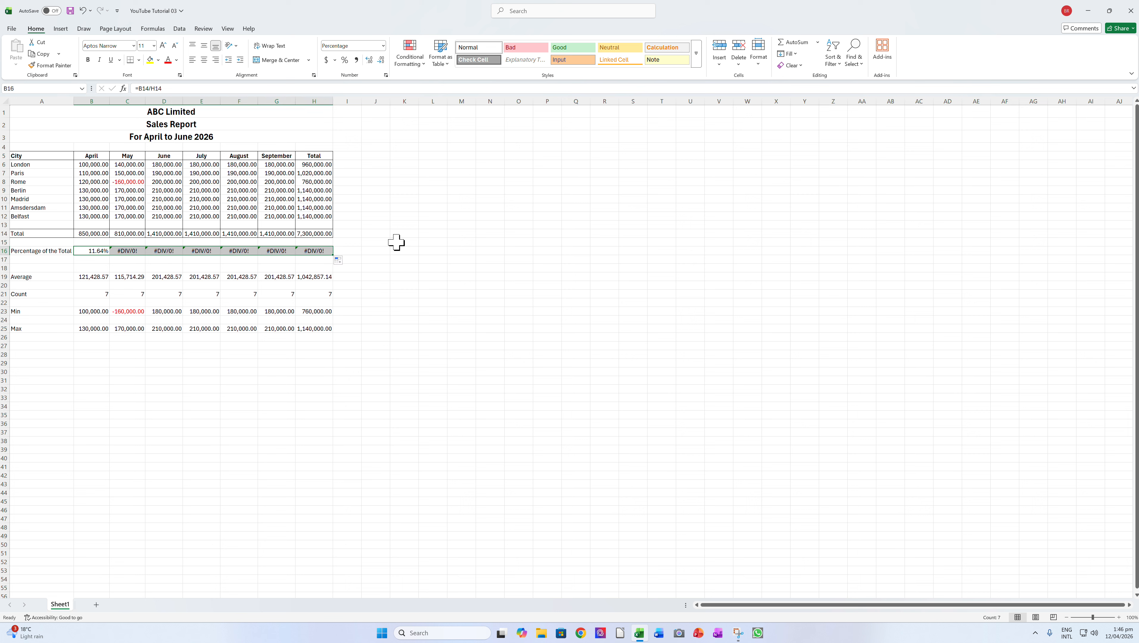
{"action": "left_click", "coordinate": [93, 252]}
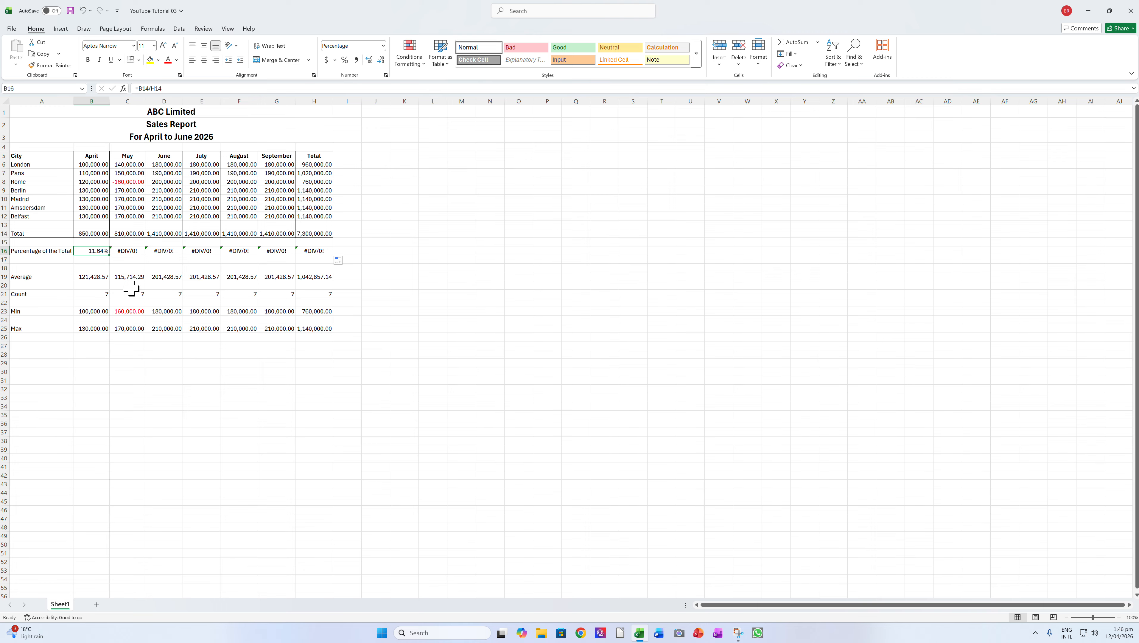
{"action": "key", "text": "Right"}
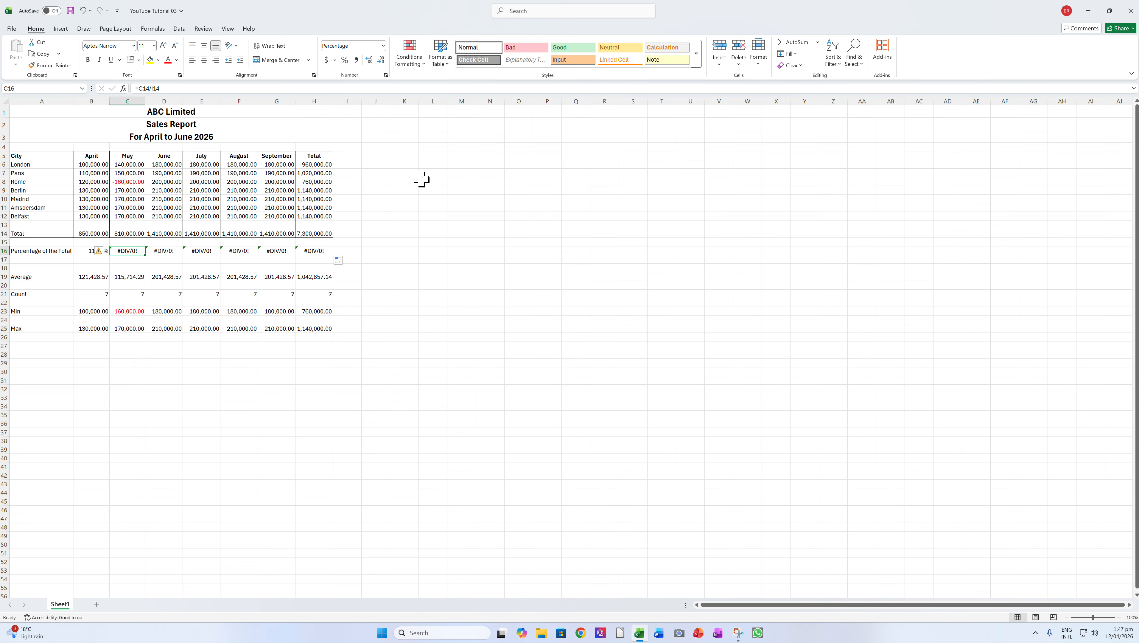
{"action": "key", "text": "Left"}
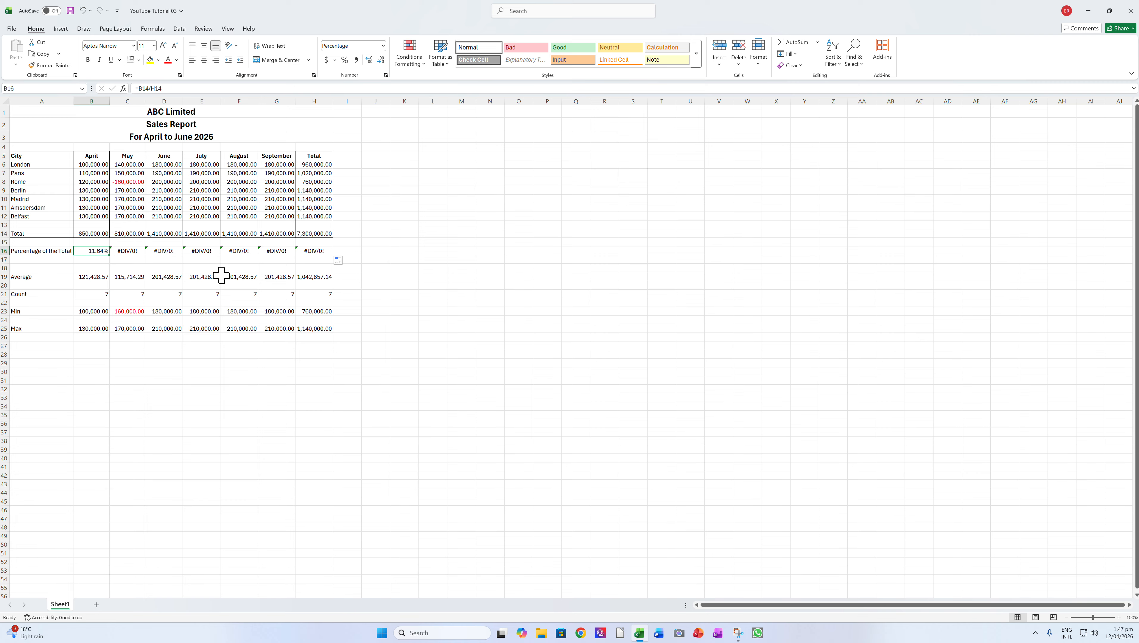
{"action": "left_click_drag", "start_coordinate": [126, 249], "coordinate": [312, 250]}
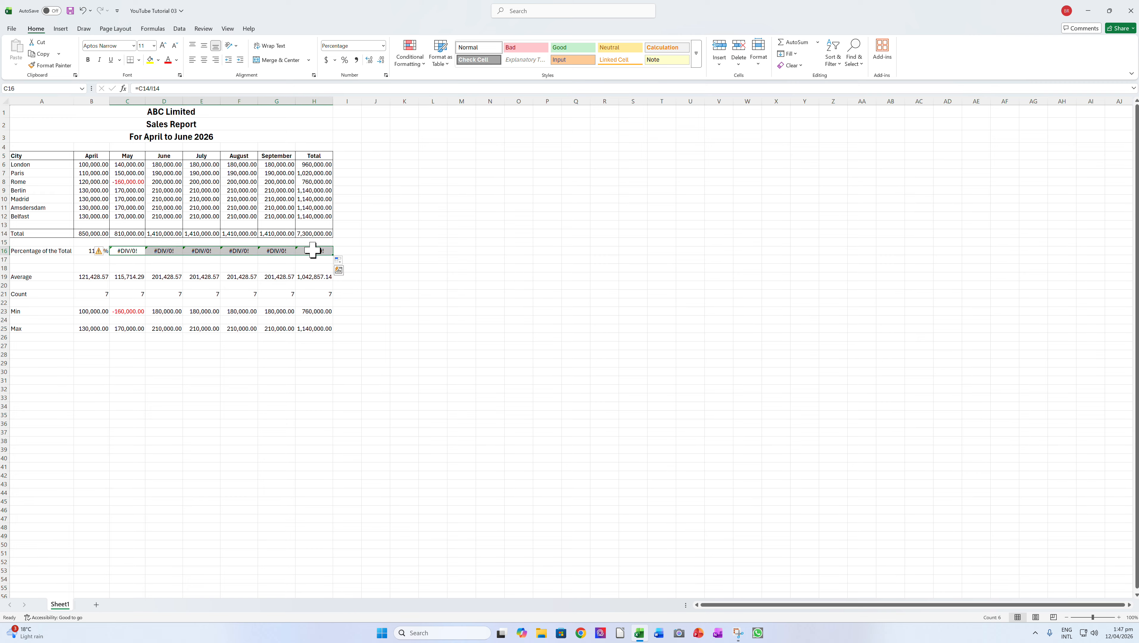
{"action": "key", "text": "Delete"}
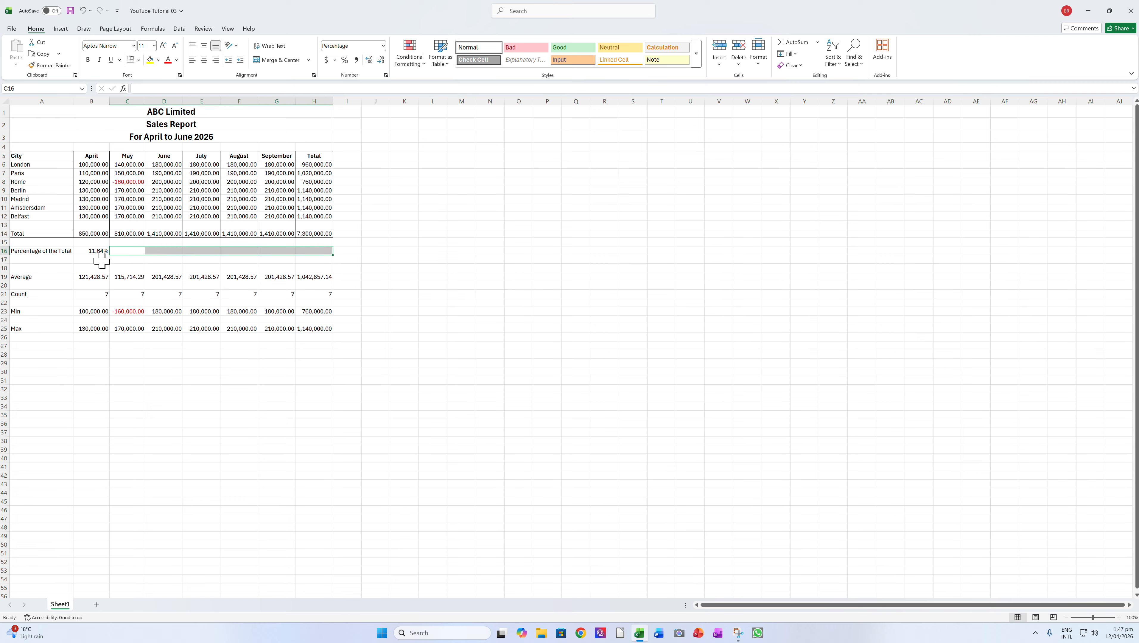
{"action": "left_click", "coordinate": [92, 251]}
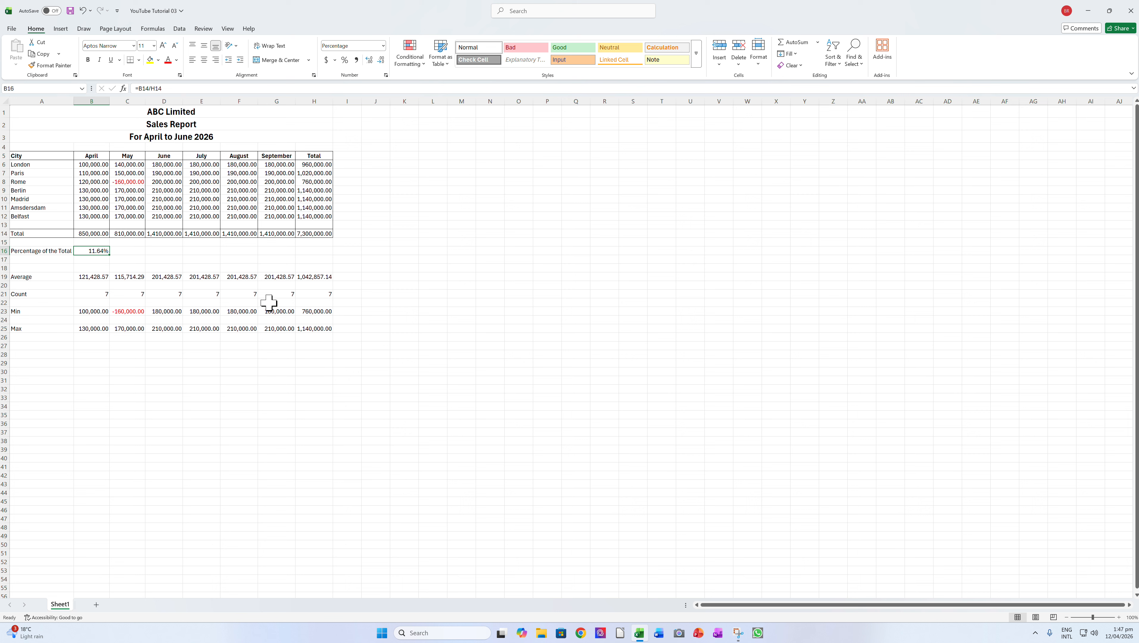
{"action": "left_click", "coordinate": [151, 88]}
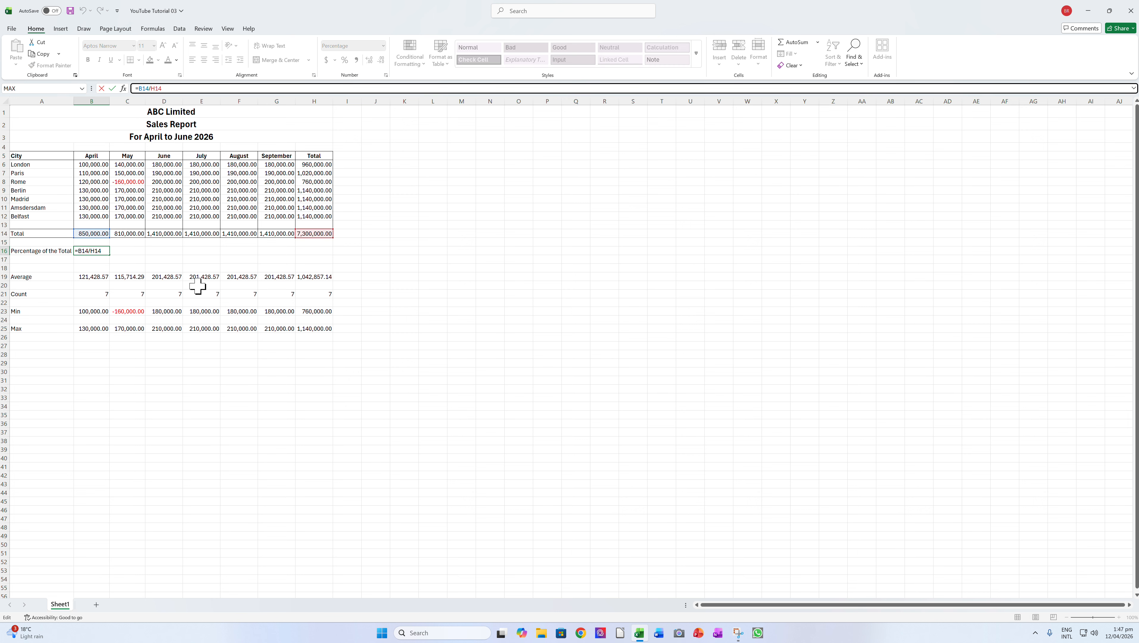
{"action": "key", "text": "alt+F4"}
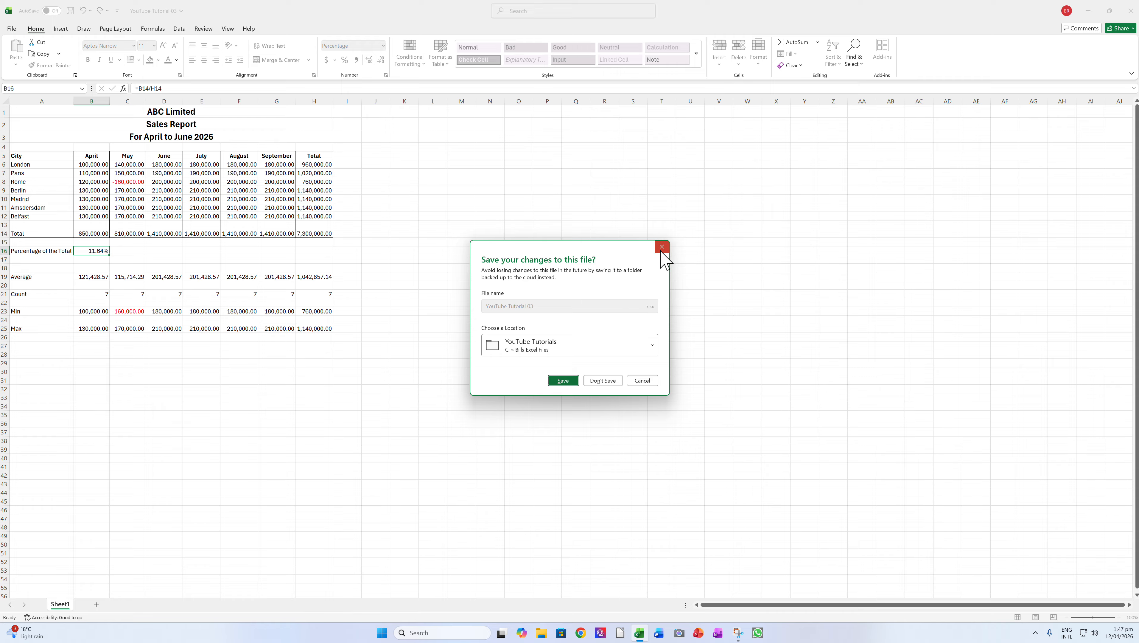
{"action": "left_click", "coordinate": [662, 247]}
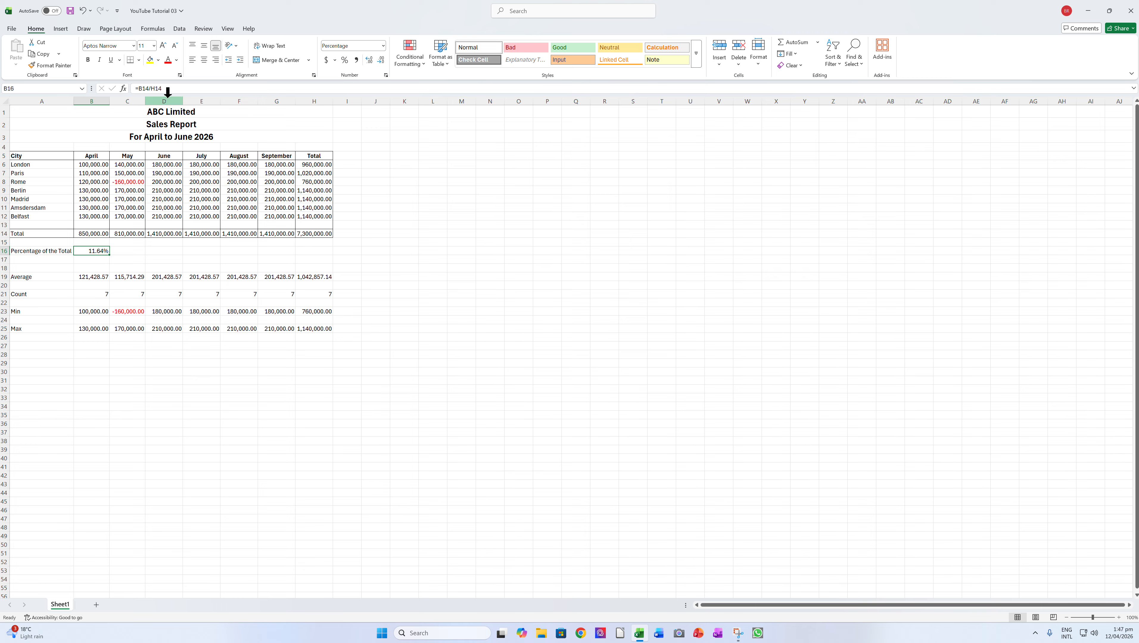
Step: Change the B16 formula to =B14/$H14 so the total's column stays fixed, and fill it across to H16
{"action": "left_click", "coordinate": [151, 88]}
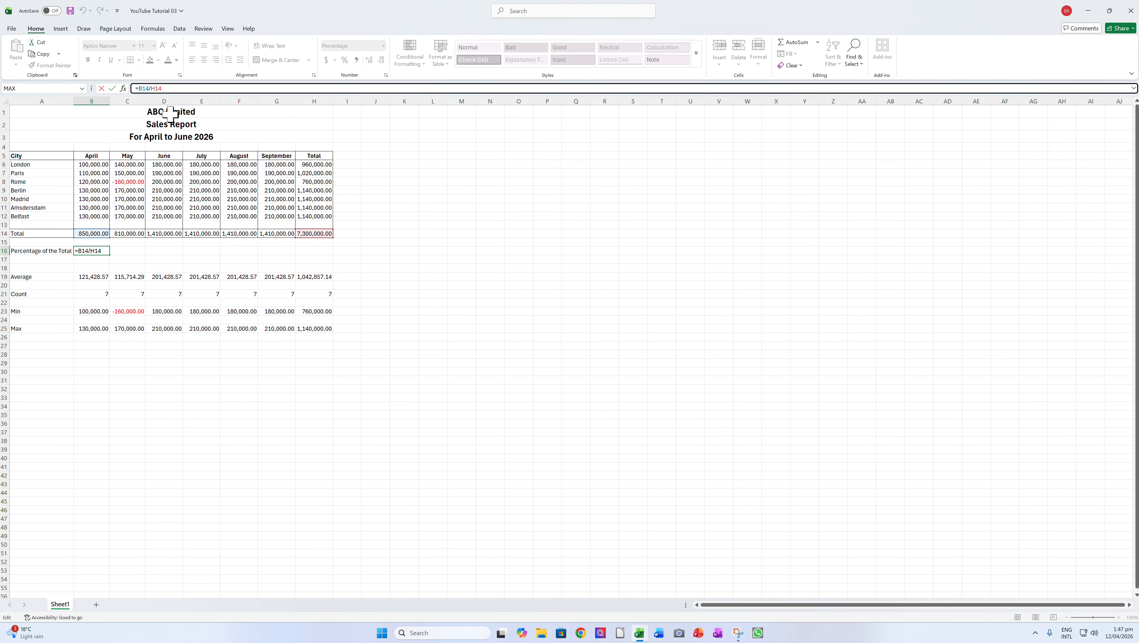
{"action": "key", "text": "Right"}
{"action": "type", "text": "$"}
{"action": "key", "text": "Return"}
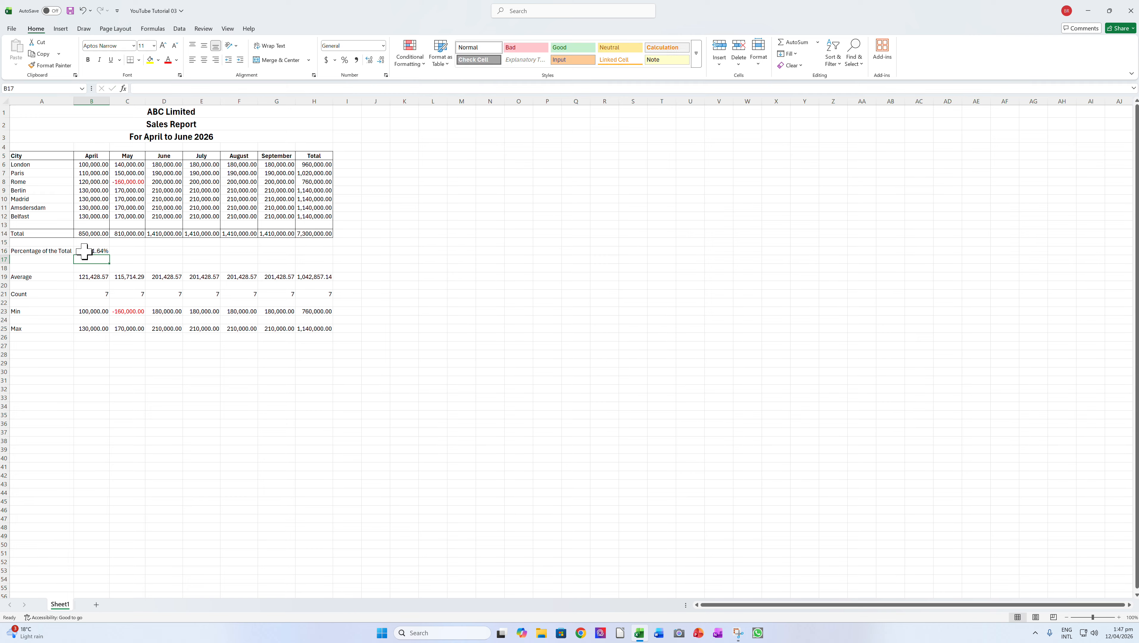
{"action": "left_click", "coordinate": [84, 251]}
{"action": "left_click_drag", "start_coordinate": [109, 255], "coordinate": [317, 260]}
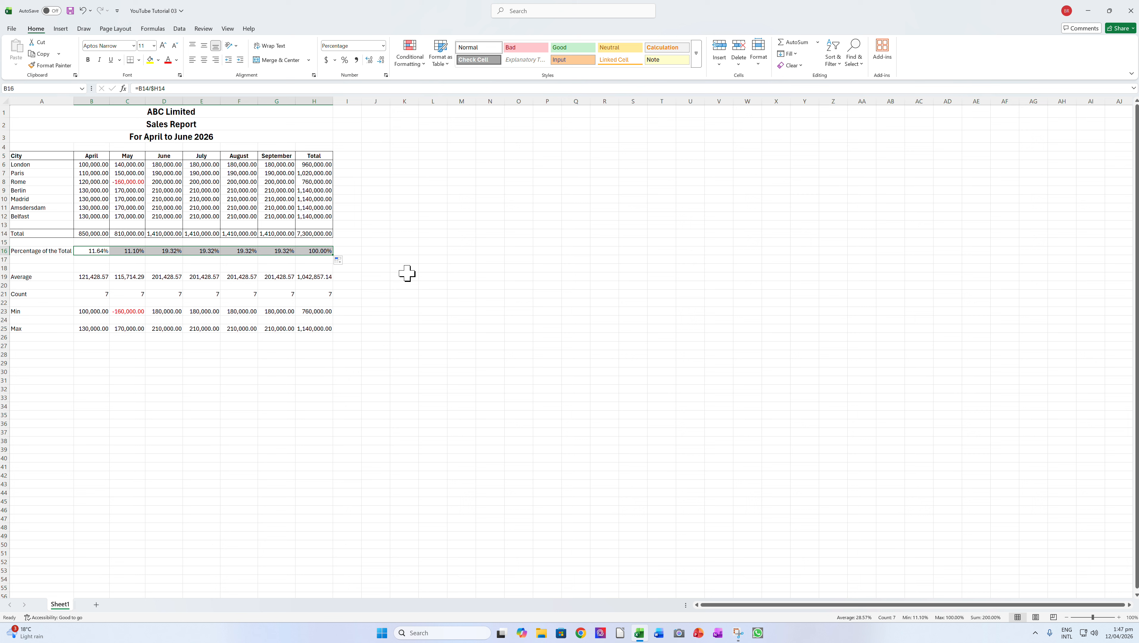
Step: Examine the percentage formulas in row 16 from May through the Total column, and return to B16
{"action": "left_click", "coordinate": [128, 250]}
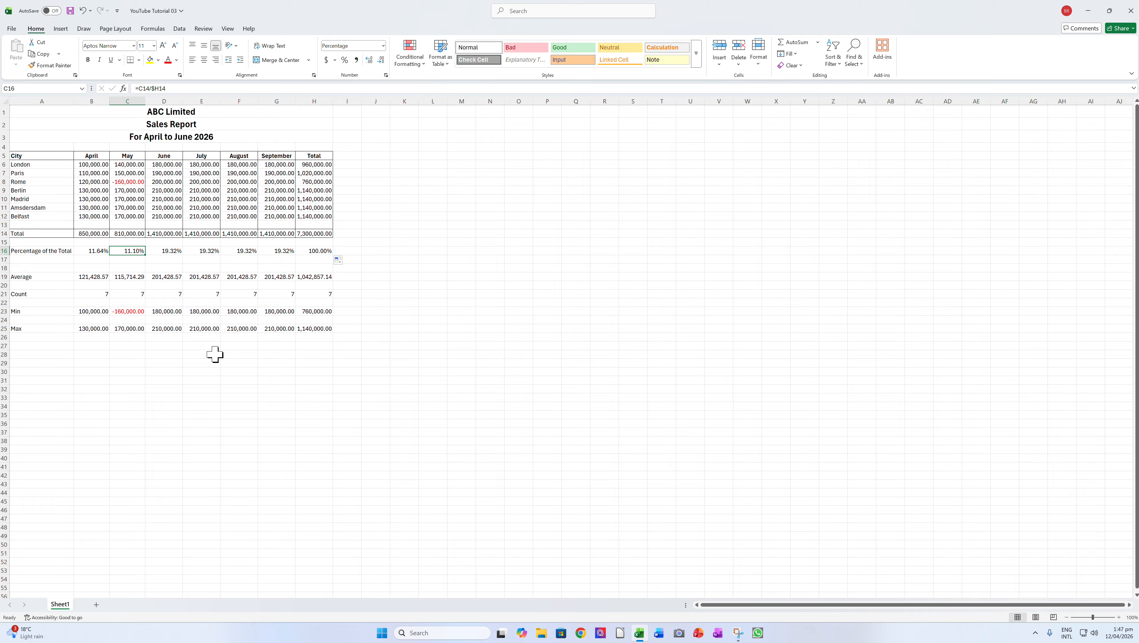
{"action": "key", "text": "Right"}
{"action": "key", "text": "Right"}
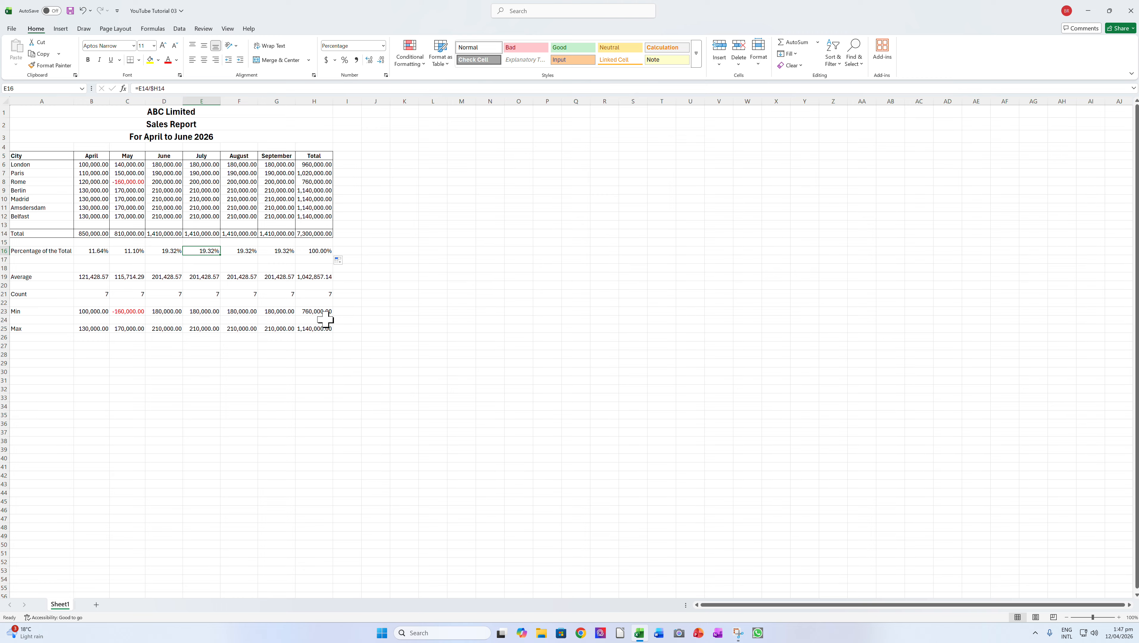
{"action": "key", "text": "Right"}
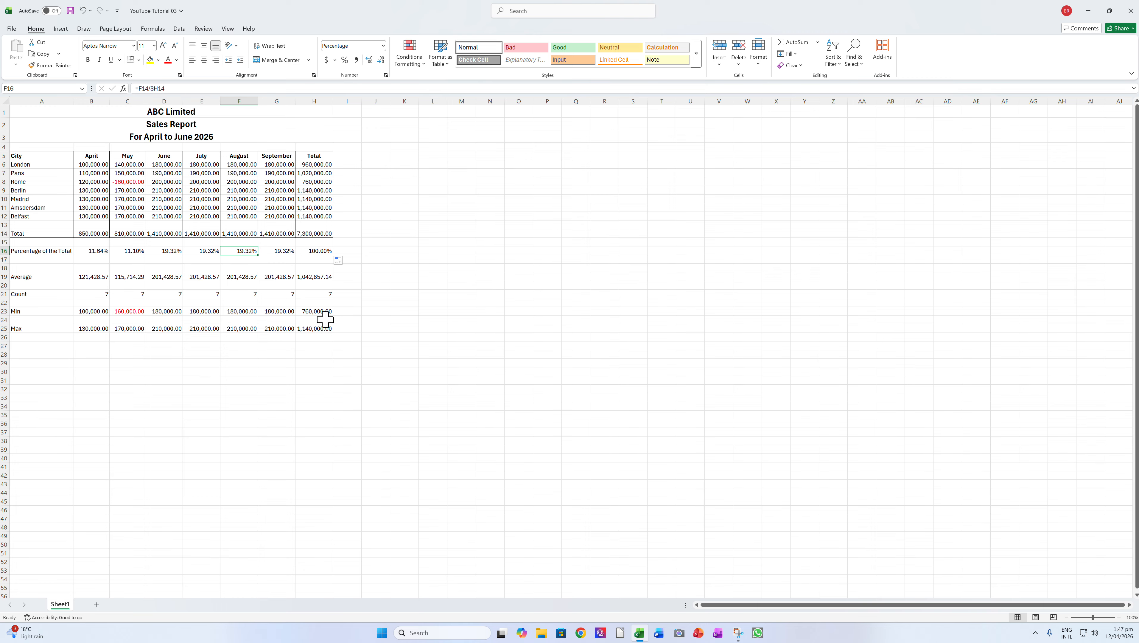
{"action": "key", "text": "Right"}
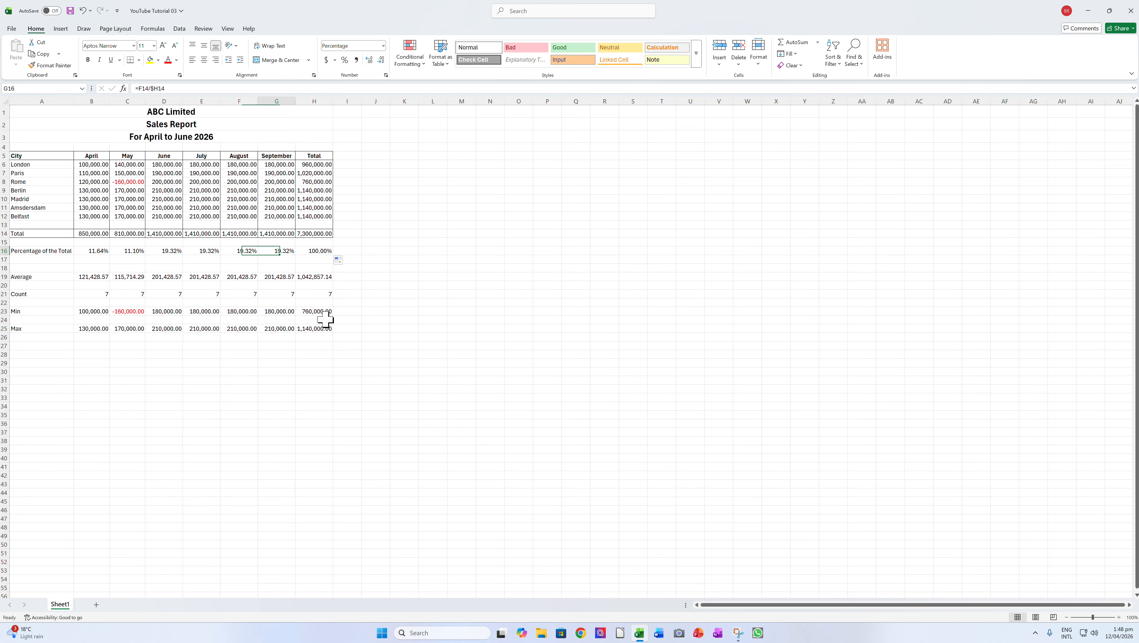
{"action": "key", "text": "Right"}
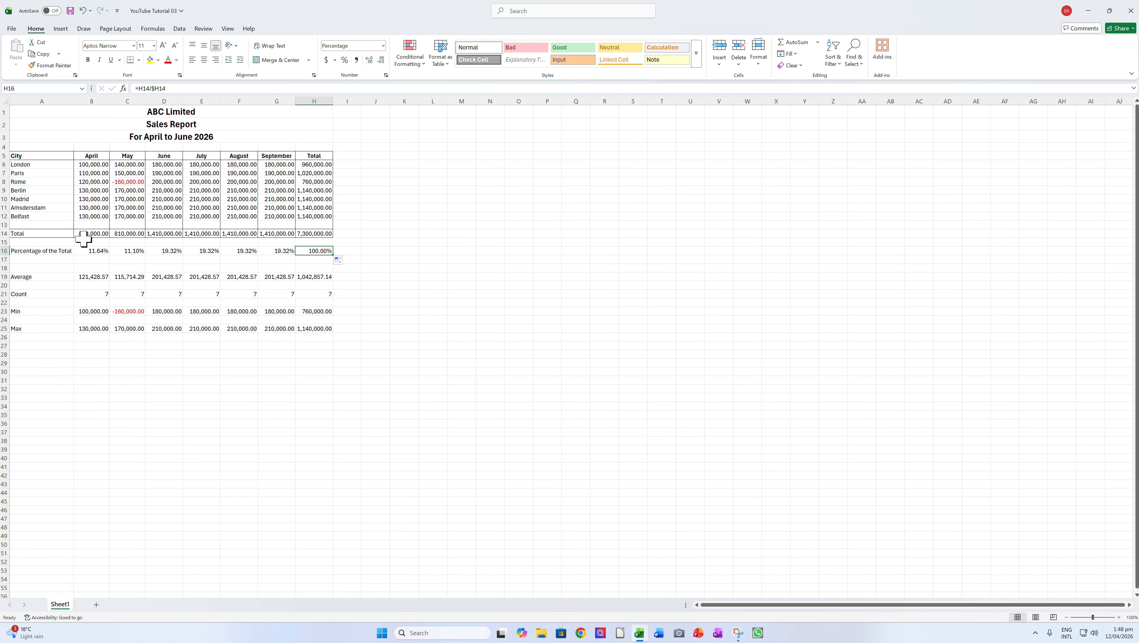
{"action": "left_click", "coordinate": [93, 251]}
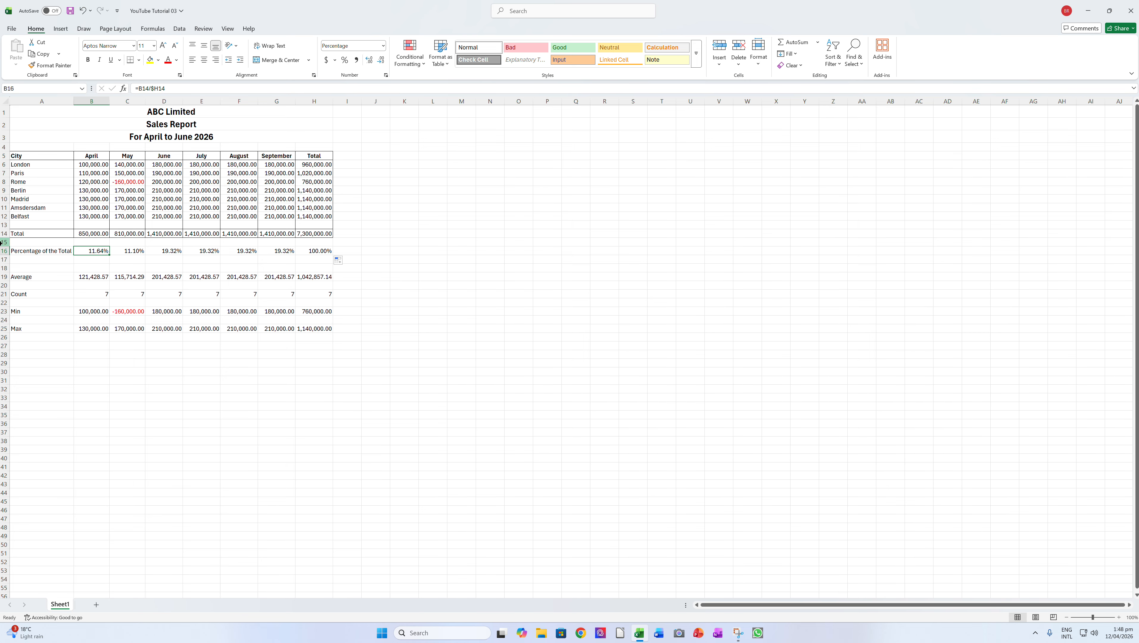
Step: Insert 12 blank rows above row 15, between the sales table and the Percentage of the Total row
{"action": "left_click_drag", "start_coordinate": [2, 242], "coordinate": [9, 338]}
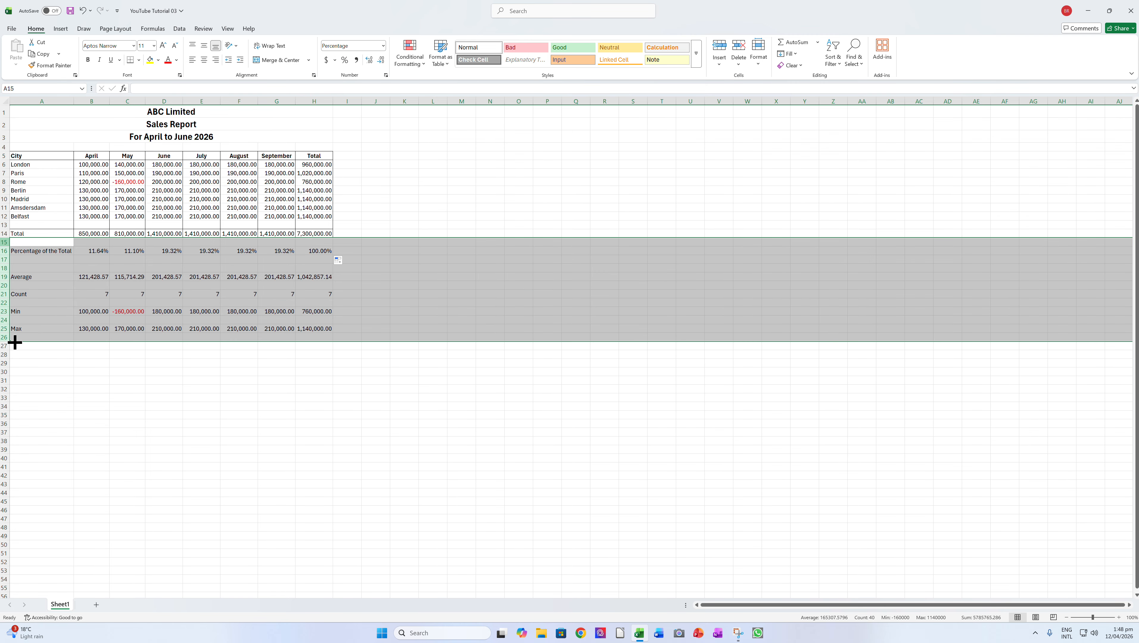
{"action": "right_click", "coordinate": [3, 321]}
{"action": "left_click", "coordinate": [23, 407]}
{"action": "left_click", "coordinate": [425, 313]}
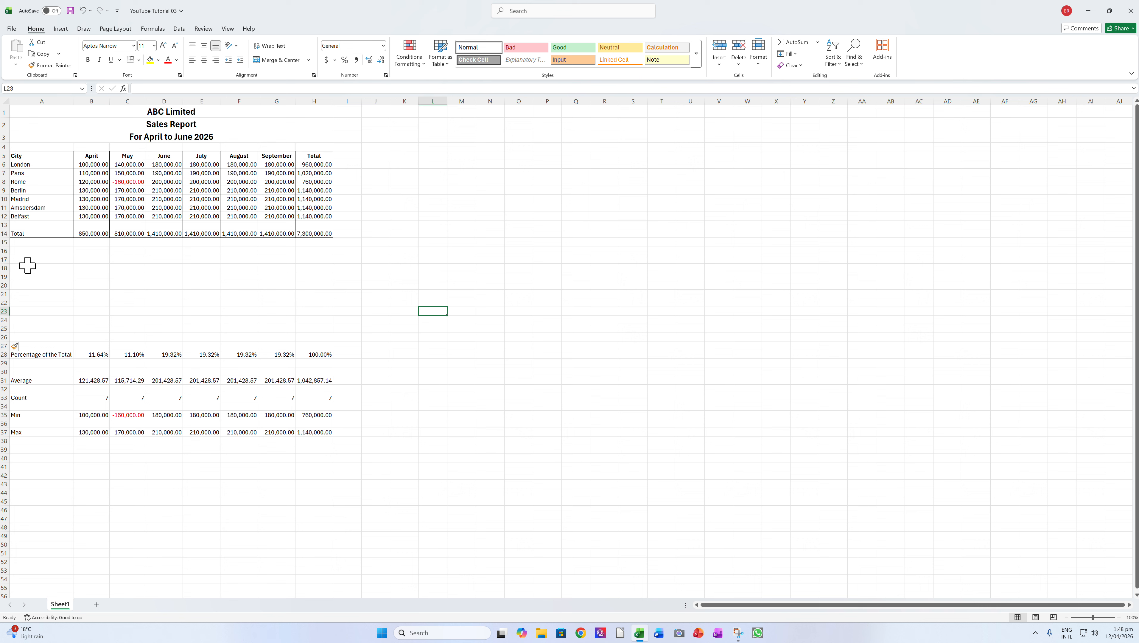
Step: Copy the sales table A5:H14 and paste it at A18, above the Percentage of the Total row
{"action": "left_click_drag", "start_coordinate": [18, 155], "coordinate": [312, 233]}
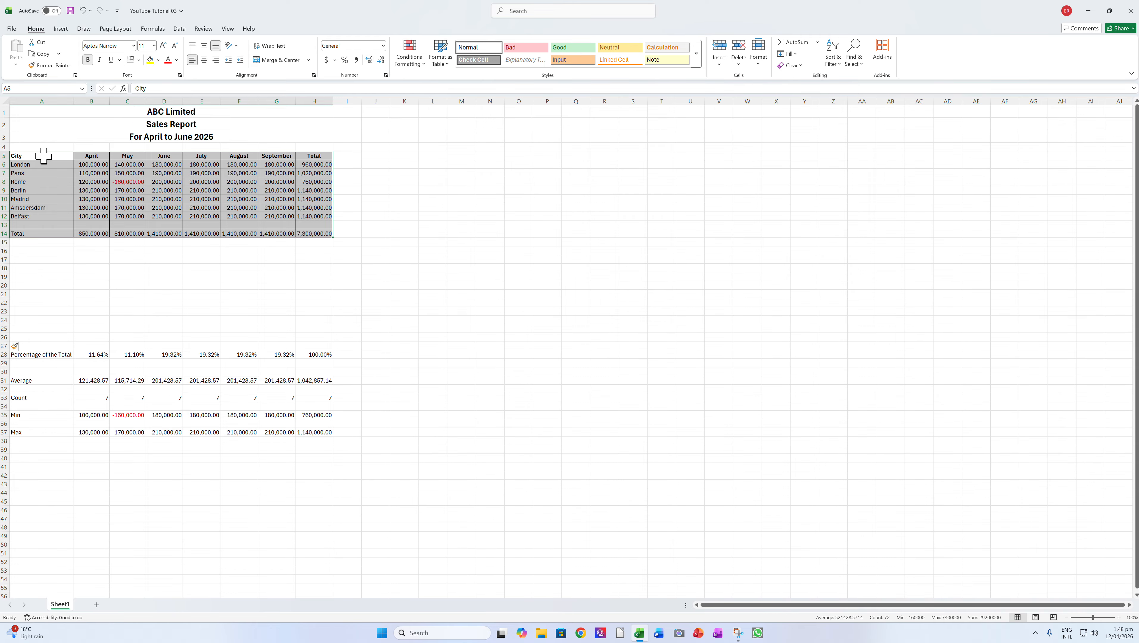
{"action": "left_click", "coordinate": [48, 174]}
{"action": "left_click", "coordinate": [44, 155]}
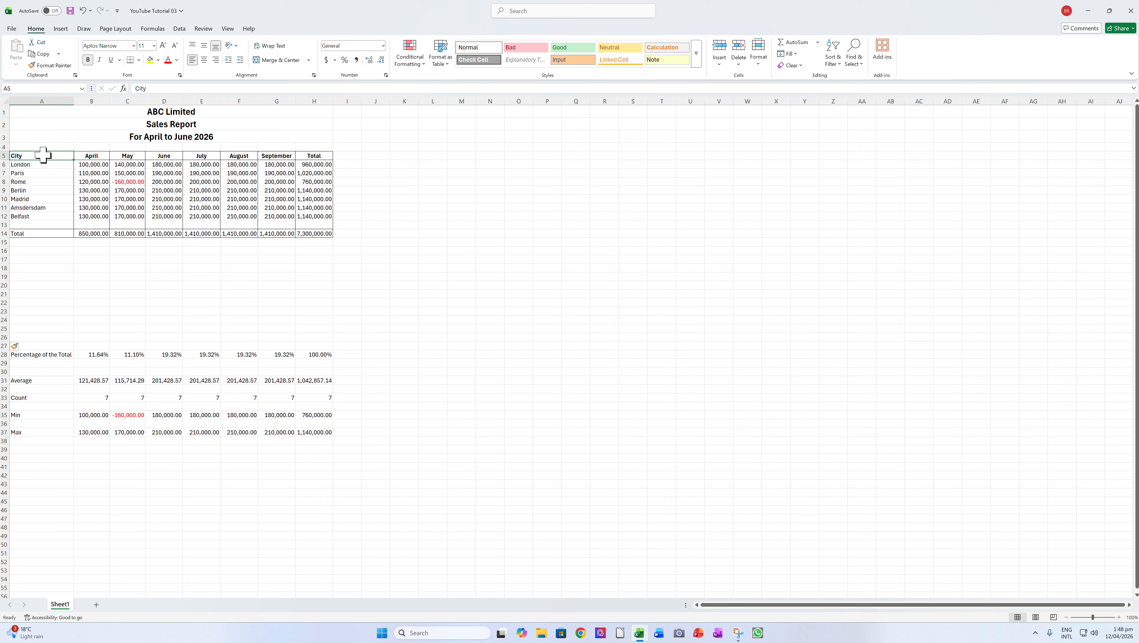
{"action": "left_click_drag", "start_coordinate": [45, 157], "coordinate": [314, 234]}
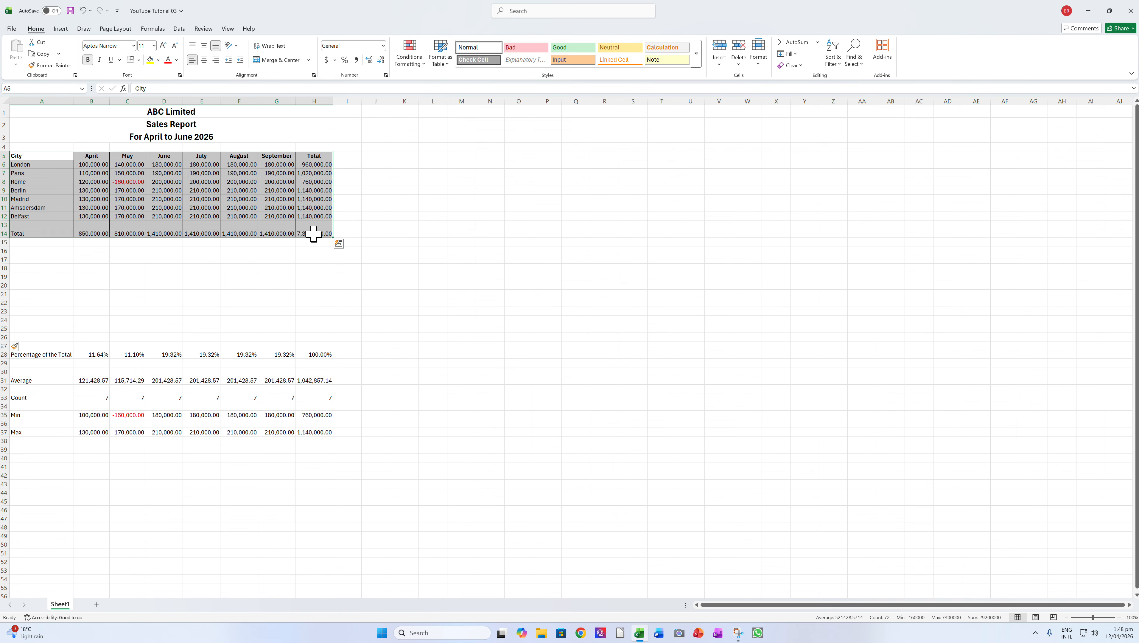
{"action": "right_click", "coordinate": [273, 195]}
{"action": "left_click", "coordinate": [296, 229]}
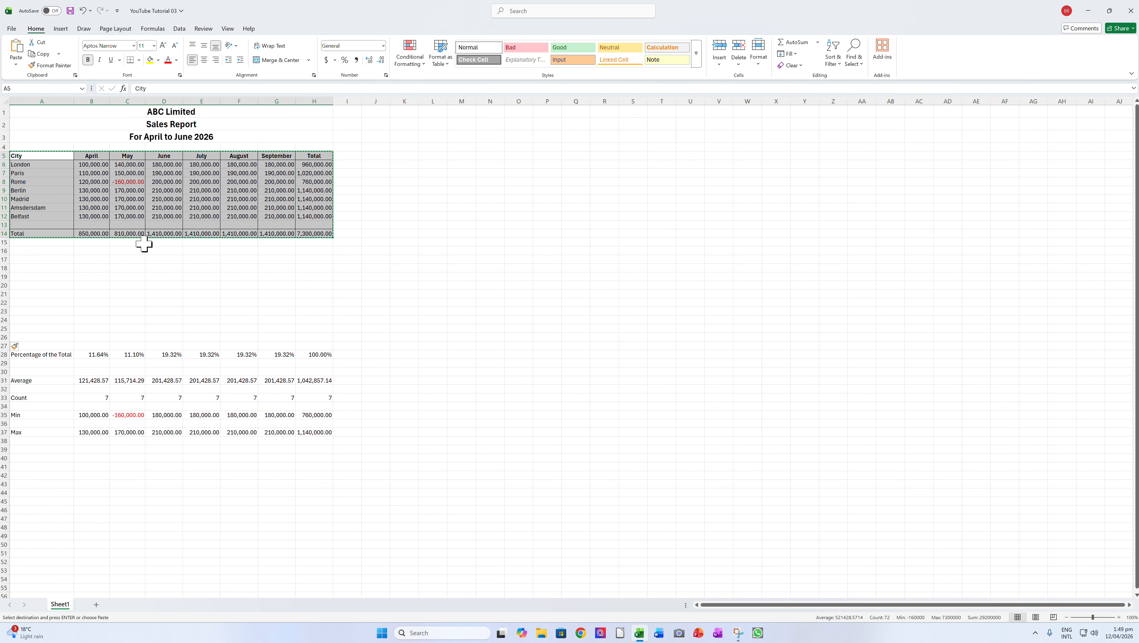
{"action": "left_click", "coordinate": [30, 249]}
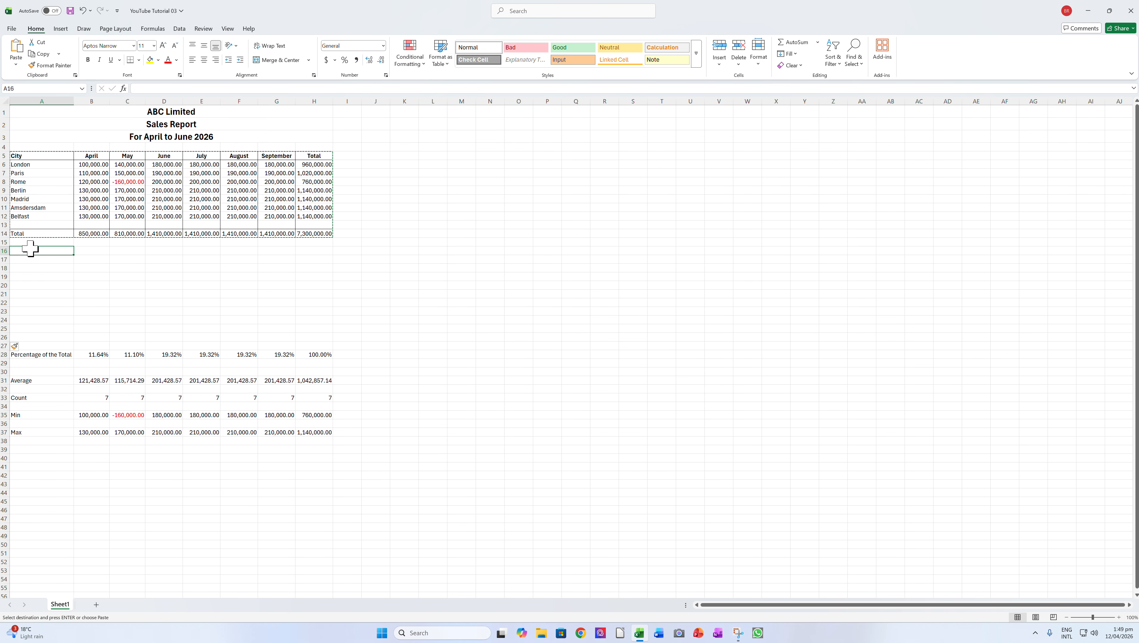
{"action": "left_click", "coordinate": [35, 267]}
{"action": "right_click", "coordinate": [35, 268]}
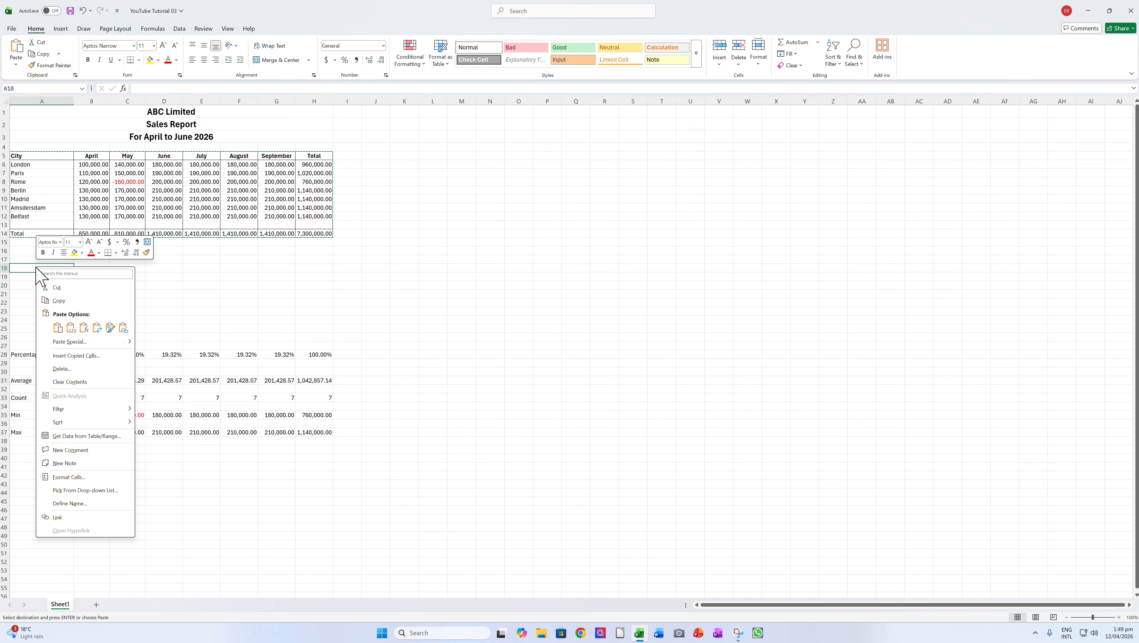
{"action": "left_click", "coordinate": [55, 328]}
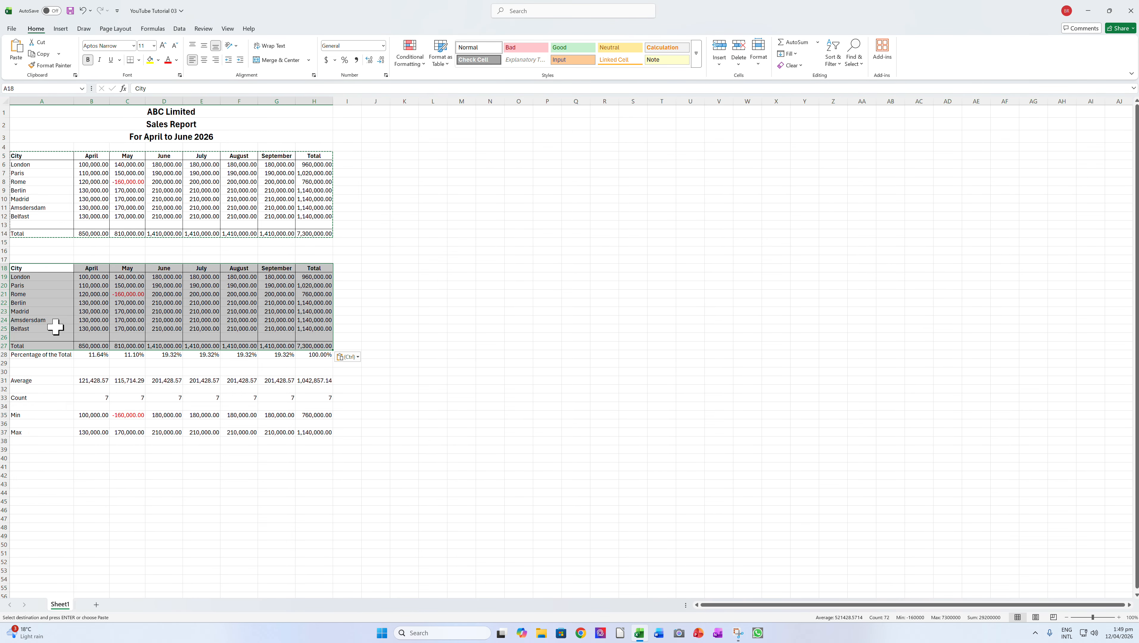
Step: Insert two blank rows above row 28, between the copied table and the Percentage of the Total row
{"action": "left_click", "coordinate": [3, 354]}
{"action": "right_click", "coordinate": [4, 354]}
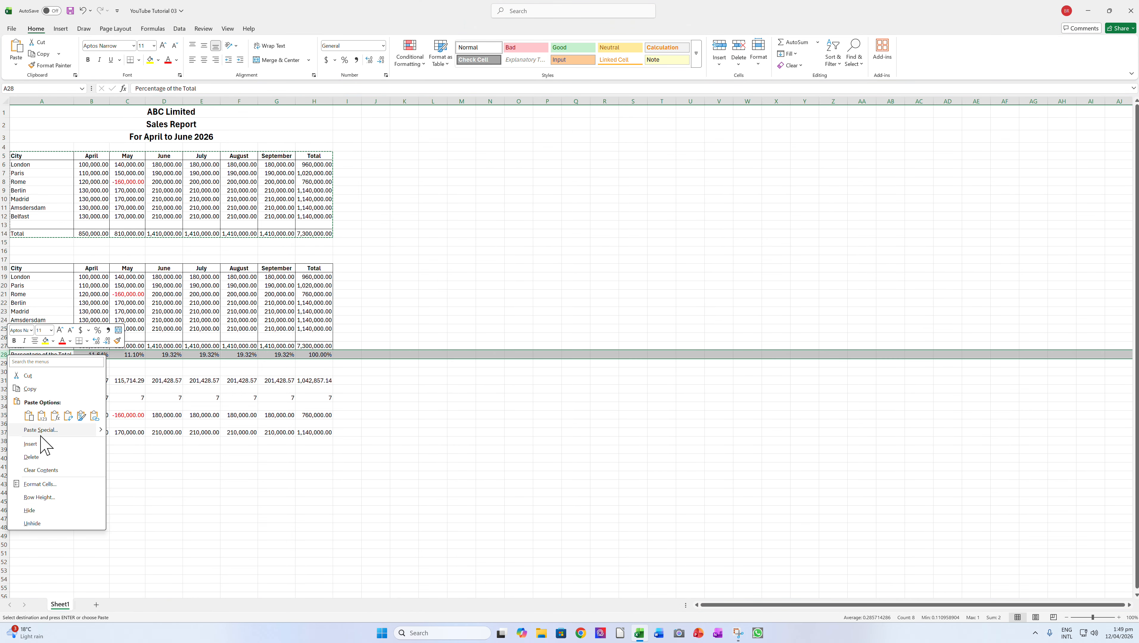
{"action": "left_click", "coordinate": [47, 448]}
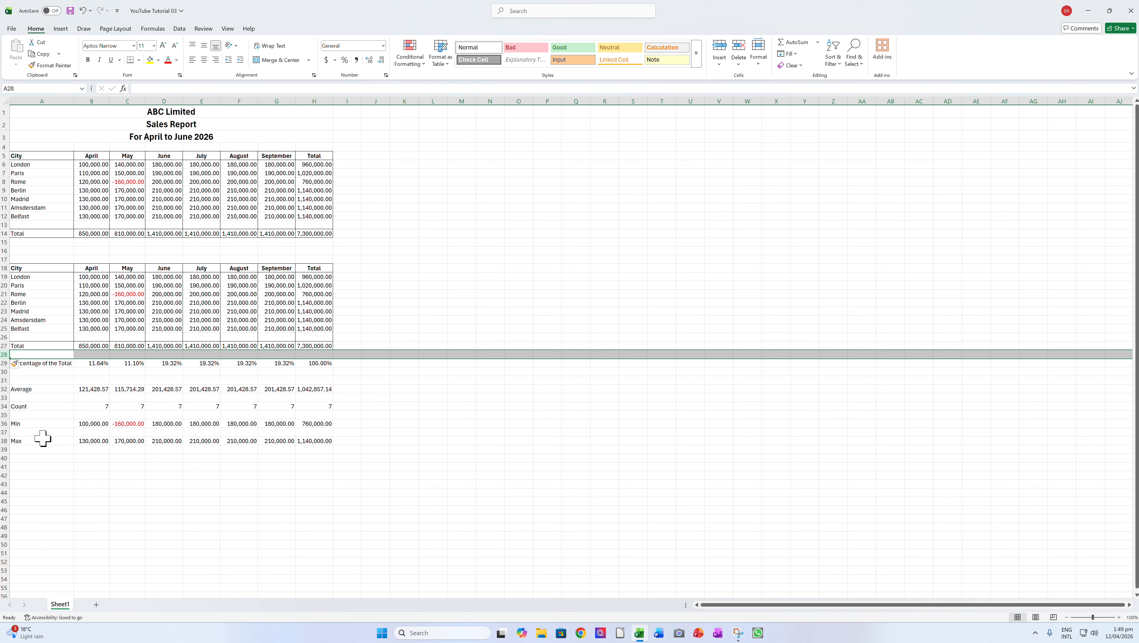
{"action": "left_click", "coordinate": [8, 356]}
{"action": "right_click", "coordinate": [9, 355]}
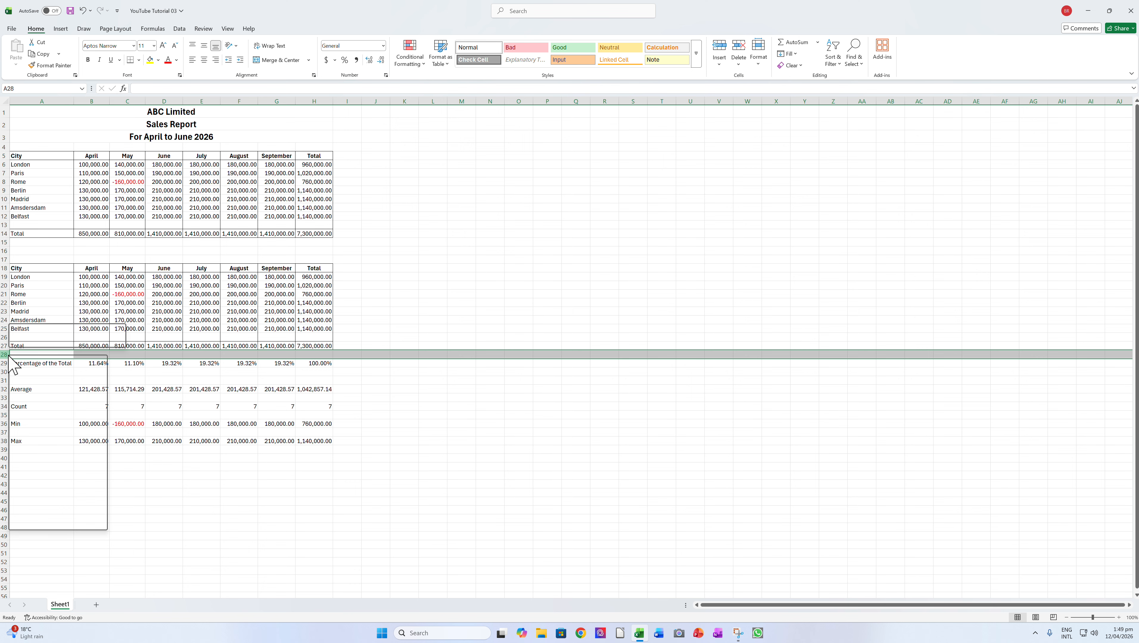
{"action": "scroll", "coordinate": [31, 410], "scroll_direction": "down", "scroll_amount": 1}
{"action": "left_click", "coordinate": [39, 444]}
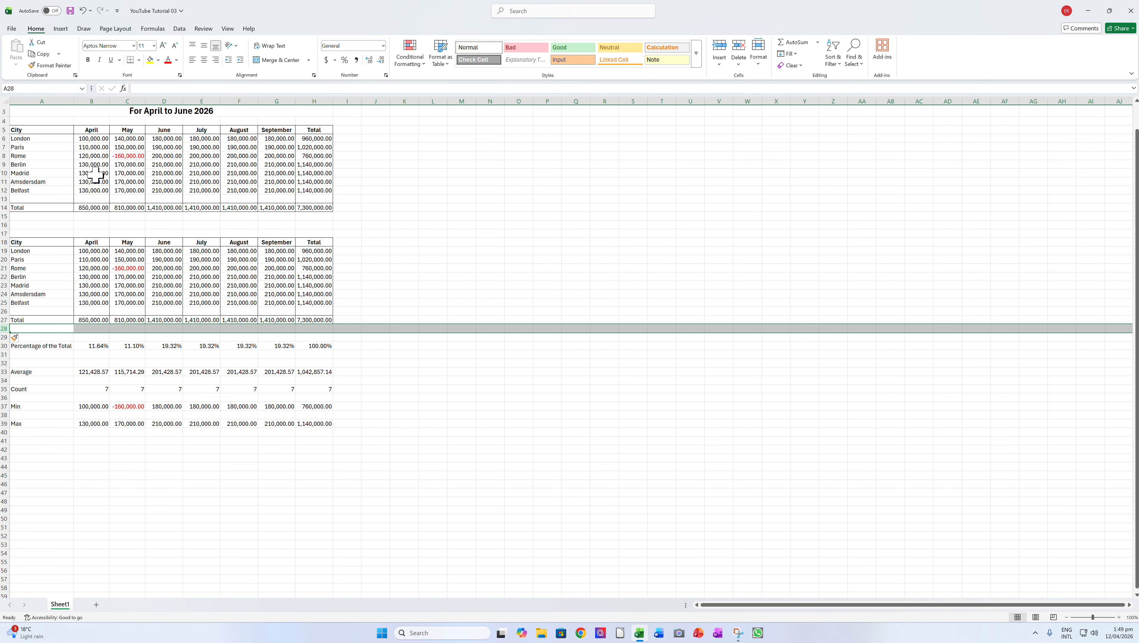
Step: Format the upper table's figures B6:H14 as Currency with the $ symbol, showing negative numbers in red without a minus sign
{"action": "left_click", "coordinate": [94, 140]}
{"action": "left_click_drag", "start_coordinate": [94, 139], "coordinate": [315, 208]}
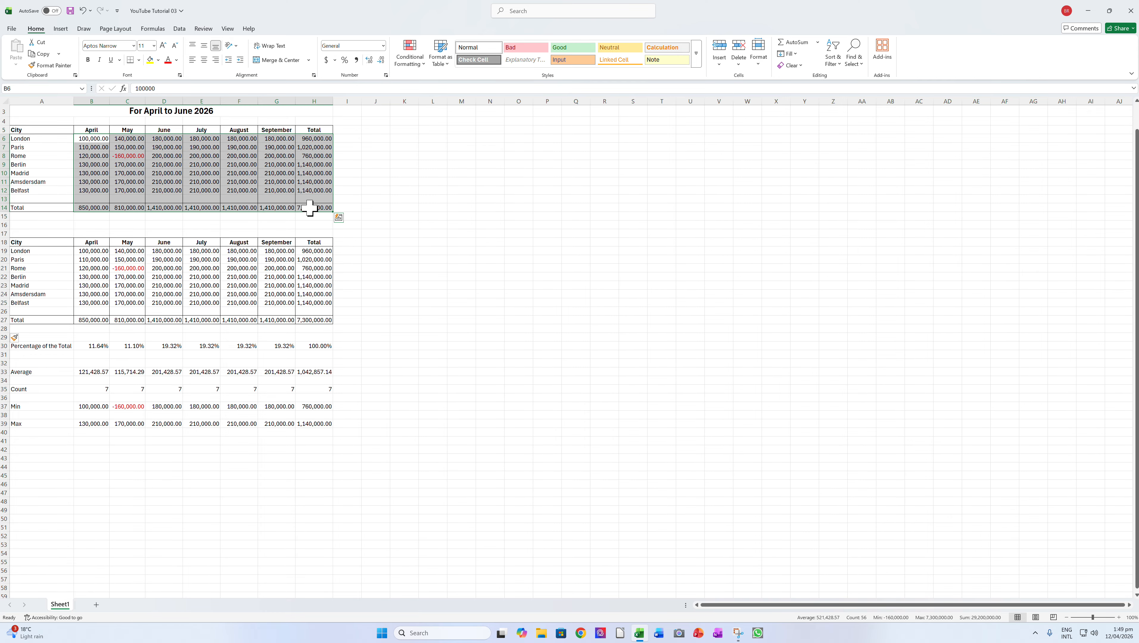
{"action": "right_click", "coordinate": [242, 171]}
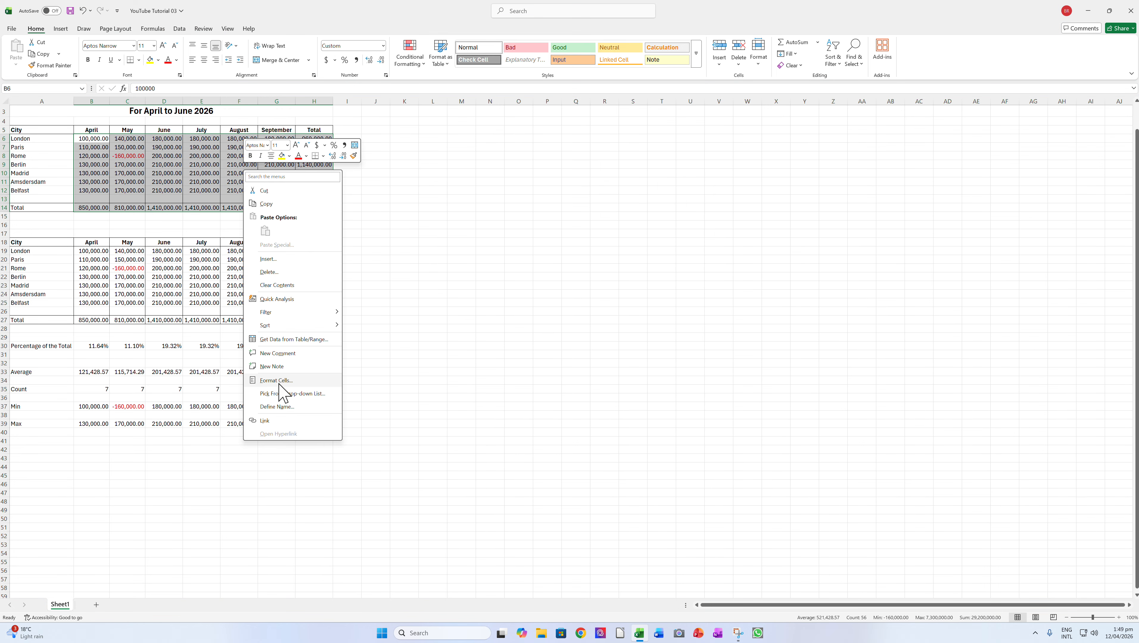
{"action": "left_click", "coordinate": [276, 381]}
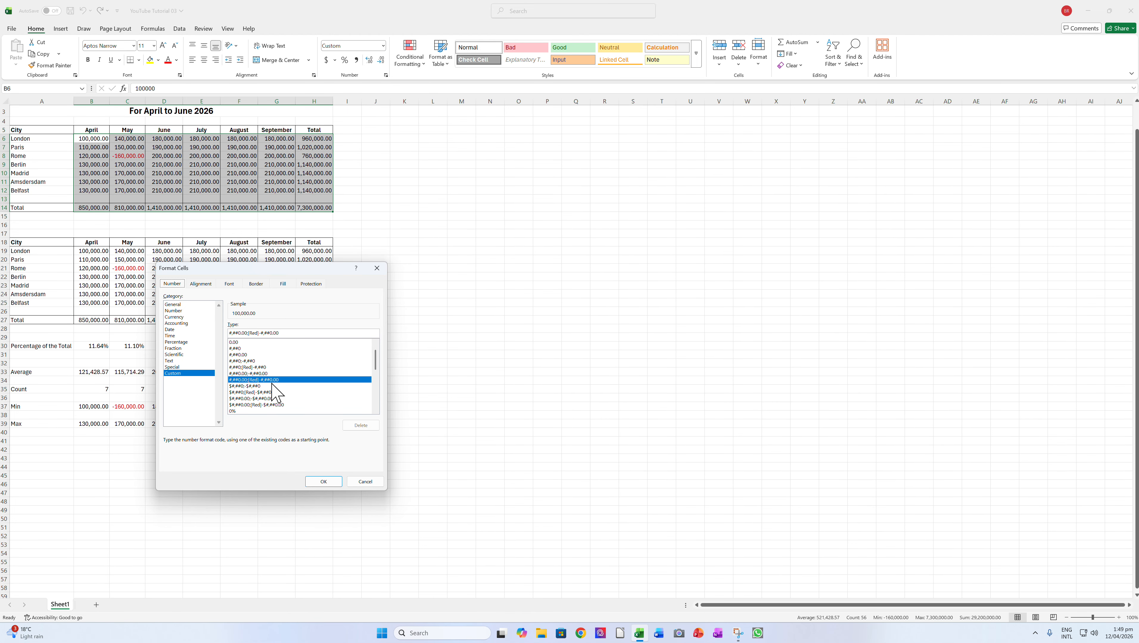
{"action": "left_click", "coordinate": [184, 317]}
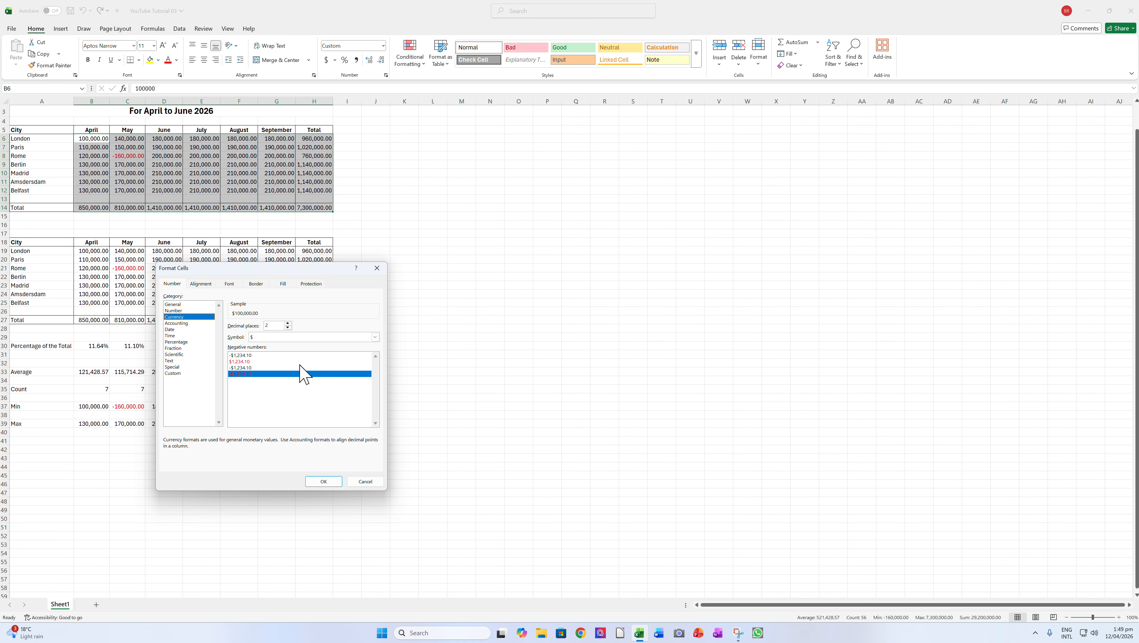
{"action": "left_click", "coordinate": [240, 361]}
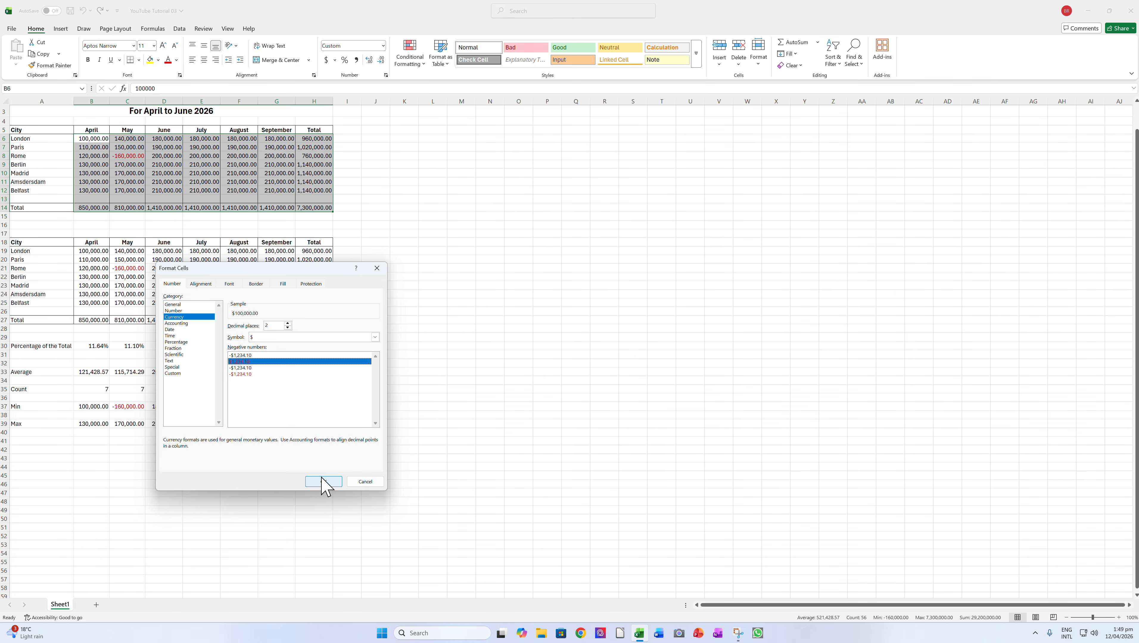
{"action": "left_click", "coordinate": [324, 481]}
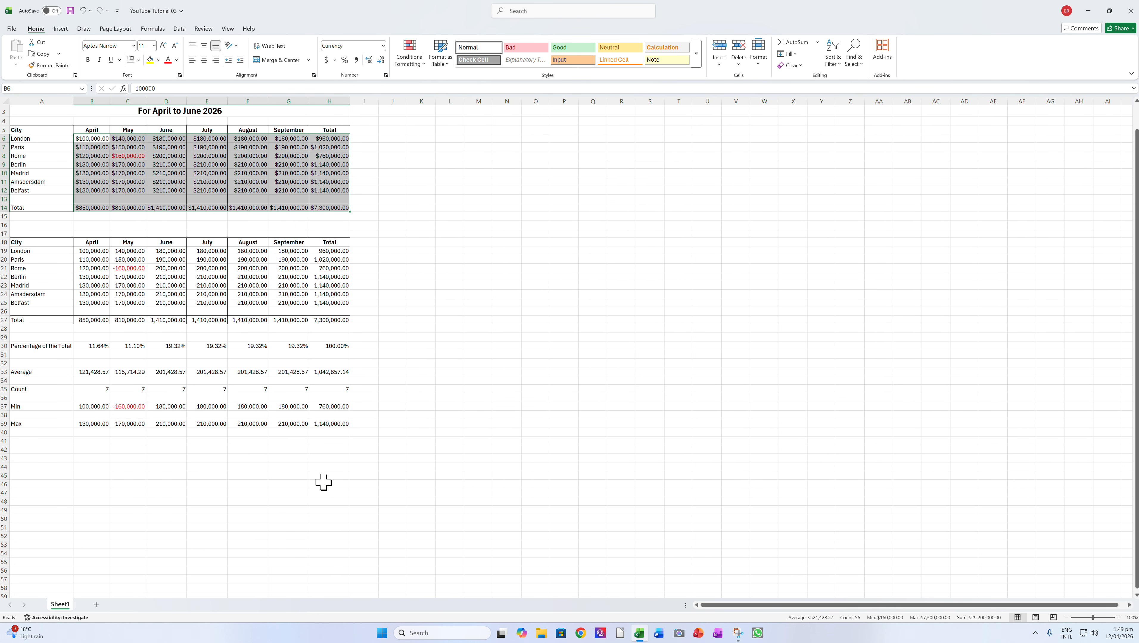
Step: Change the currency symbol of the upper table's figures B6:H14 to NZD
{"action": "scroll", "coordinate": [205, 178], "scroll_direction": "up", "scroll_amount": 1}
{"action": "right_click", "coordinate": [205, 177]}
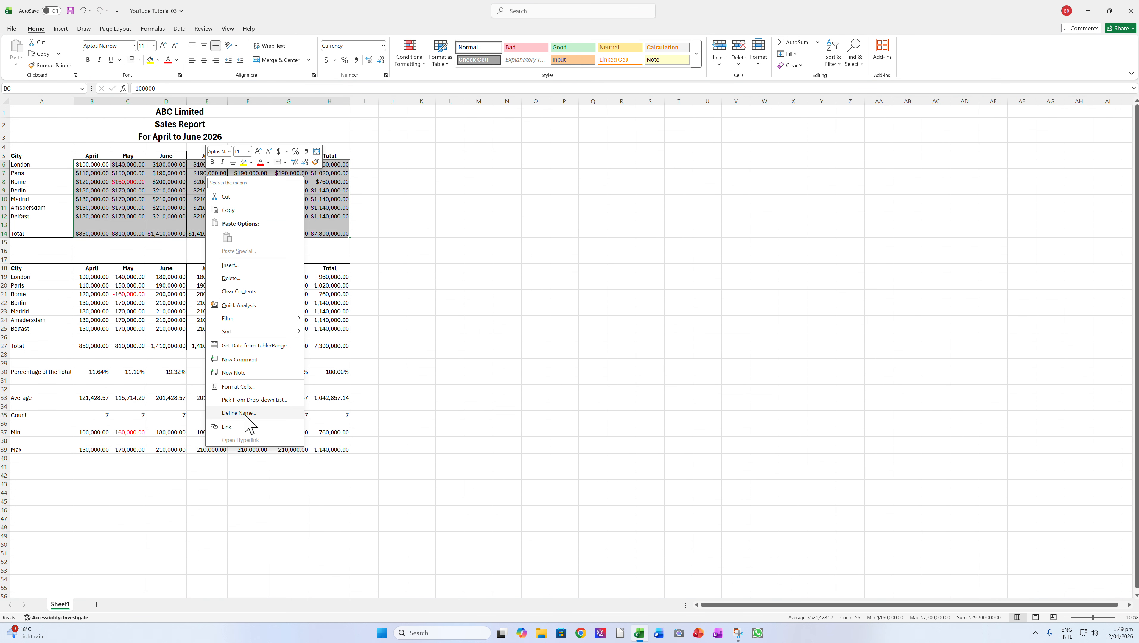
{"action": "left_click", "coordinate": [237, 387]}
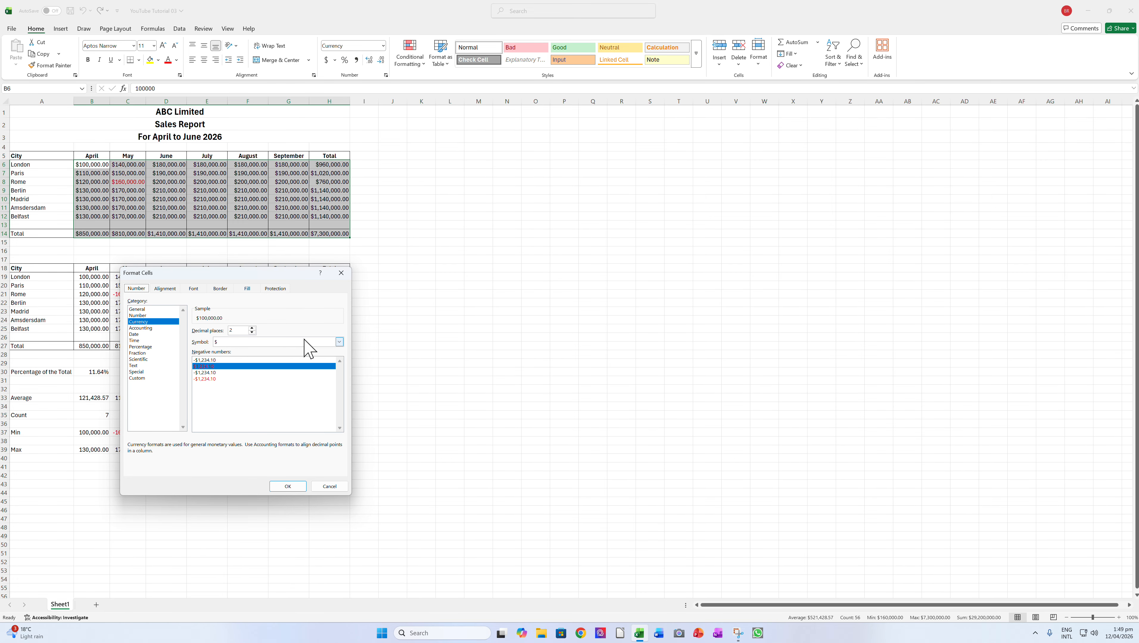
{"action": "left_click", "coordinate": [339, 341]}
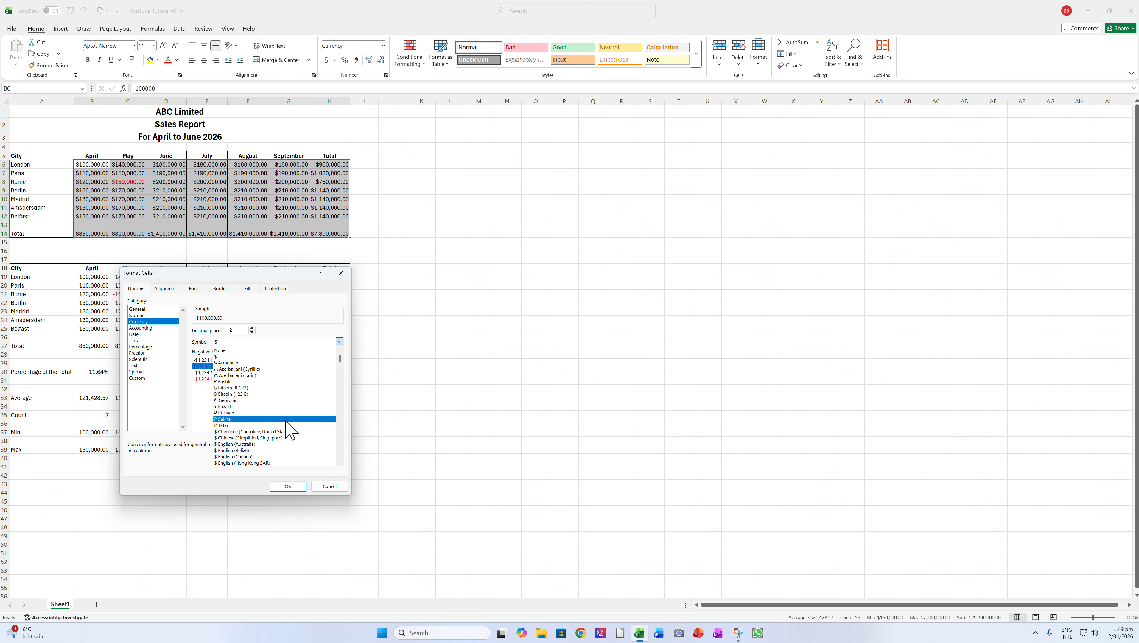
{"action": "left_click", "coordinate": [340, 390]}
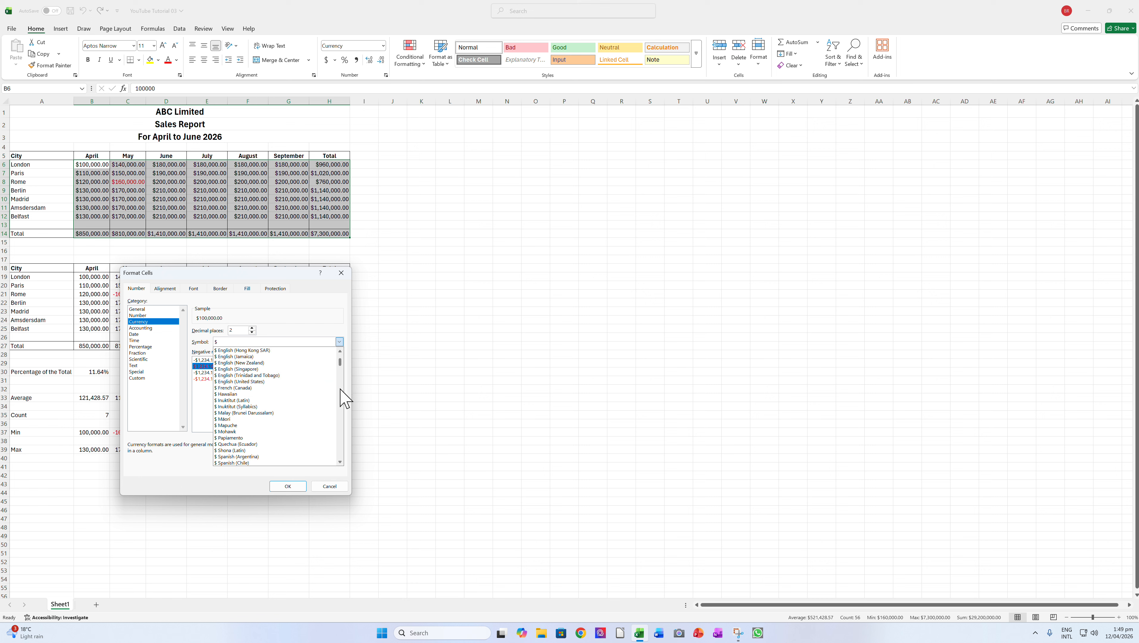
{"action": "left_click", "coordinate": [341, 390]}
{"action": "left_click", "coordinate": [342, 397]}
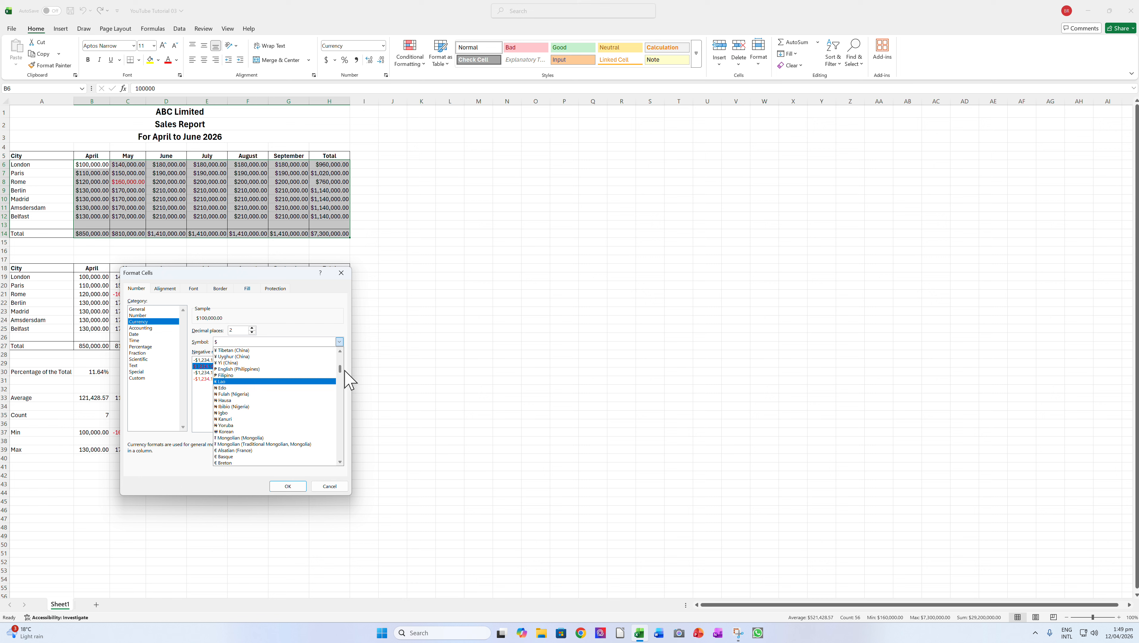
{"action": "scroll", "coordinate": [343, 374], "scroll_direction": "down", "scroll_amount": 4}
{"action": "left_click_drag", "start_coordinate": [341, 369], "coordinate": [349, 431]}
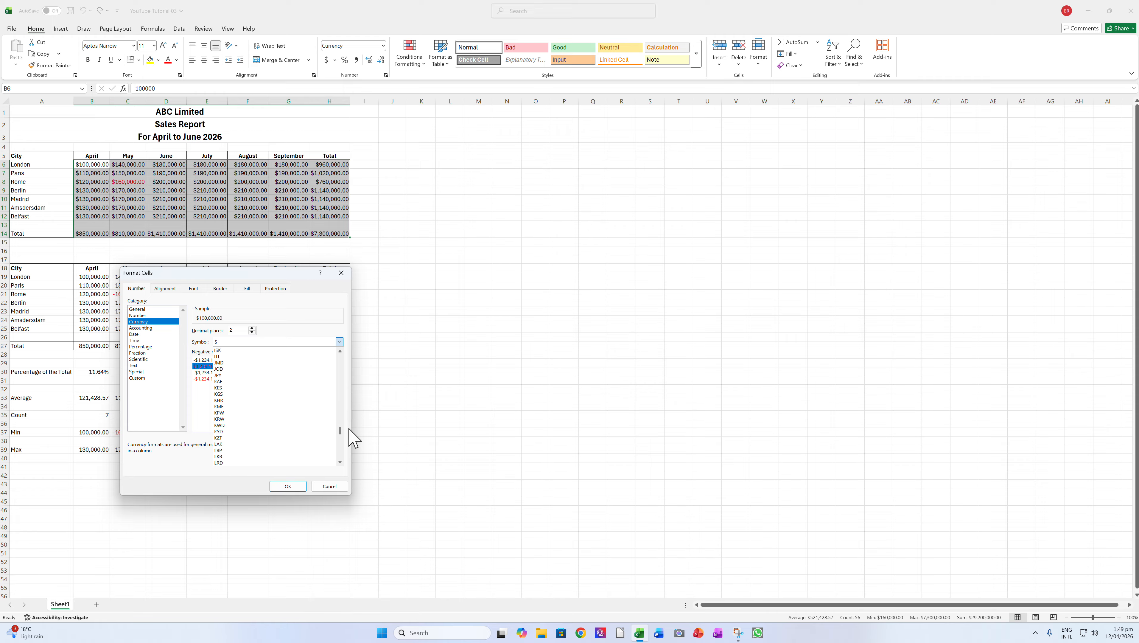
{"action": "left_click", "coordinate": [341, 460]}
{"action": "left_click", "coordinate": [340, 460]}
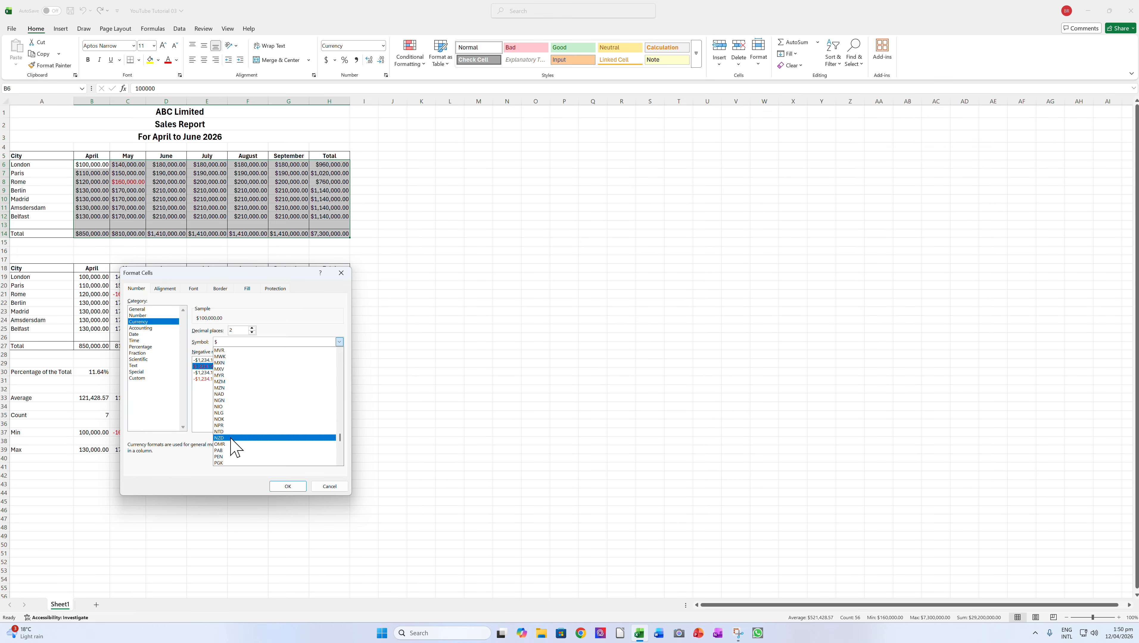
{"action": "left_click", "coordinate": [245, 437]}
{"action": "left_click", "coordinate": [287, 488]}
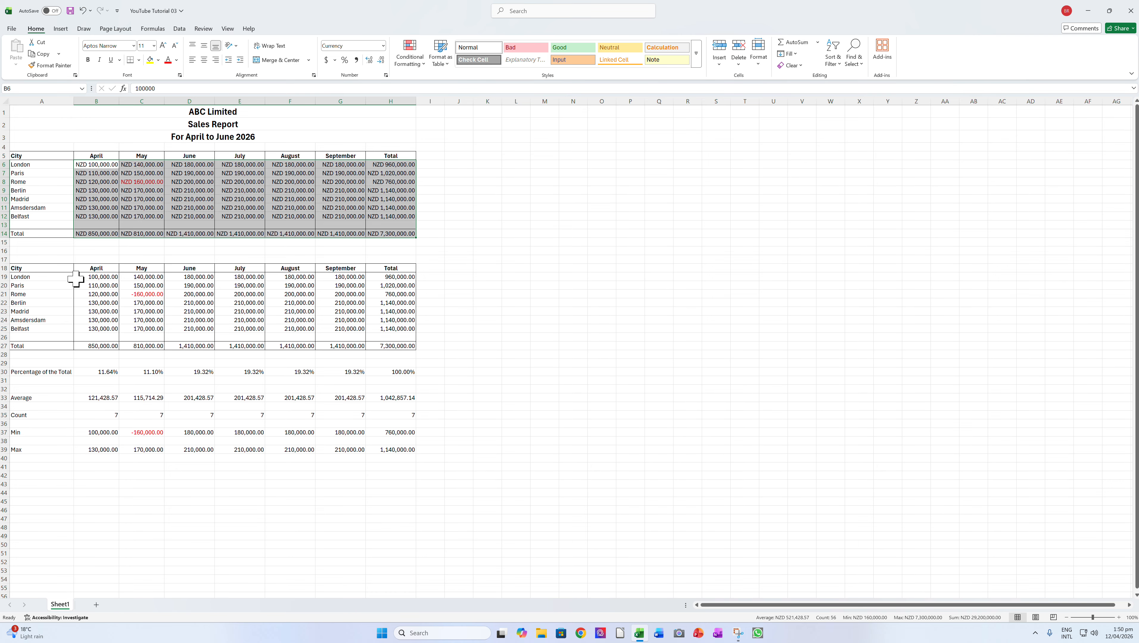
Step: Format the copied table's figures B19:H27 as Currency with the USD symbol
{"action": "left_click_drag", "start_coordinate": [86, 278], "coordinate": [395, 345]}
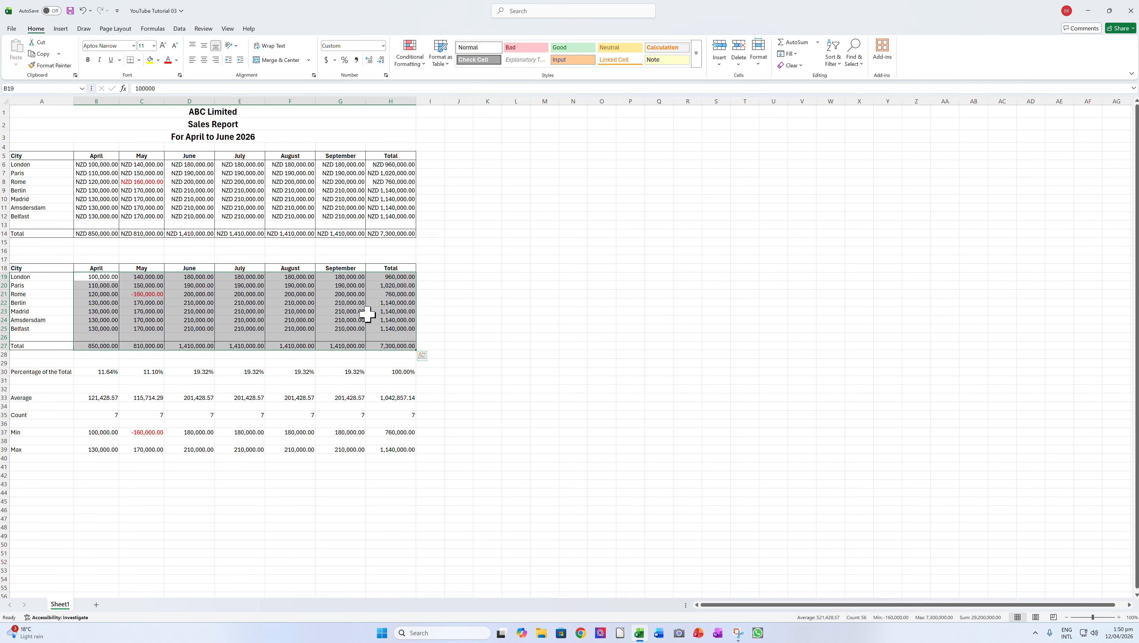
{"action": "right_click", "coordinate": [362, 304]}
{"action": "left_click", "coordinate": [406, 515]}
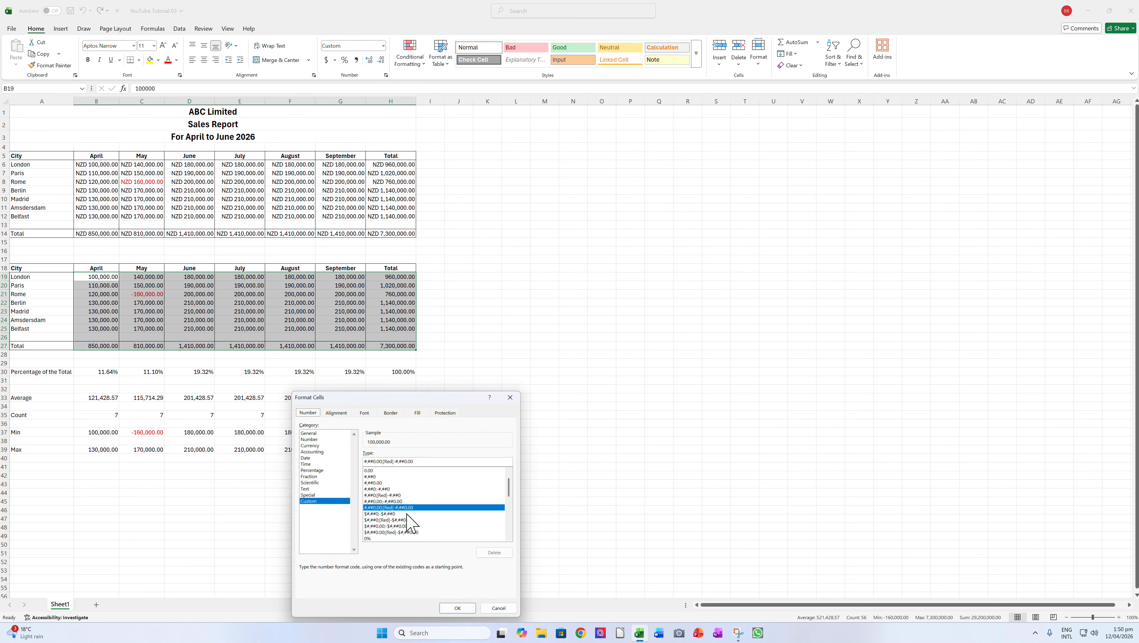
{"action": "left_click", "coordinate": [321, 445]}
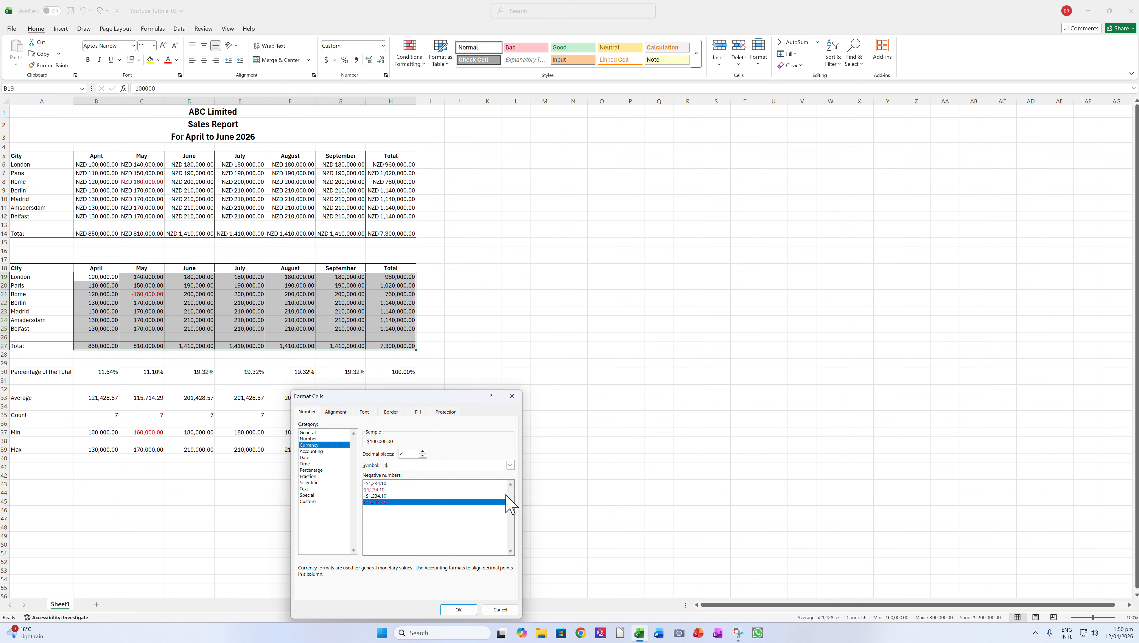
{"action": "left_click", "coordinate": [510, 465]}
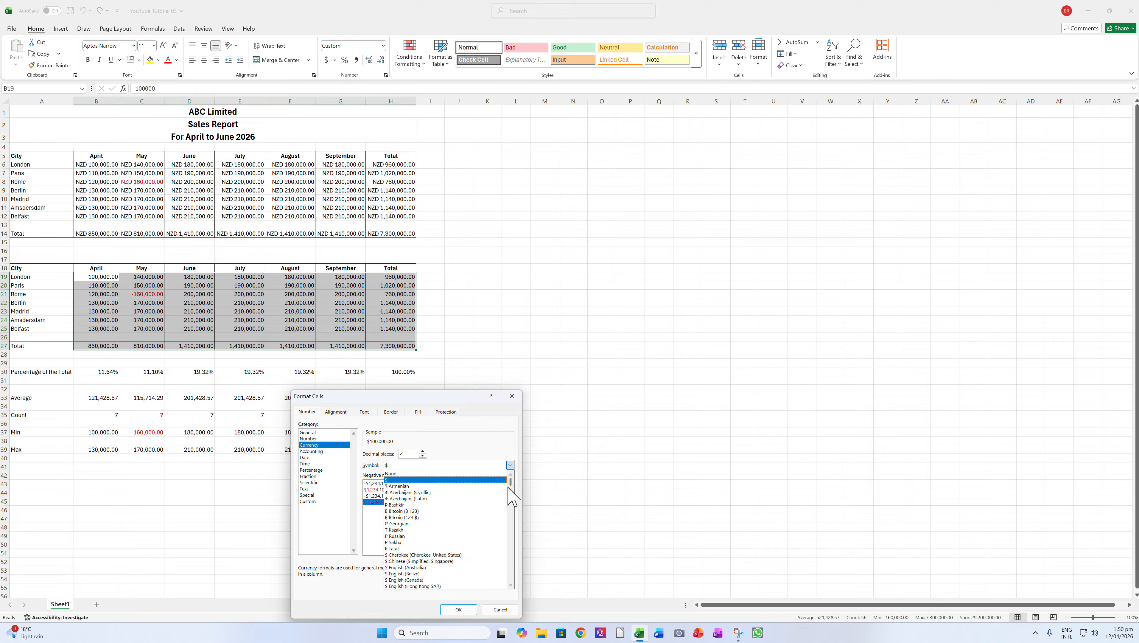
{"action": "left_click_drag", "start_coordinate": [511, 481], "coordinate": [514, 572]}
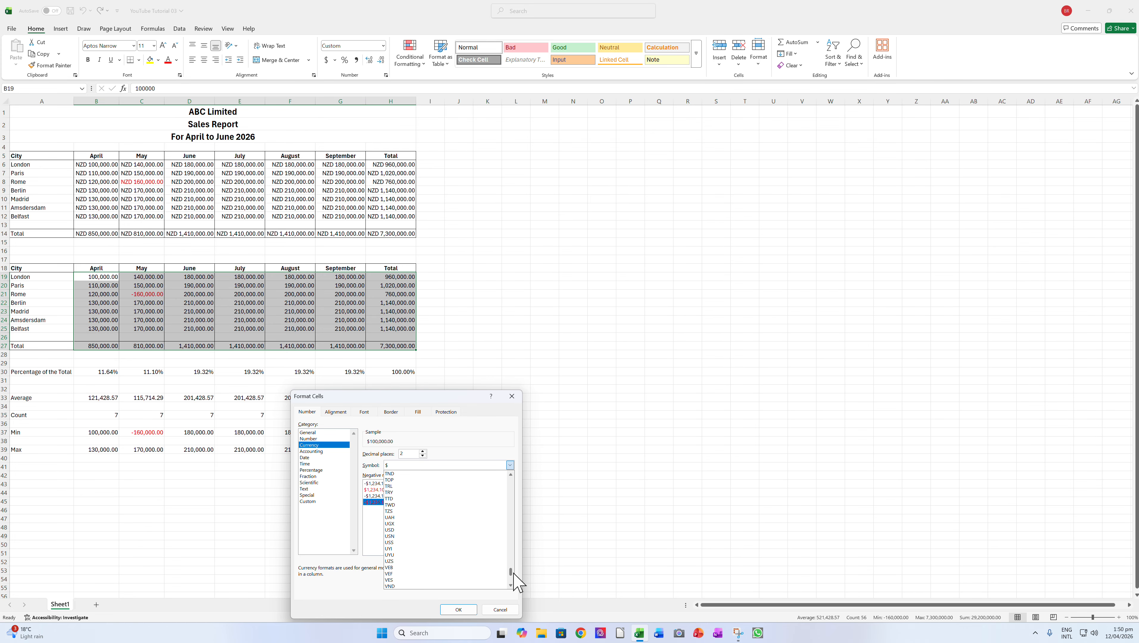
{"action": "left_click", "coordinate": [423, 530]}
{"action": "left_click", "coordinate": [454, 611]}
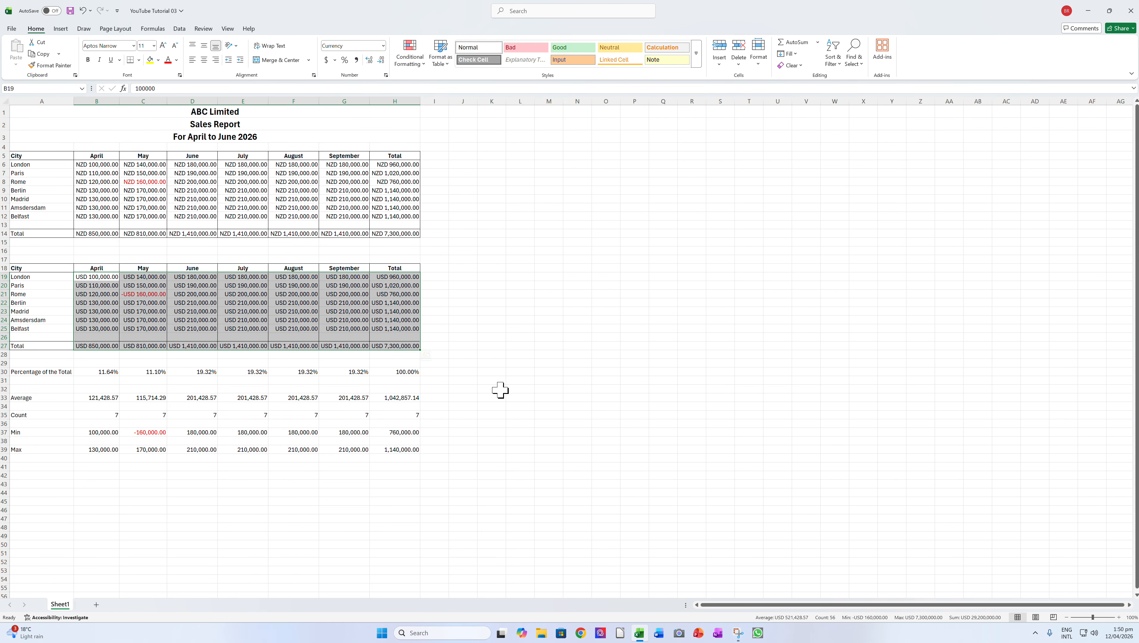
{"action": "left_click", "coordinate": [509, 363]}
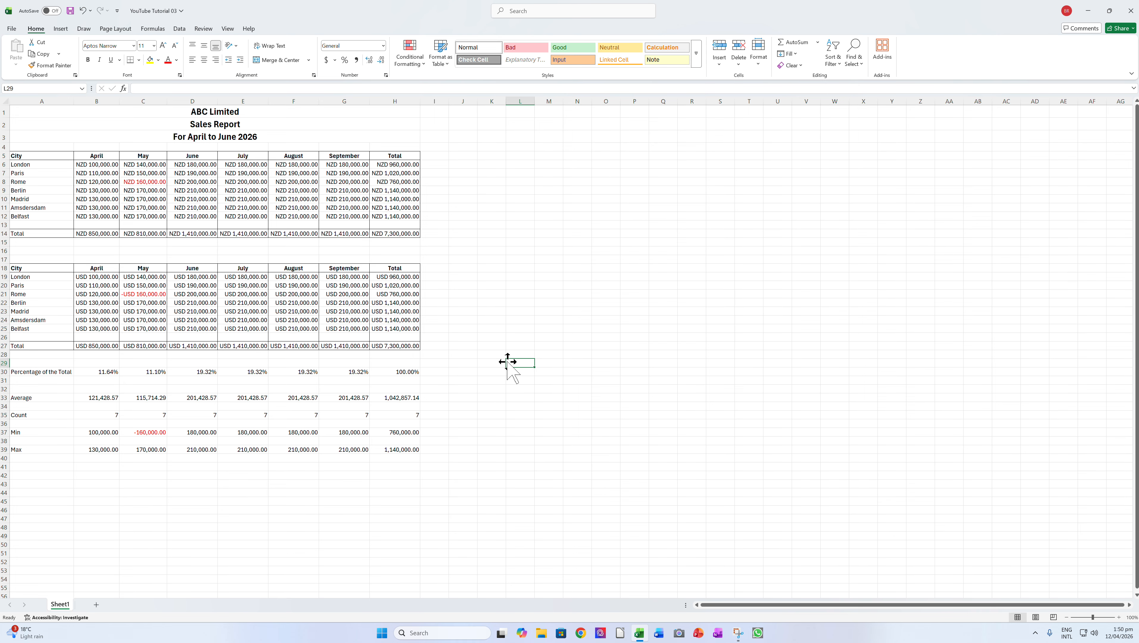
Step: Clear the monthly city figures B19:G25 in the copied USD table, and select A16
{"action": "left_click_drag", "start_coordinate": [96, 276], "coordinate": [335, 331]}
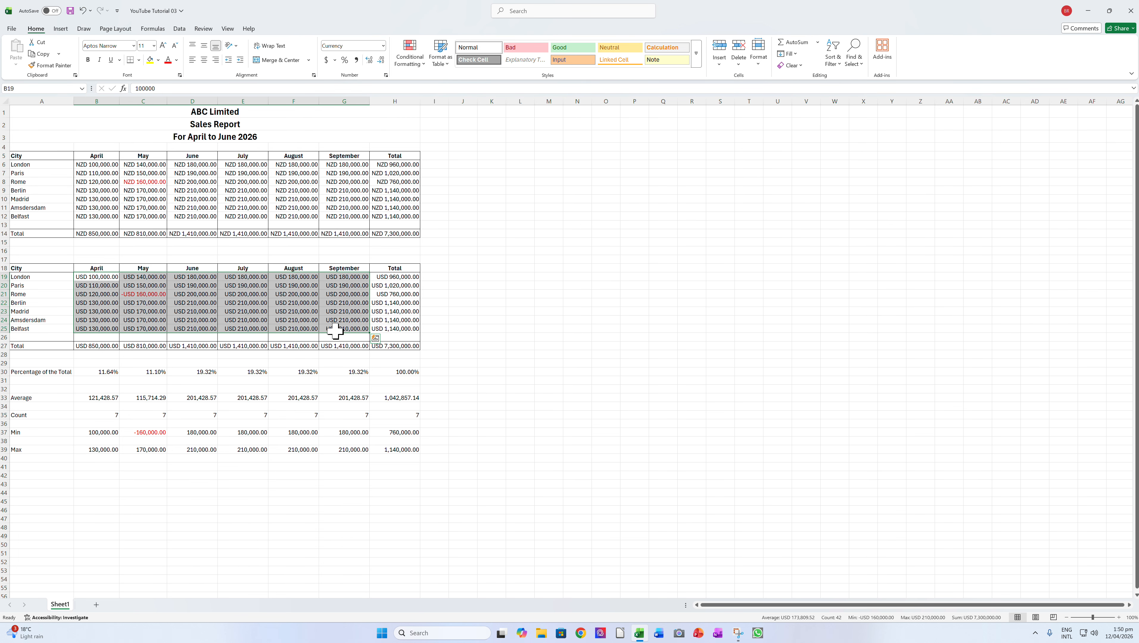
{"action": "key", "text": "Delete"}
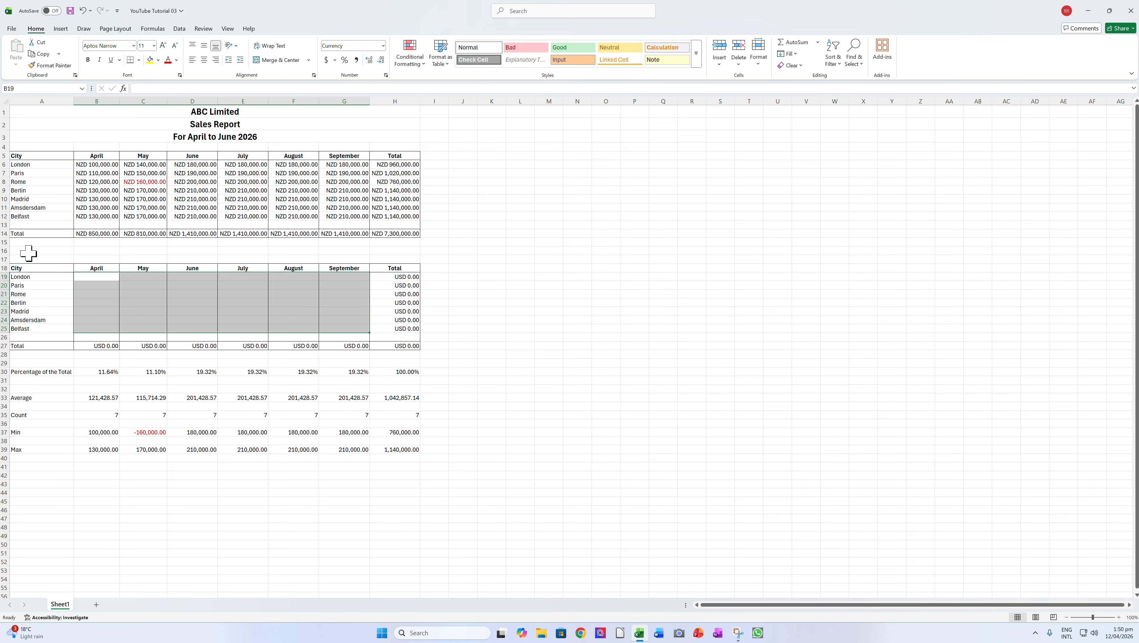
{"action": "left_click", "coordinate": [27, 250]}
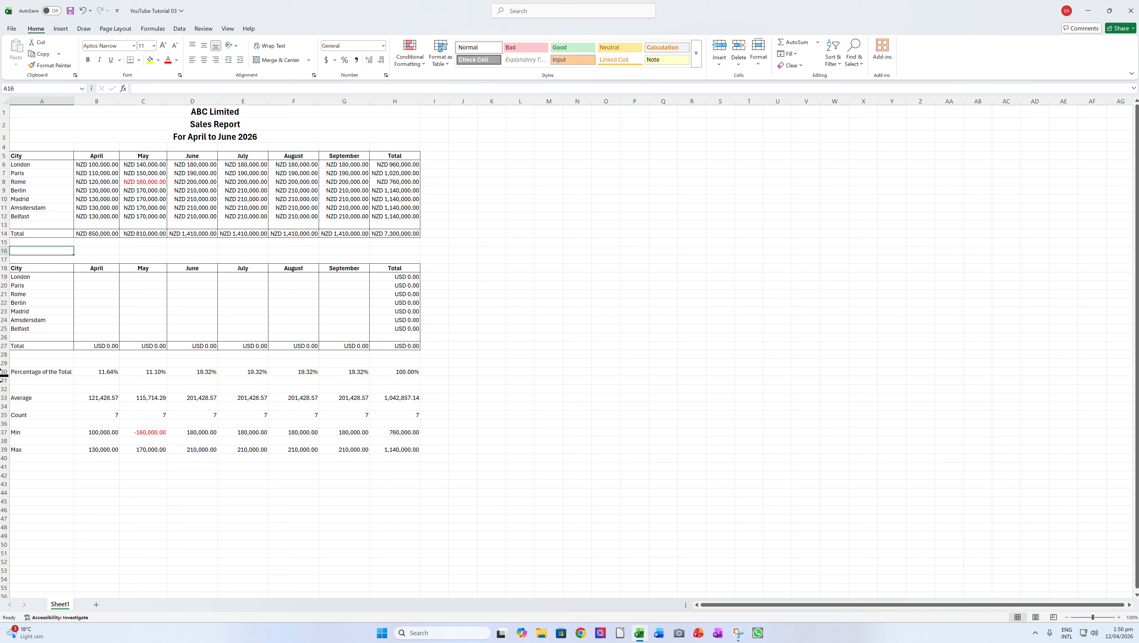
Step: Label A16 as "NZD/USD FX Rate" and enter the rate 0.58 in B16
{"action": "type", "text": "NZD/USD FX Rate"}
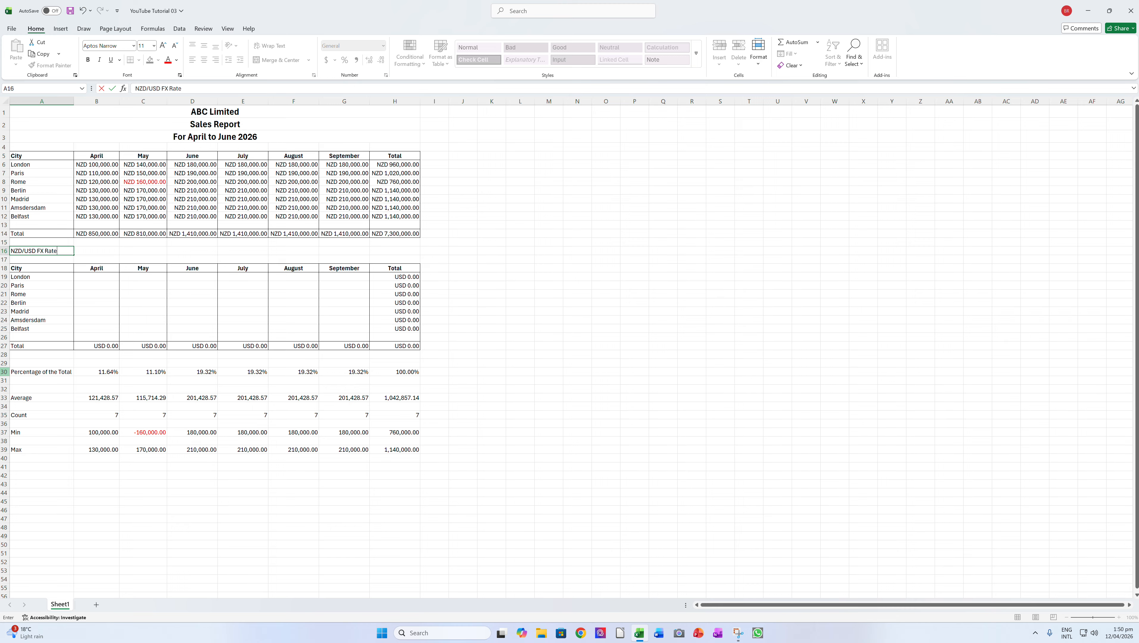
{"action": "key", "text": "Tab"}
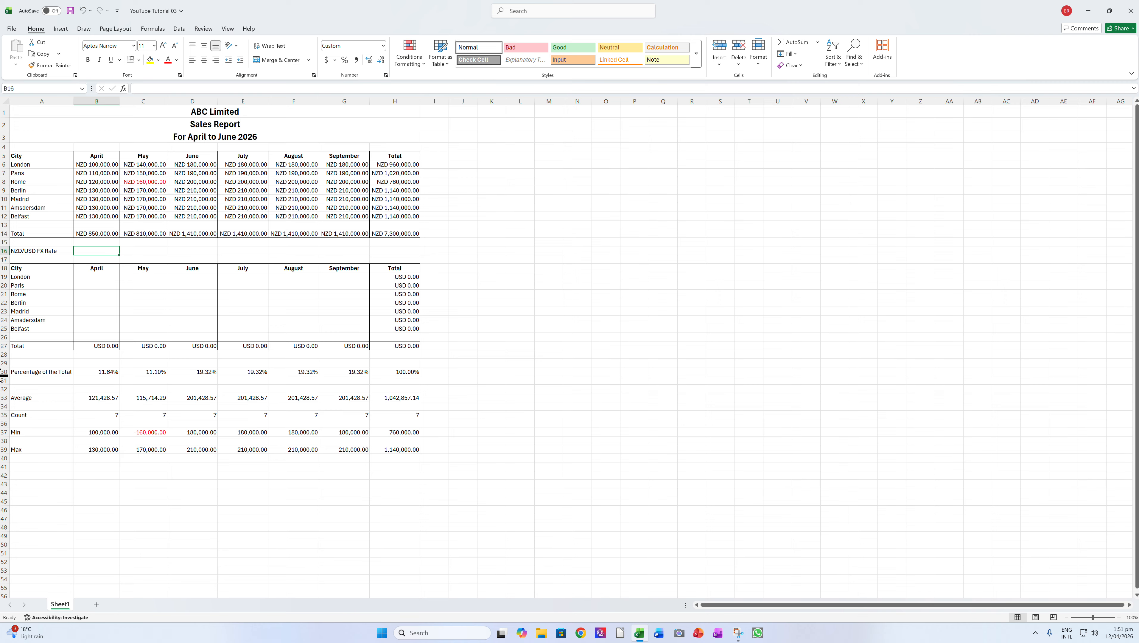
{"action": "type", "text": "0.58"}
{"action": "key", "text": "Return"}
Step: Show the FX rate in B16 with four decimals and fill it across to H16
{"action": "left_click", "coordinate": [100, 251]}
{"action": "left_click", "coordinate": [369, 59]}
{"action": "left_click", "coordinate": [369, 60]}
{"action": "left_click_drag", "start_coordinate": [119, 254], "coordinate": [408, 257]}
{"action": "left_click", "coordinate": [539, 250]}
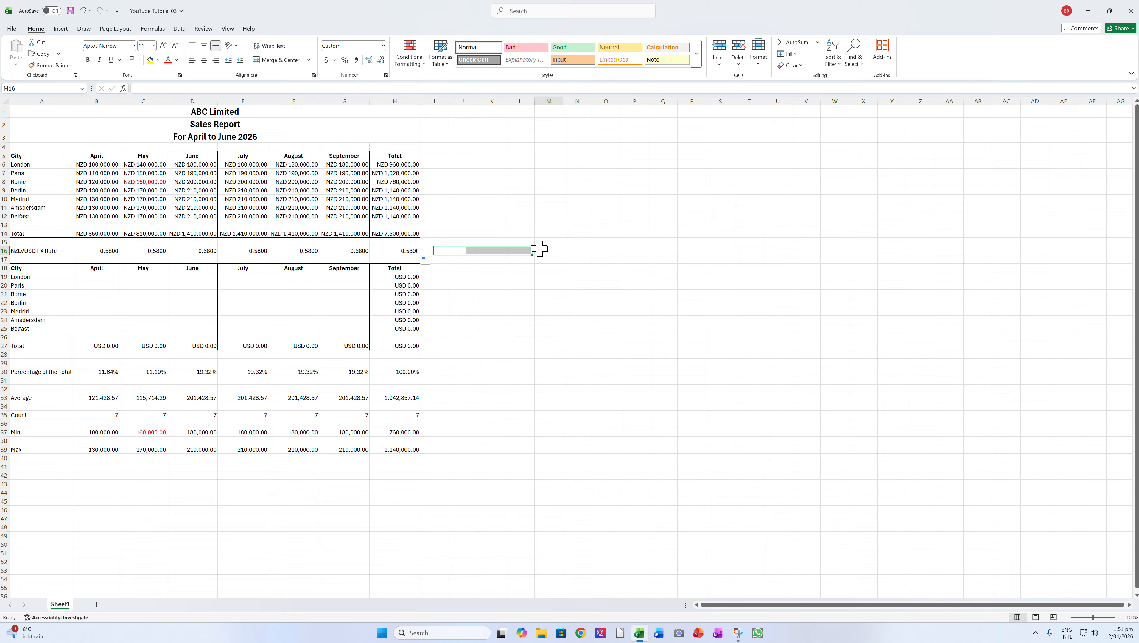
{"action": "left_click", "coordinate": [85, 253]}
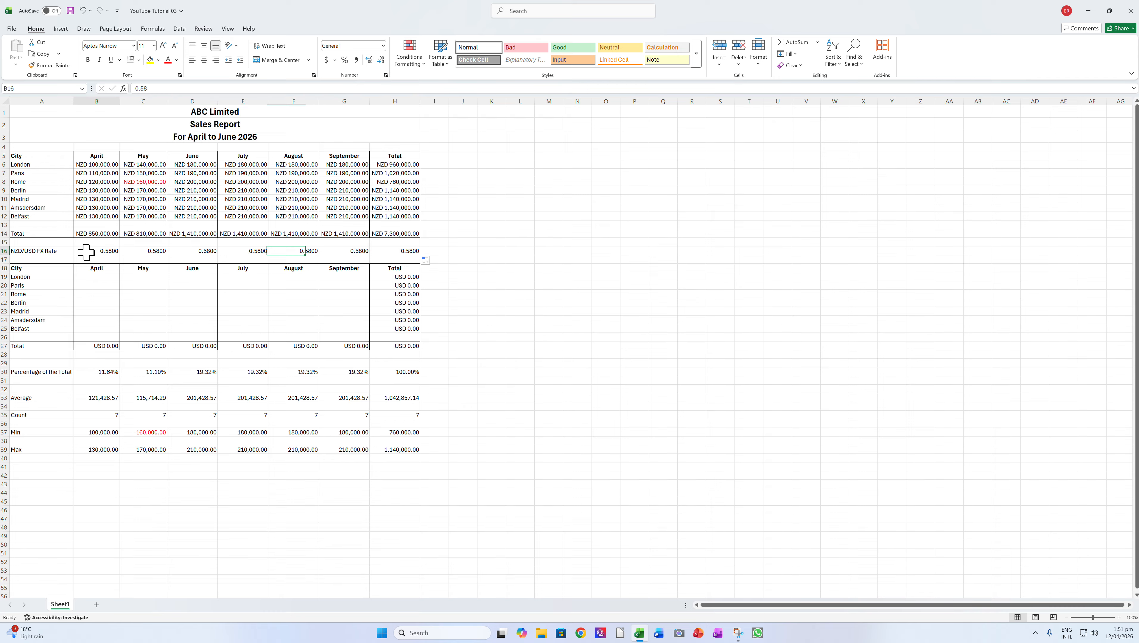
Step: Apply outline and inside borders to the FX rate row A16:H16
{"action": "left_click_drag", "start_coordinate": [50, 251], "coordinate": [392, 251]}
{"action": "right_click", "coordinate": [393, 251]}
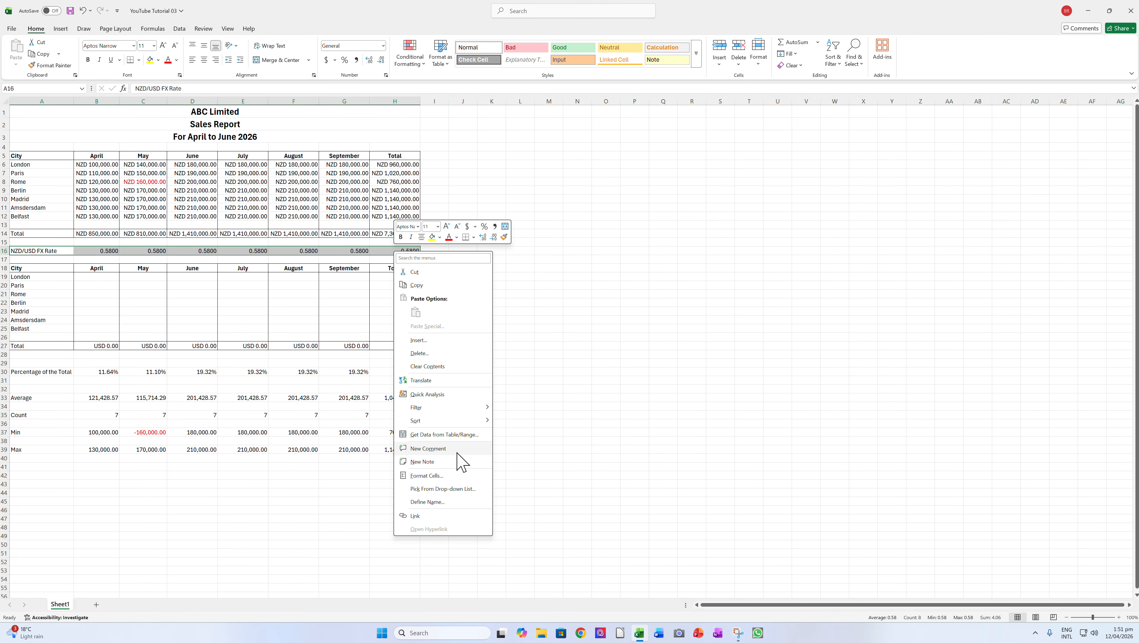
{"action": "left_click", "coordinate": [428, 476]}
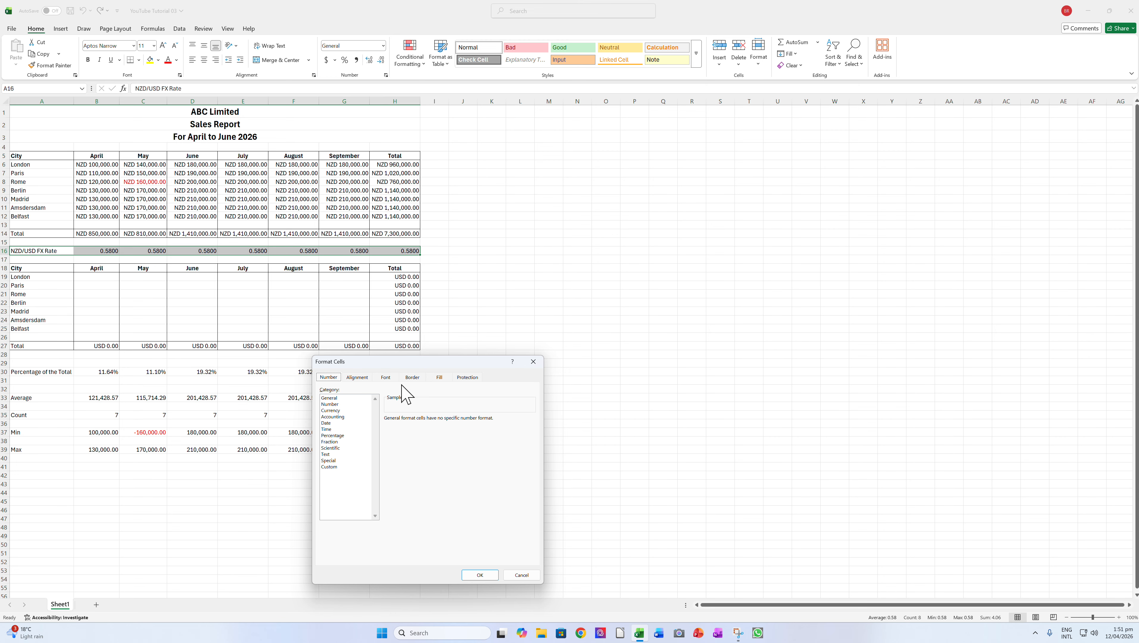
{"action": "left_click", "coordinate": [412, 377]}
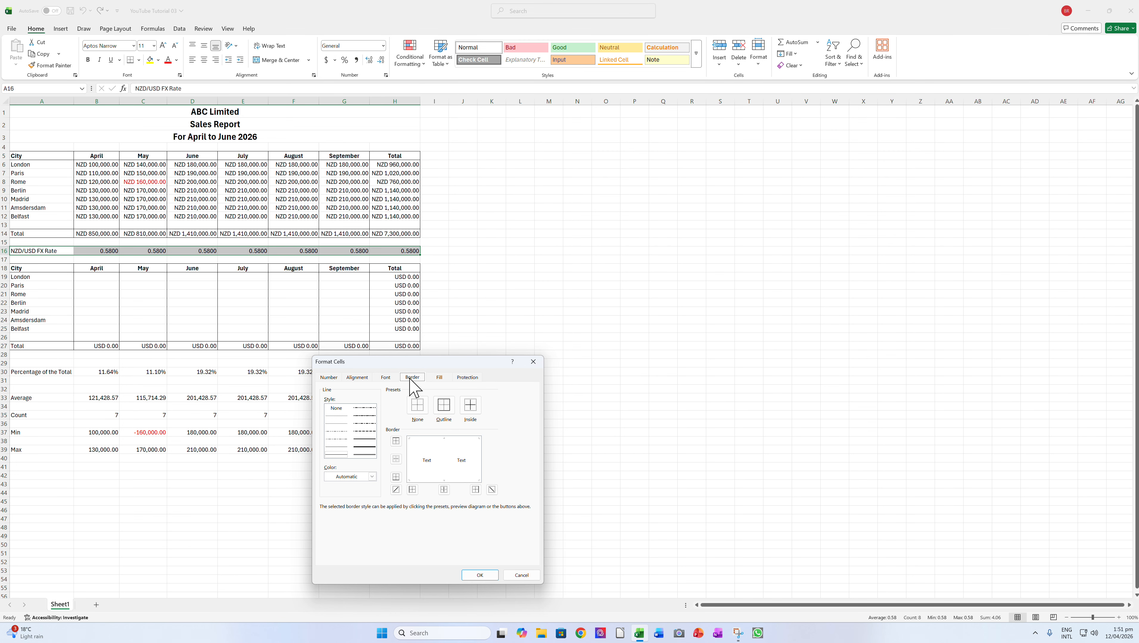
{"action": "left_click", "coordinate": [471, 407]}
{"action": "left_click", "coordinate": [444, 408]}
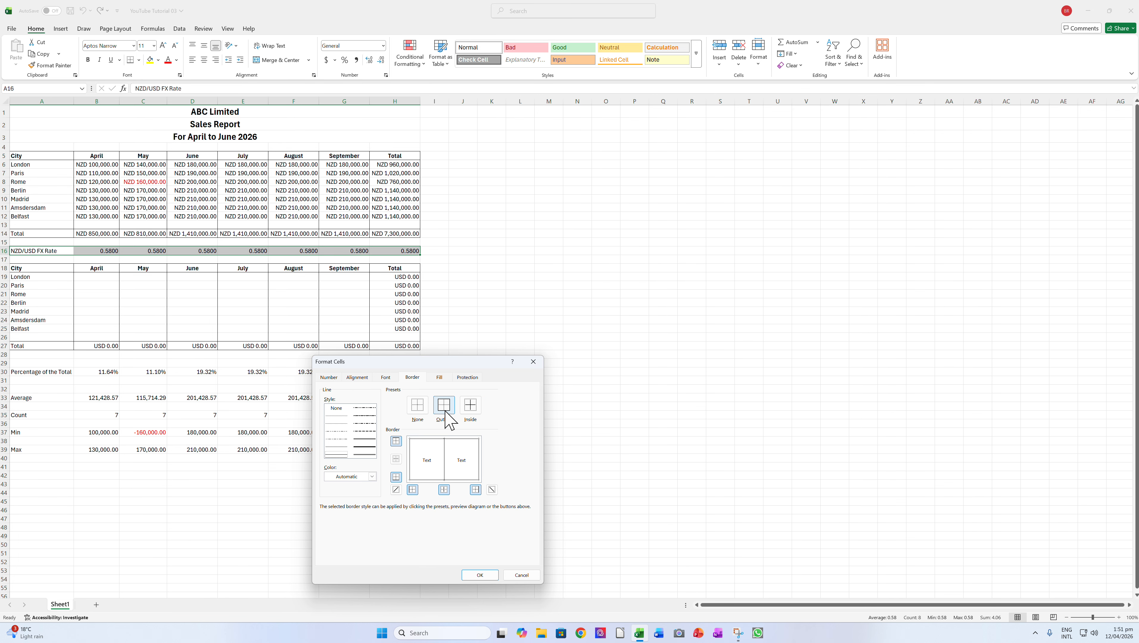
{"action": "left_click", "coordinate": [480, 575]}
{"action": "left_click", "coordinate": [632, 370]}
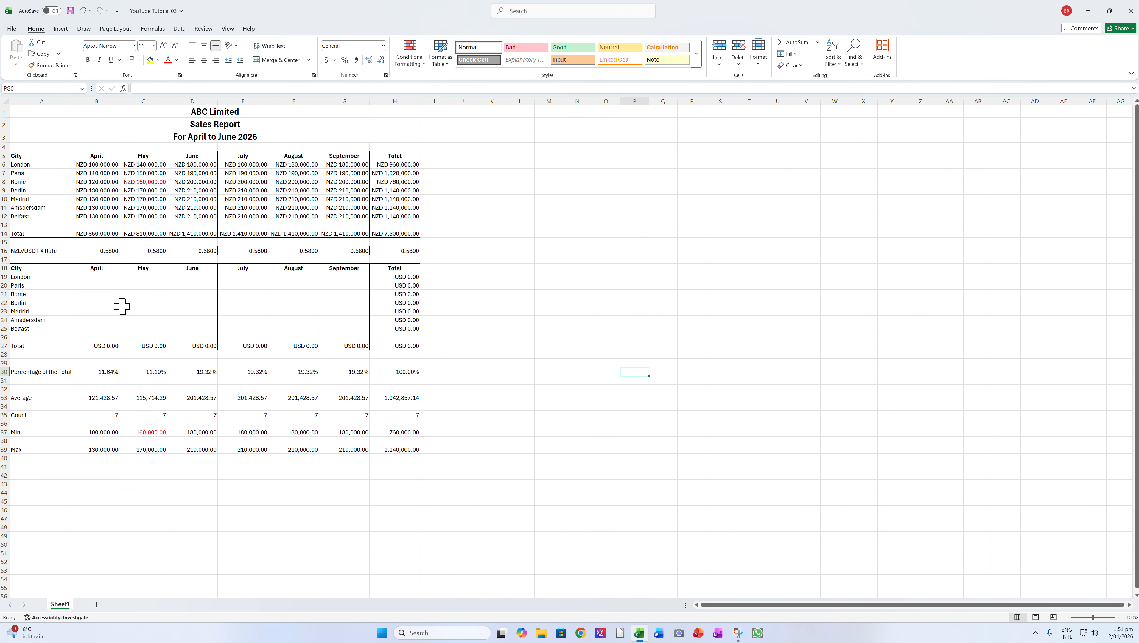
Step: Enter a formula in B19 that divides London's April NZD sales in B6 by the FX rate in B16
{"action": "left_click", "coordinate": [92, 278]}
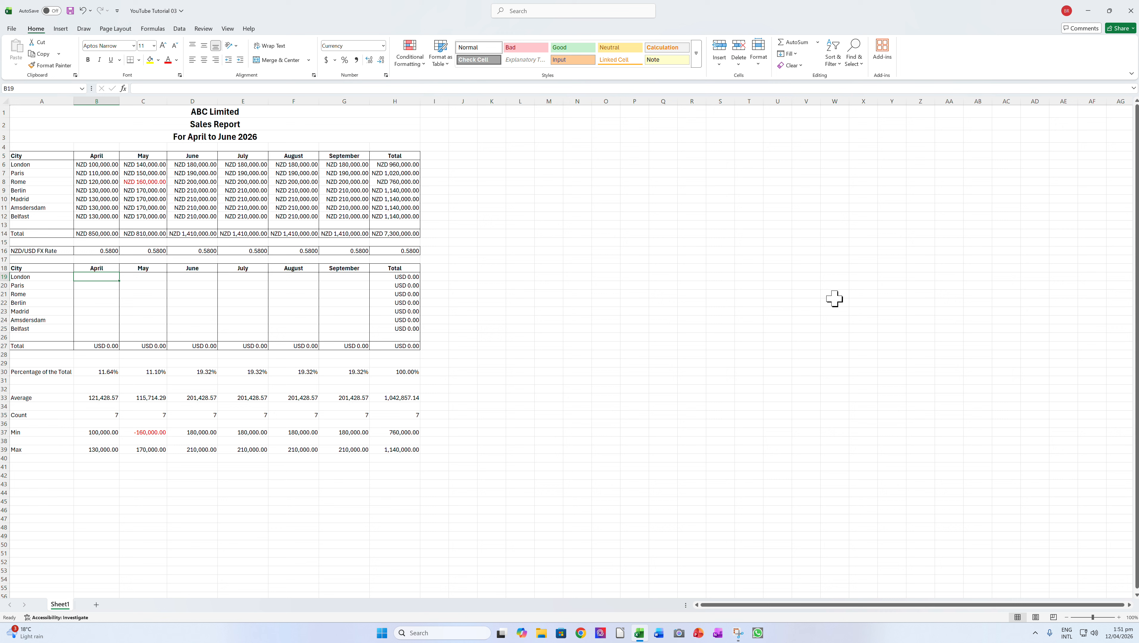
{"action": "type", "text": "="}
{"action": "key", "text": "Up"}
{"action": "key", "text": "Up"}
{"action": "key", "text": "Up"}
{"action": "key", "text": "Up"}
{"action": "key", "text": "Up"}
{"action": "key", "text": "Up"}
{"action": "key", "text": "Up"}
{"action": "key", "text": "Up"}
{"action": "key", "text": "Up"}
{"action": "key", "text": "Up"}
{"action": "key", "text": "Up"}
{"action": "key", "text": "Up"}
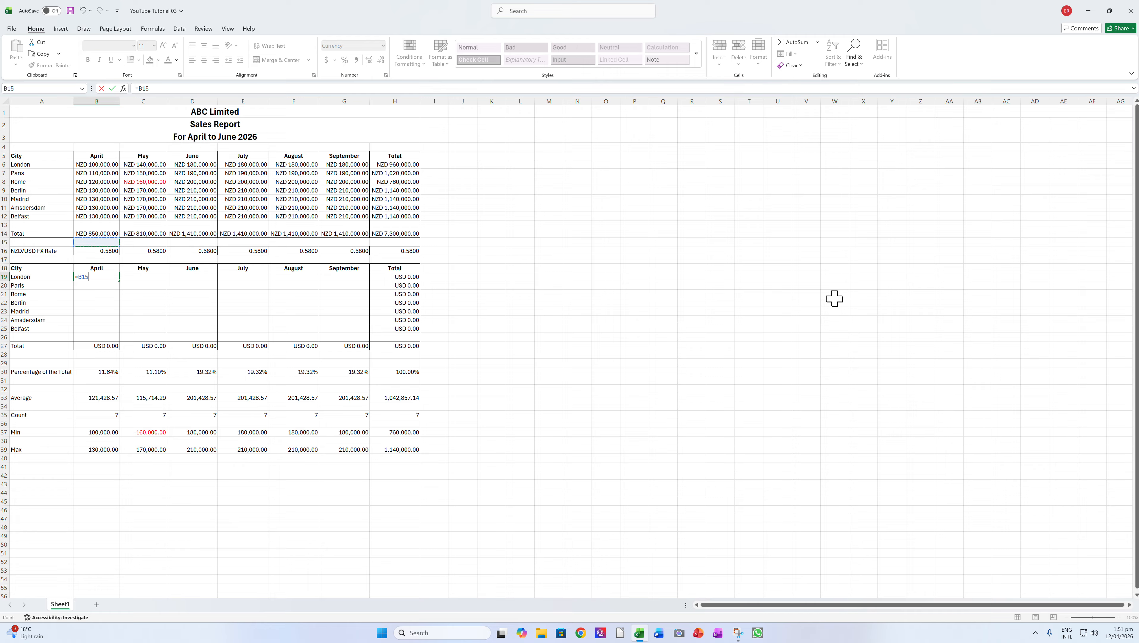
{"action": "key", "text": "Up"}
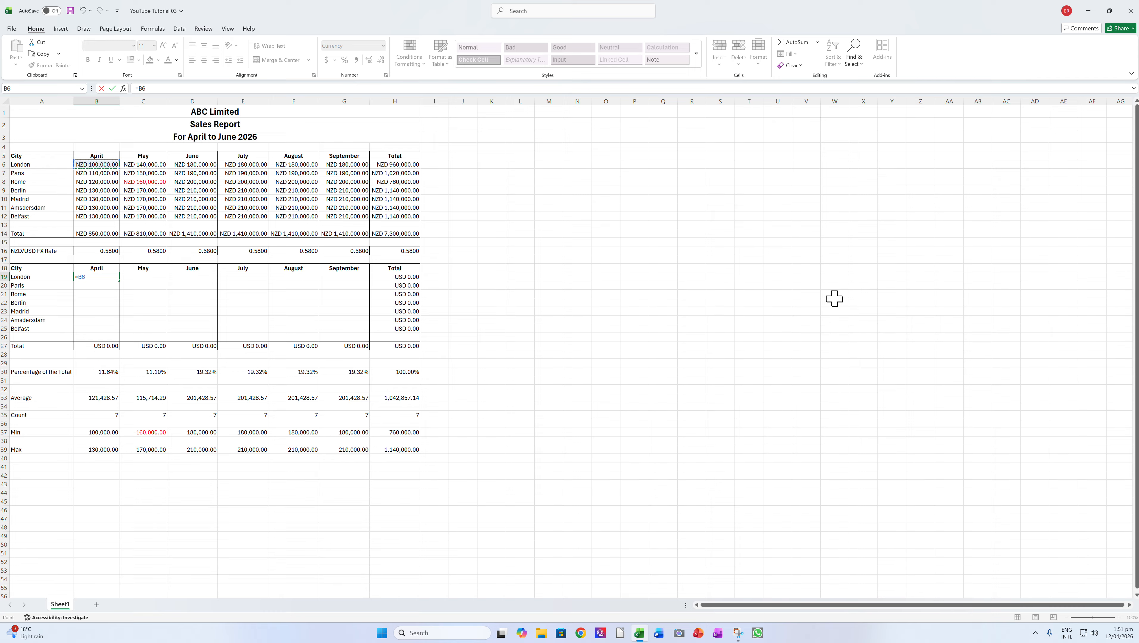
{"action": "type", "text": "/"}
{"action": "left_click", "coordinate": [102, 250]}
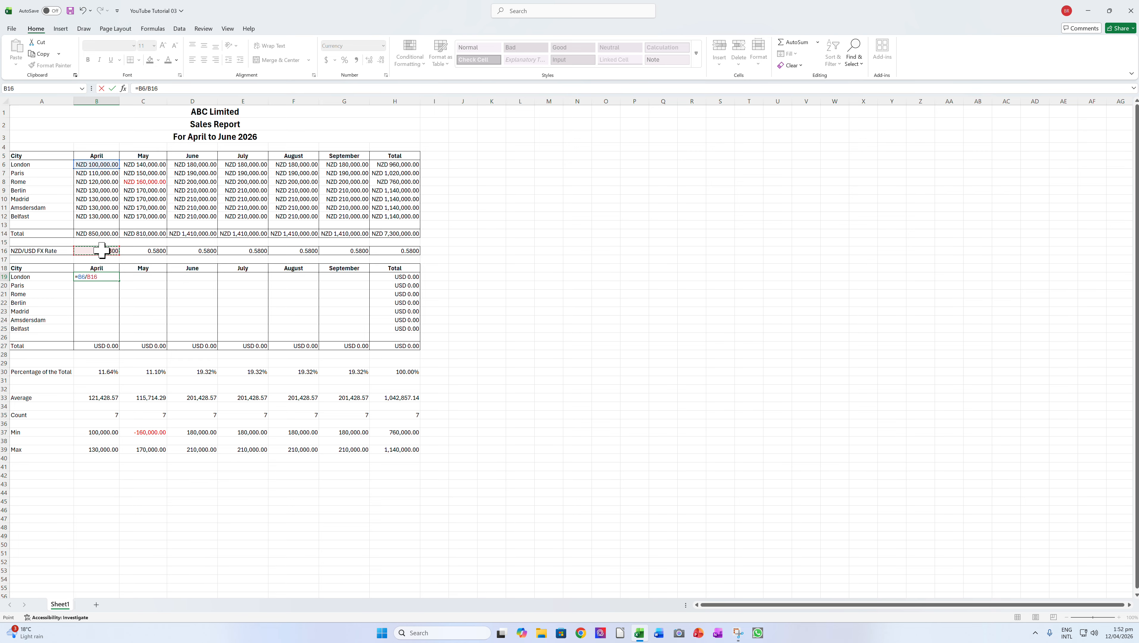
{"action": "key", "text": "Return"}
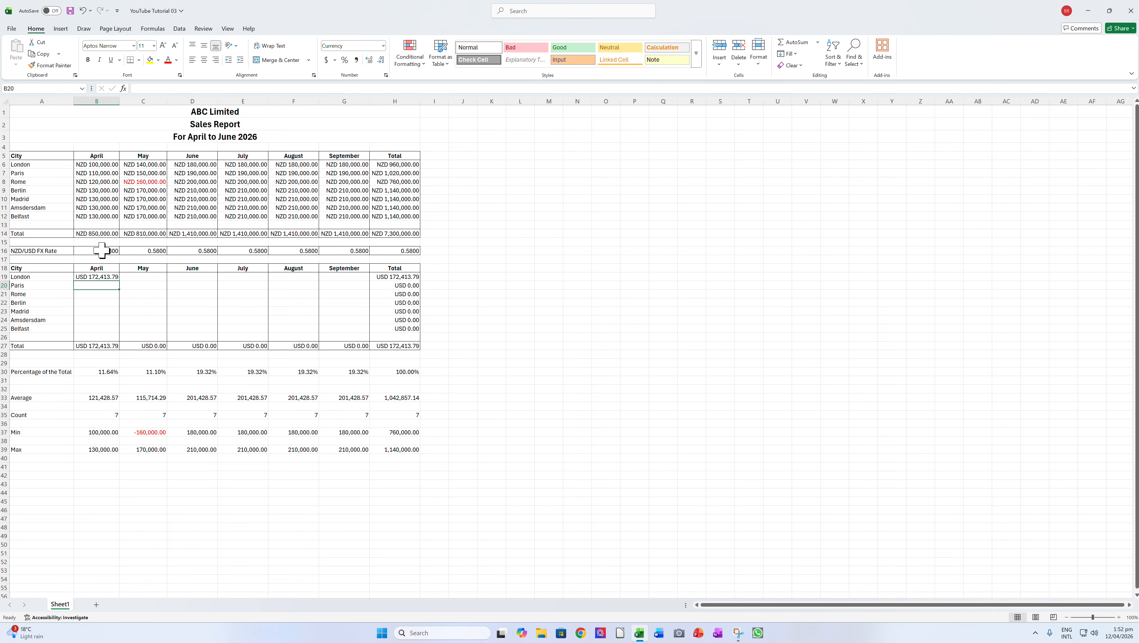
Step: Wrap the division in B19 in a ROUND function with 2 decimal digits
{"action": "left_click", "coordinate": [103, 277]}
{"action": "left_click", "coordinate": [370, 60]}
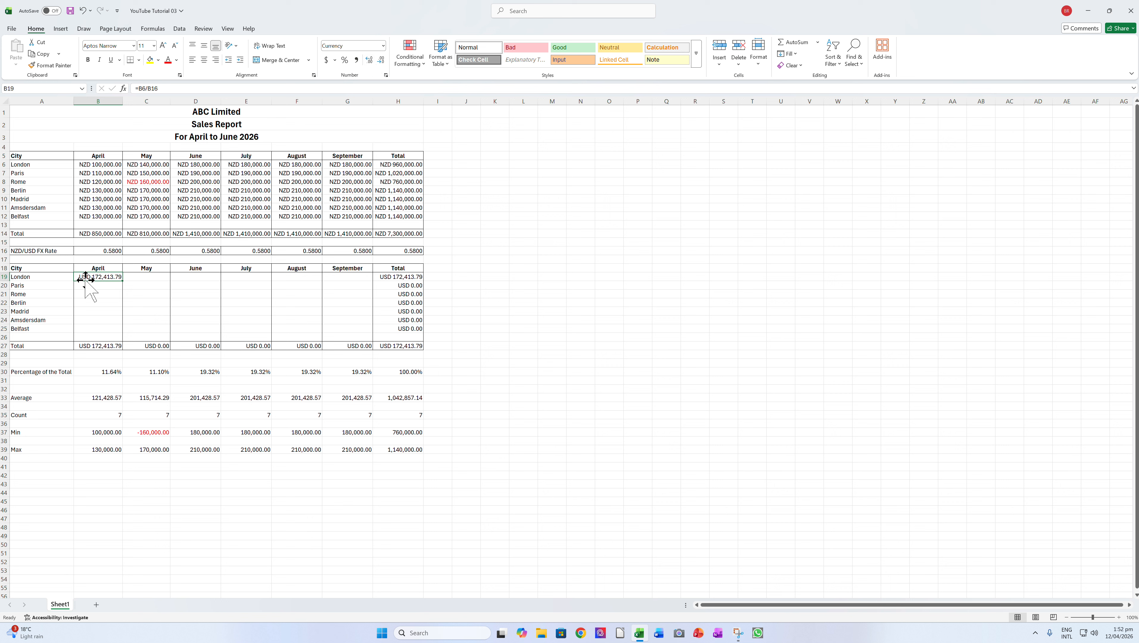
{"action": "left_click", "coordinate": [140, 90]}
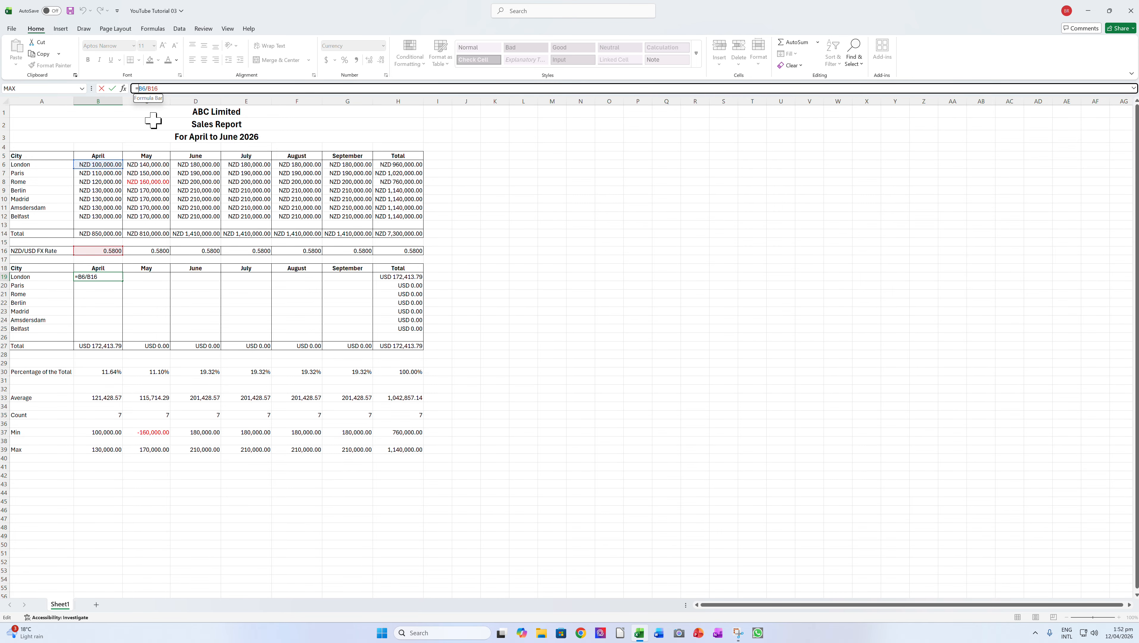
{"action": "type", "text": "round"}
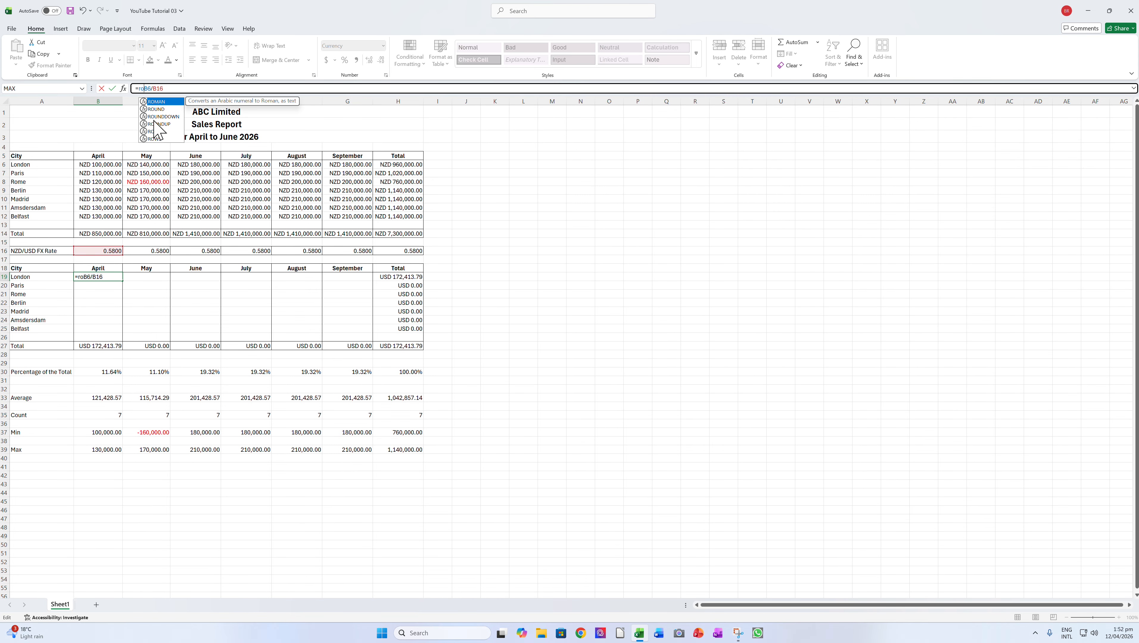
{"action": "type", "text": "("}
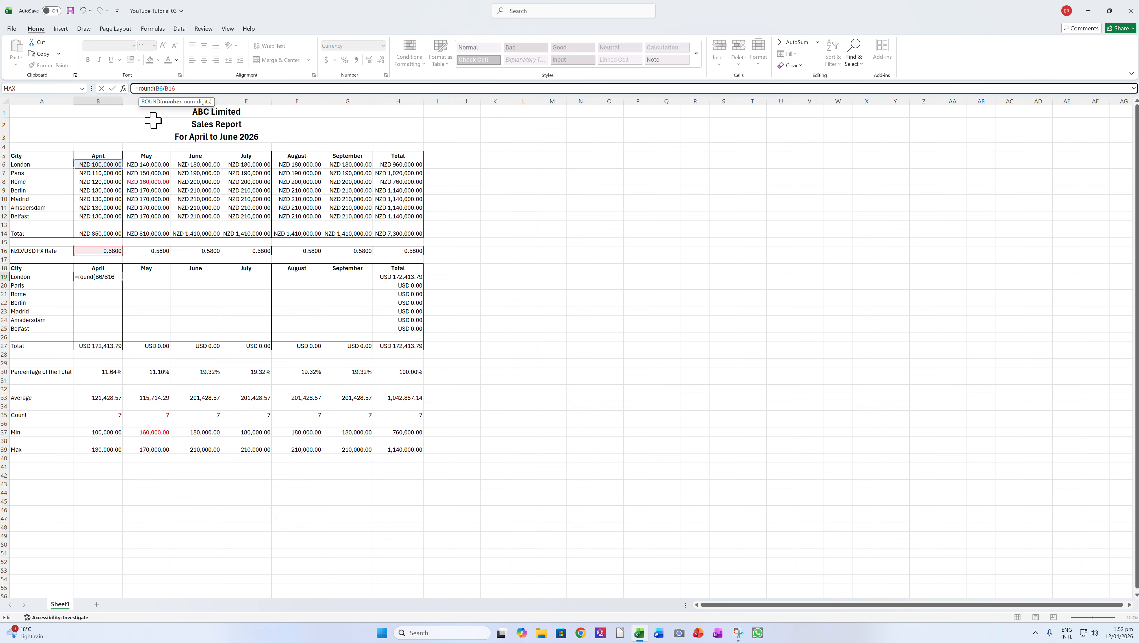
{"action": "type", "text": ",2"}
{"action": "key", "text": "Return"}
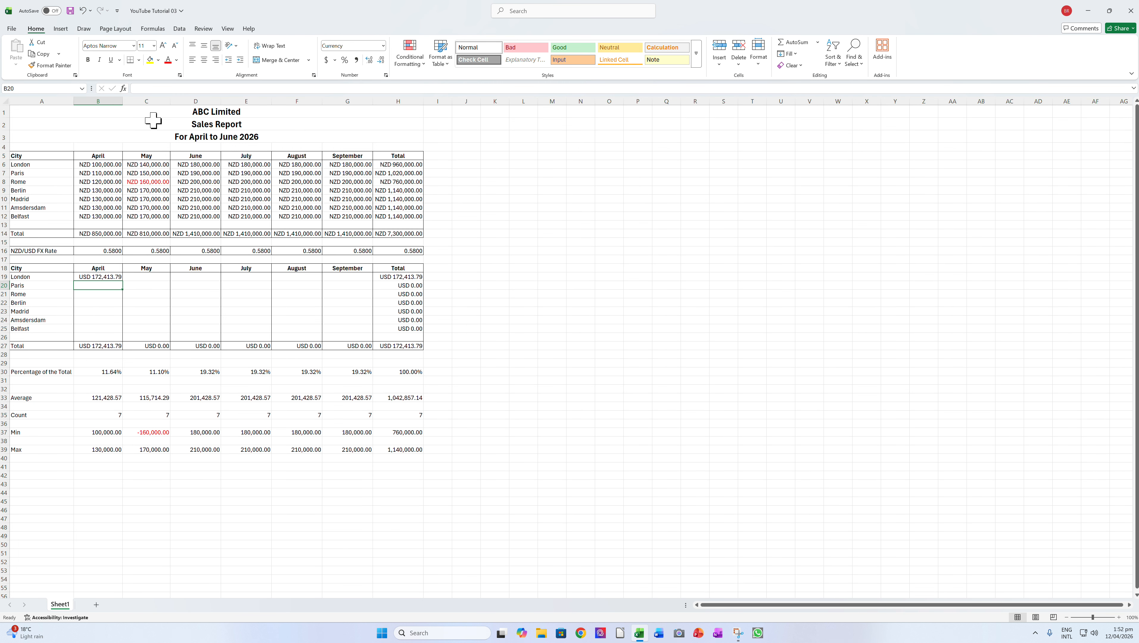
Step: Check the rounding in B19 by showing four decimals, and reduce the display back to two
{"action": "left_click", "coordinate": [110, 276]}
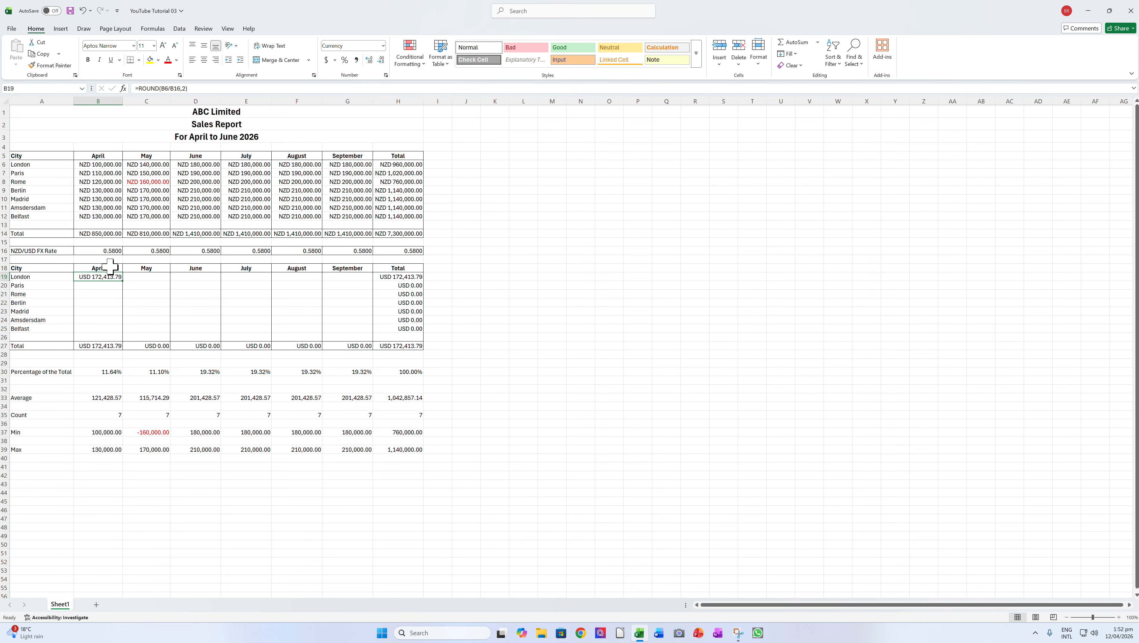
{"action": "left_click", "coordinate": [369, 60]}
{"action": "left_click", "coordinate": [369, 60]}
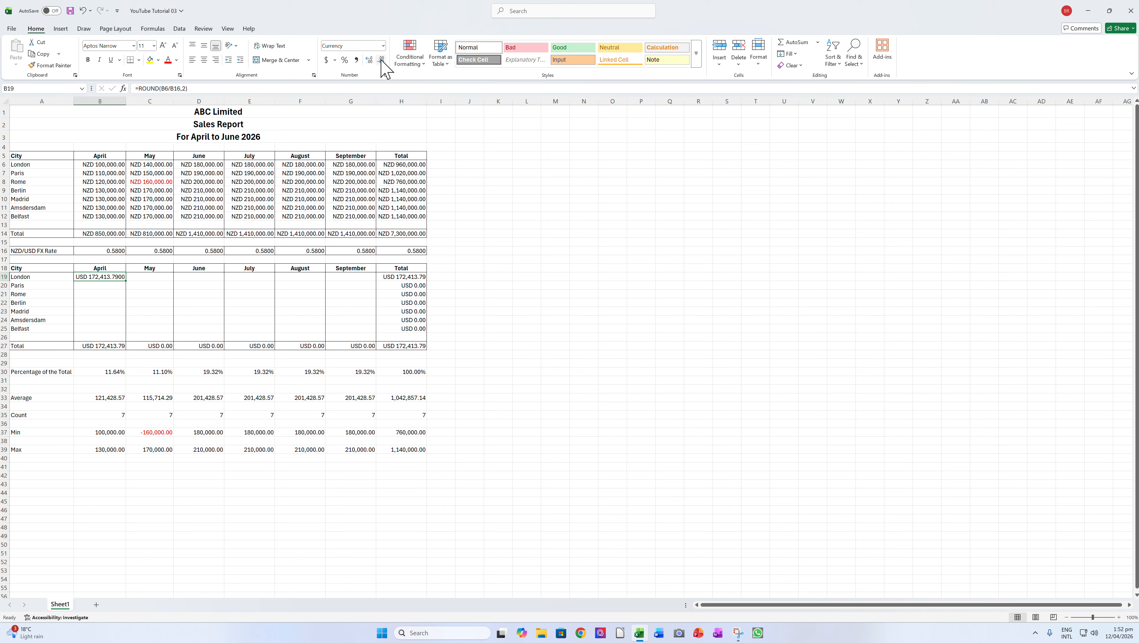
{"action": "left_click", "coordinate": [381, 60]}
{"action": "left_click", "coordinate": [381, 60]}
Step: Lock the column of the FX rate reference in B19, making the formula =ROUND(B6/$B16,2)
{"action": "left_click", "coordinate": [171, 89]}
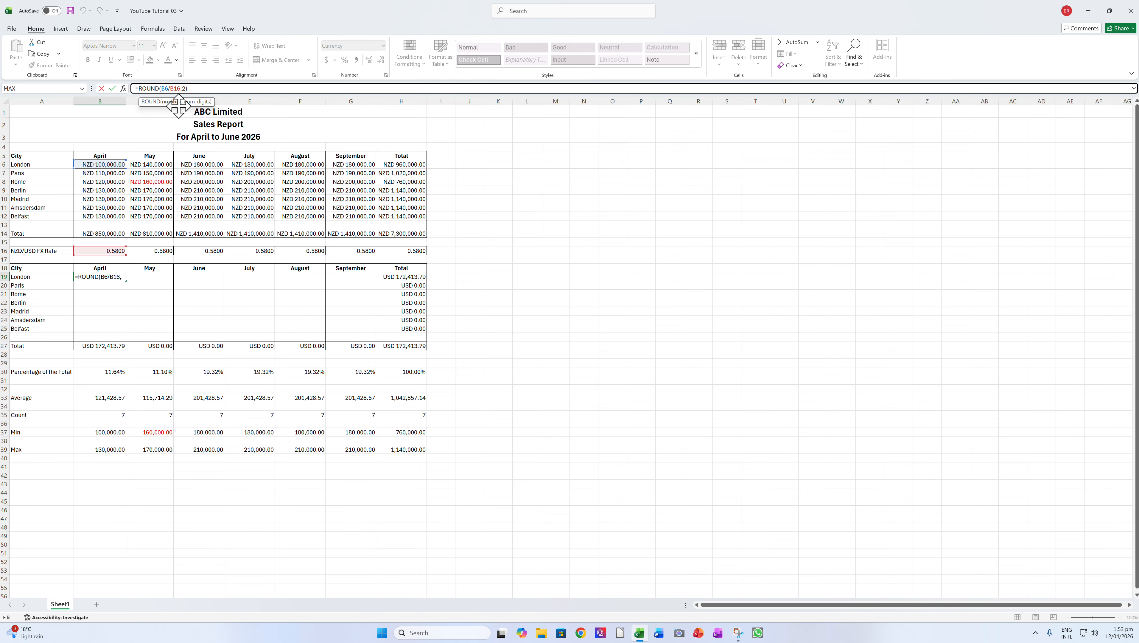
{"action": "key", "text": "Return"}
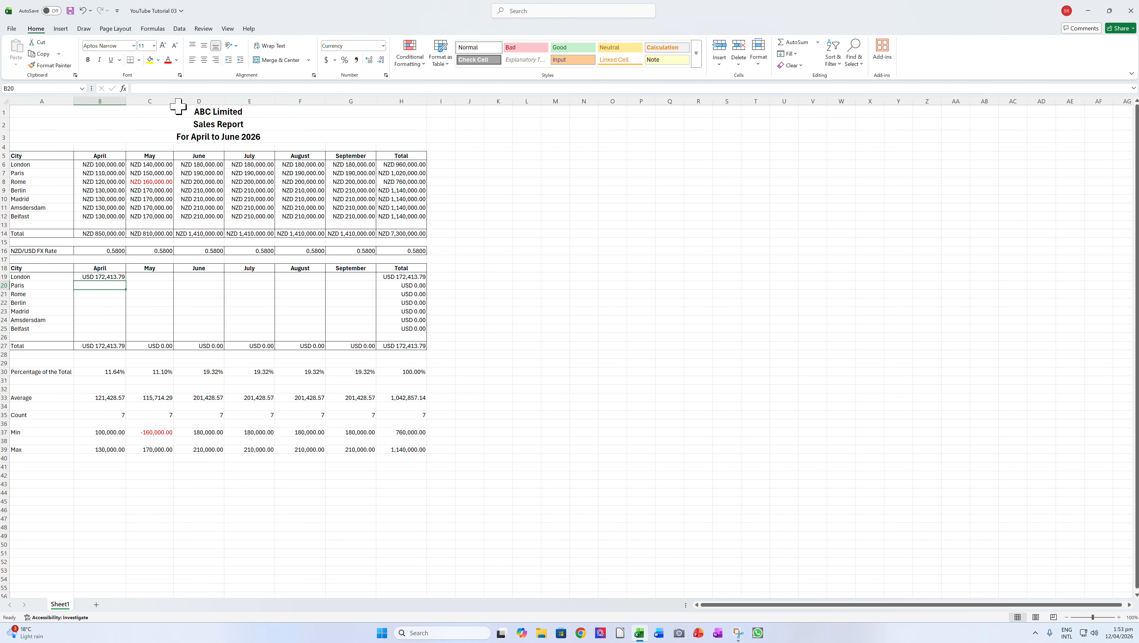
Step: Try to fill the B19 formula down to B25, and undo the fill
{"action": "left_click", "coordinate": [103, 275]}
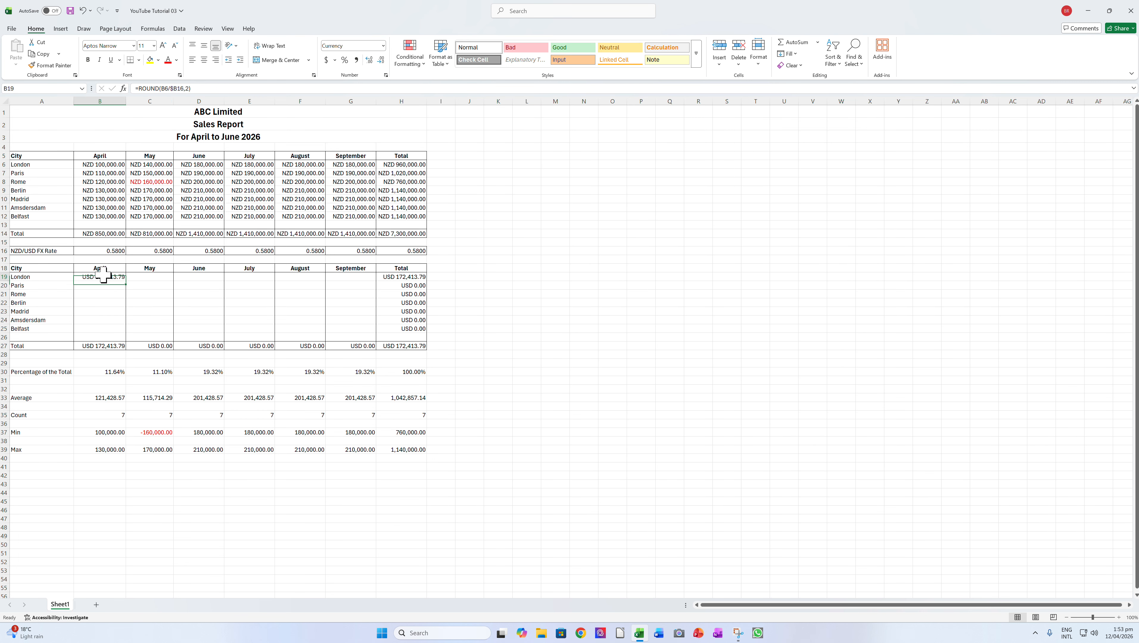
{"action": "left_click_drag", "start_coordinate": [126, 281], "coordinate": [130, 336]}
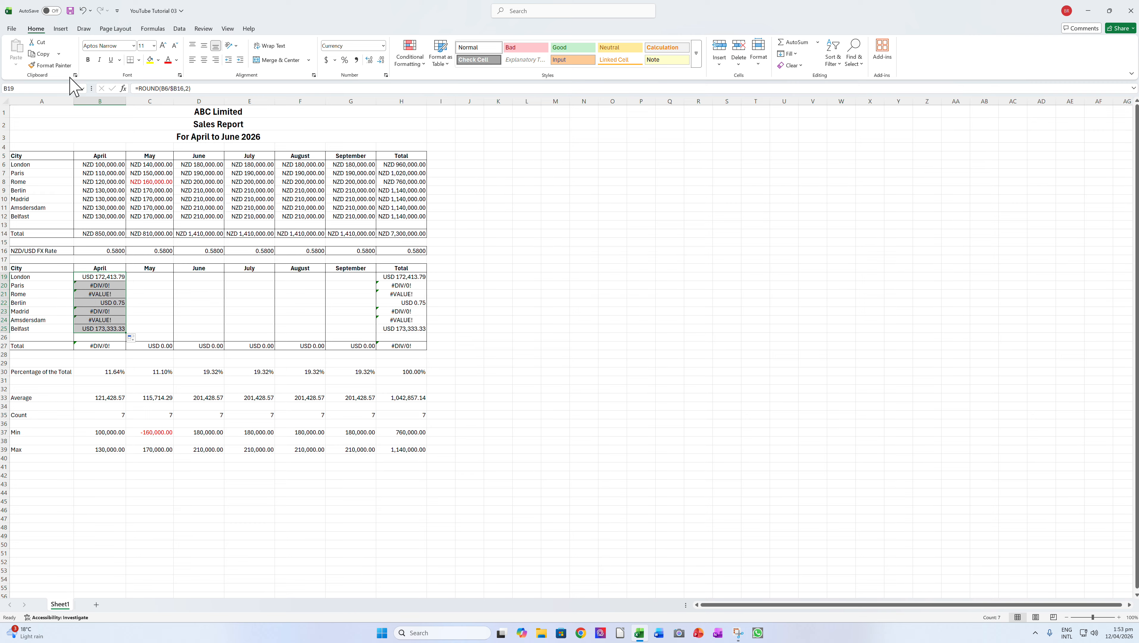
{"action": "left_click", "coordinate": [84, 12]}
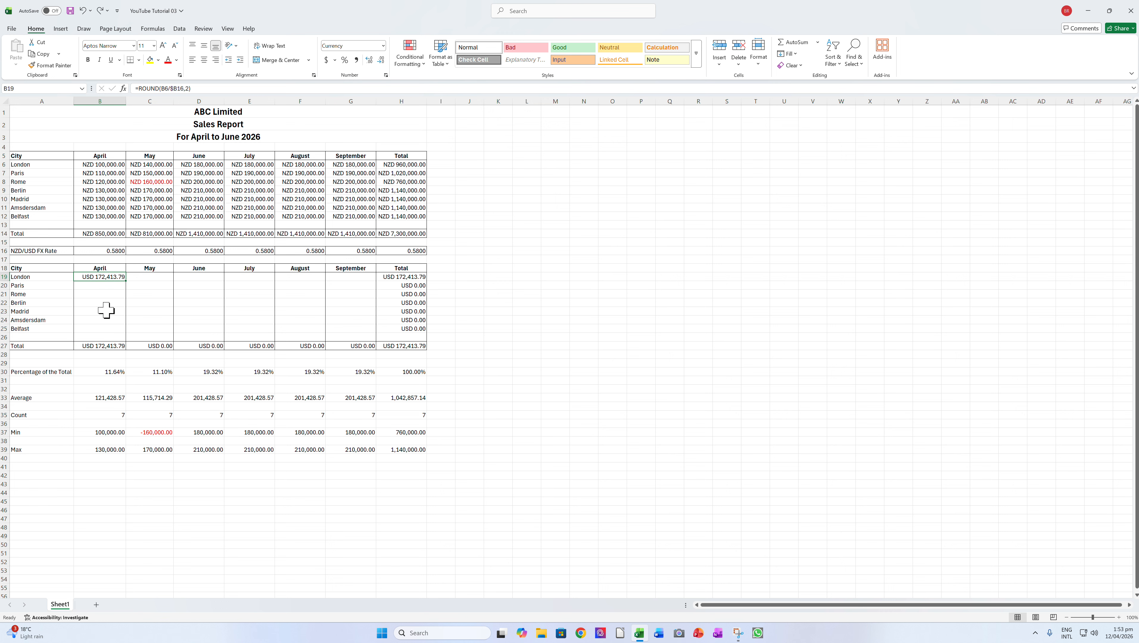
Step: Copy B19 and paste it into B20:B25 with everything except borders
{"action": "right_click", "coordinate": [97, 276]}
{"action": "scroll", "coordinate": [97, 276], "scroll_direction": "down", "scroll_amount": 1}
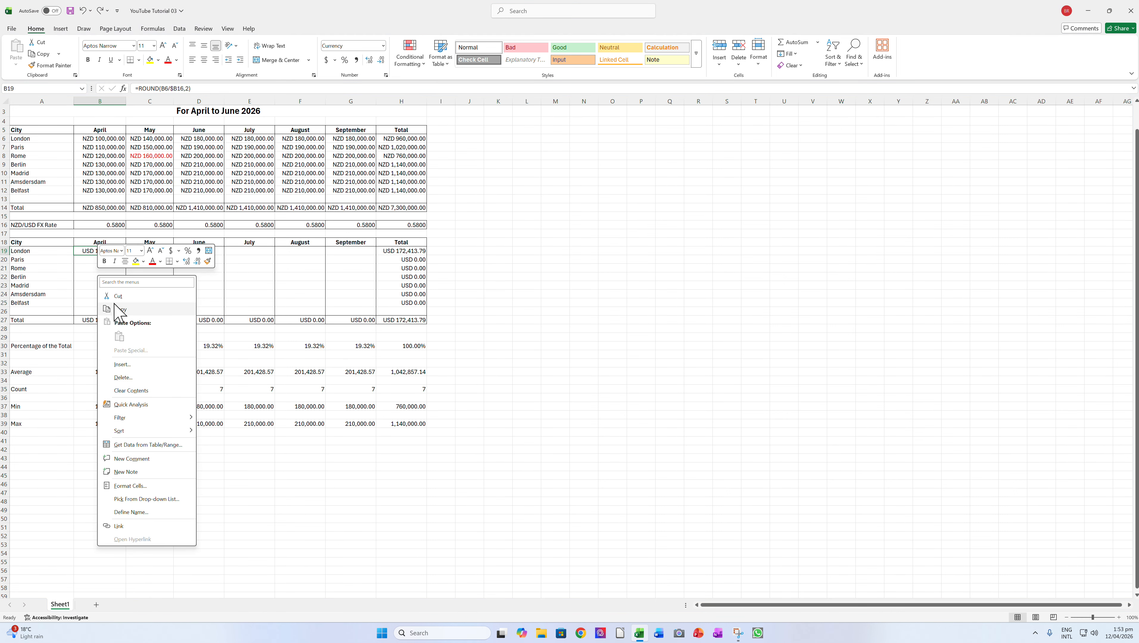
{"action": "left_click", "coordinate": [116, 315]}
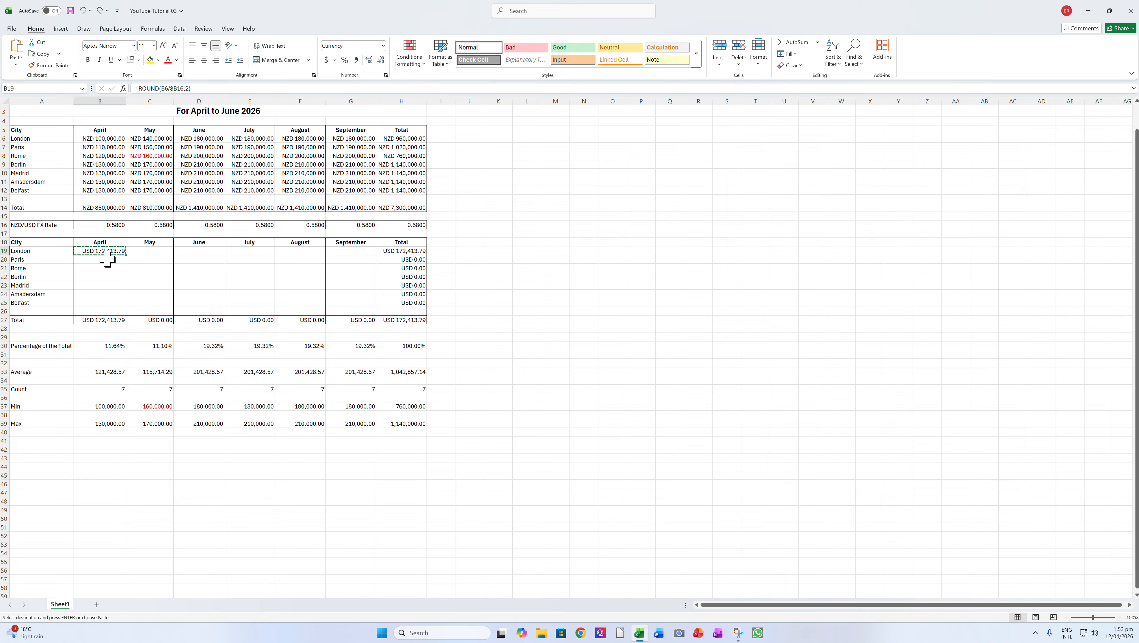
{"action": "left_click_drag", "start_coordinate": [108, 260], "coordinate": [115, 304]}
{"action": "right_click", "coordinate": [115, 303]}
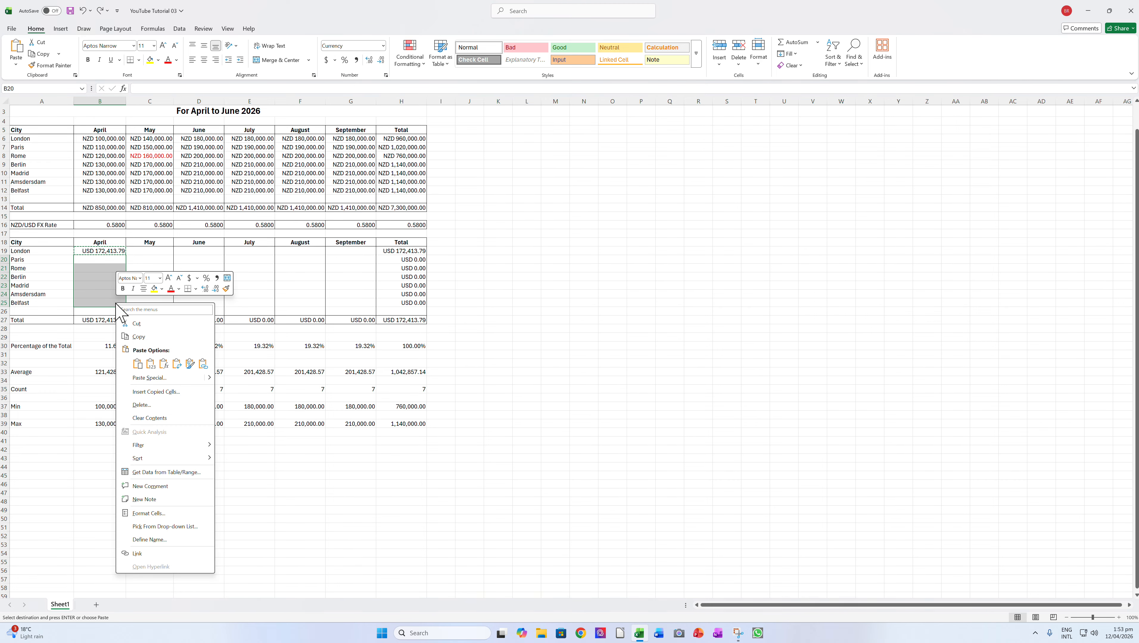
{"action": "left_click", "coordinate": [145, 380]}
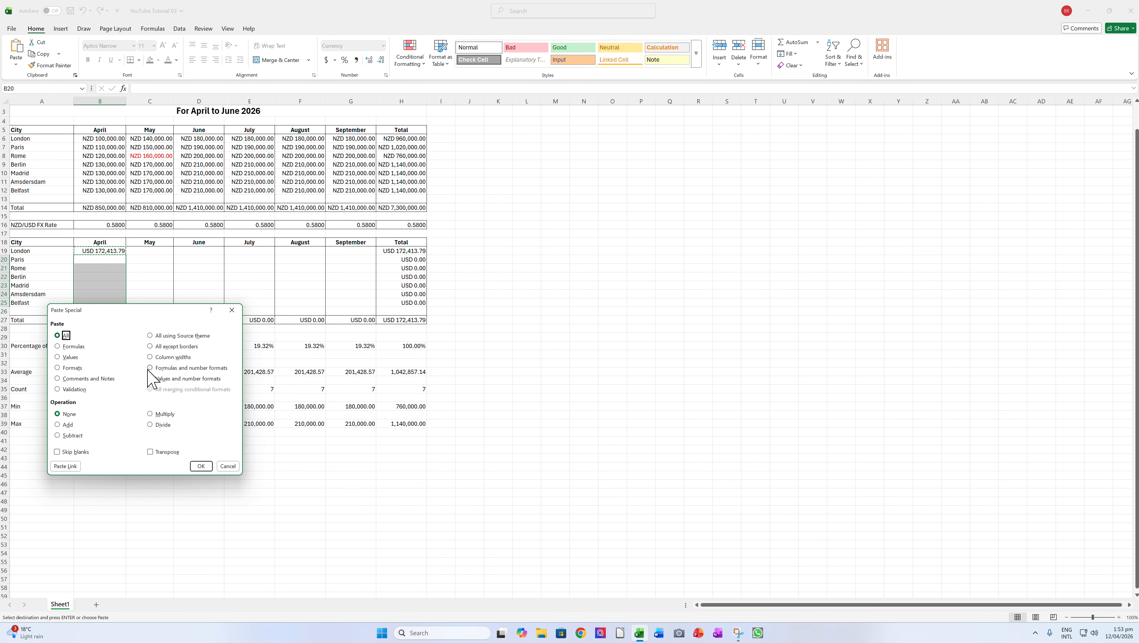
{"action": "left_click", "coordinate": [152, 347]}
{"action": "left_click_drag", "start_coordinate": [155, 311], "coordinate": [173, 369]}
{"action": "left_click", "coordinate": [216, 524]}
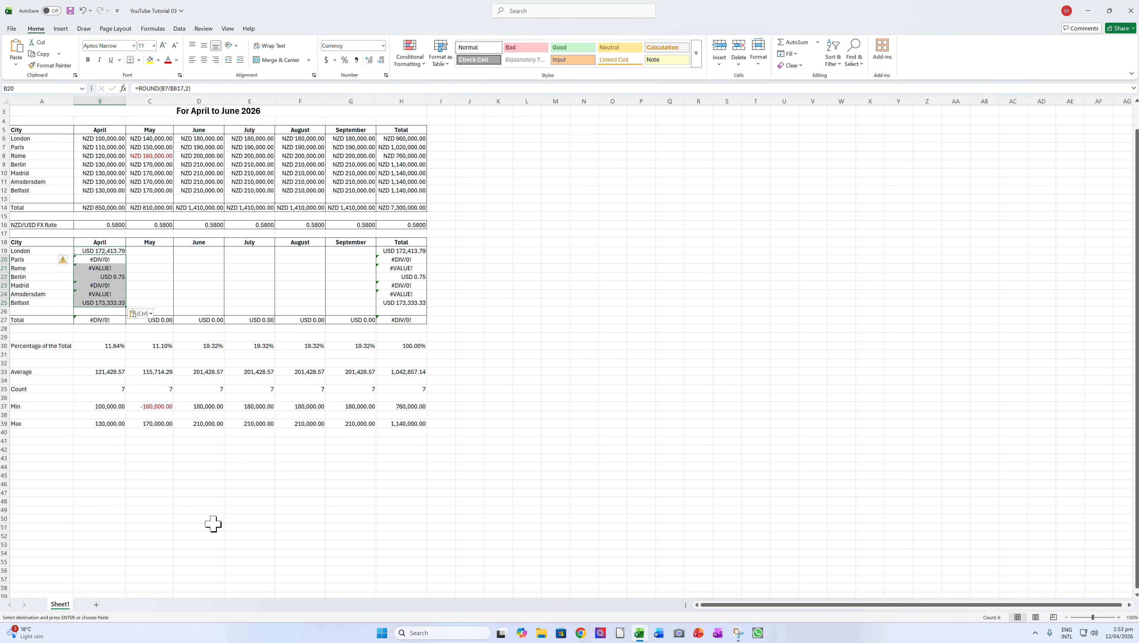
Step: Compare the formulas in B20 and B19, and lock the row of the FX rate reference in B19 with a dollar sign
{"action": "left_click", "coordinate": [119, 260]}
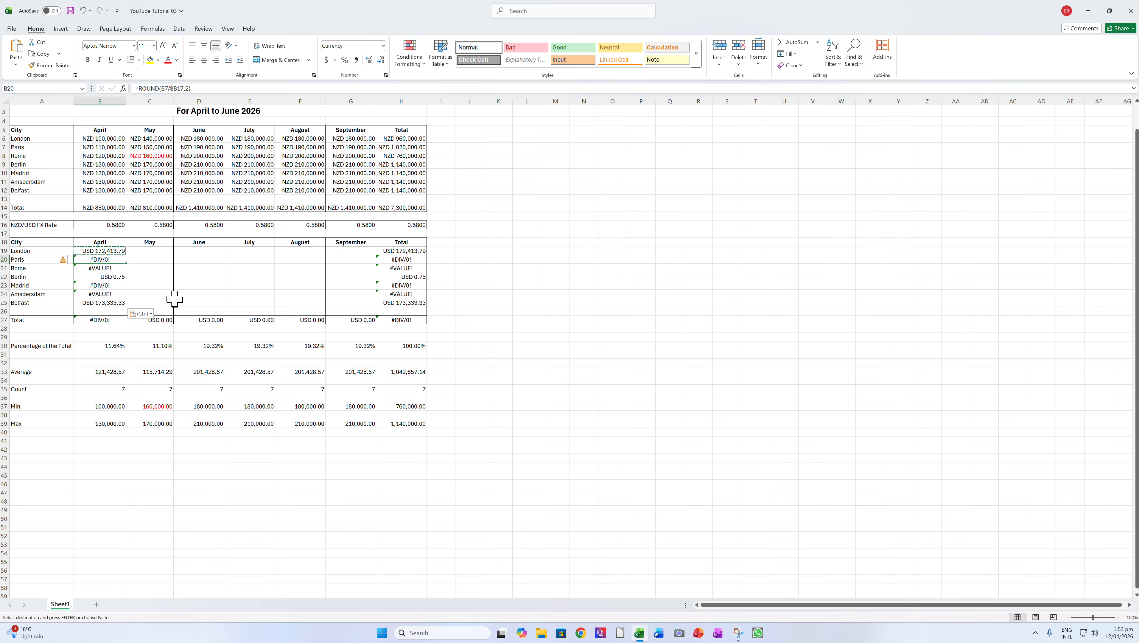
{"action": "left_click", "coordinate": [112, 250]}
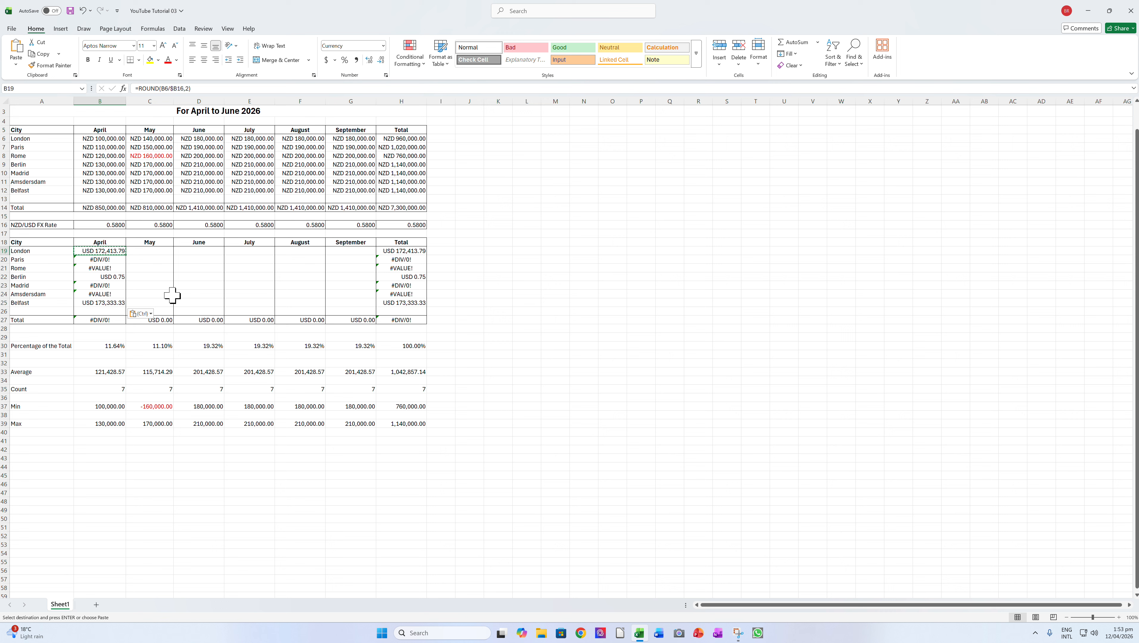
{"action": "left_click", "coordinate": [176, 88]}
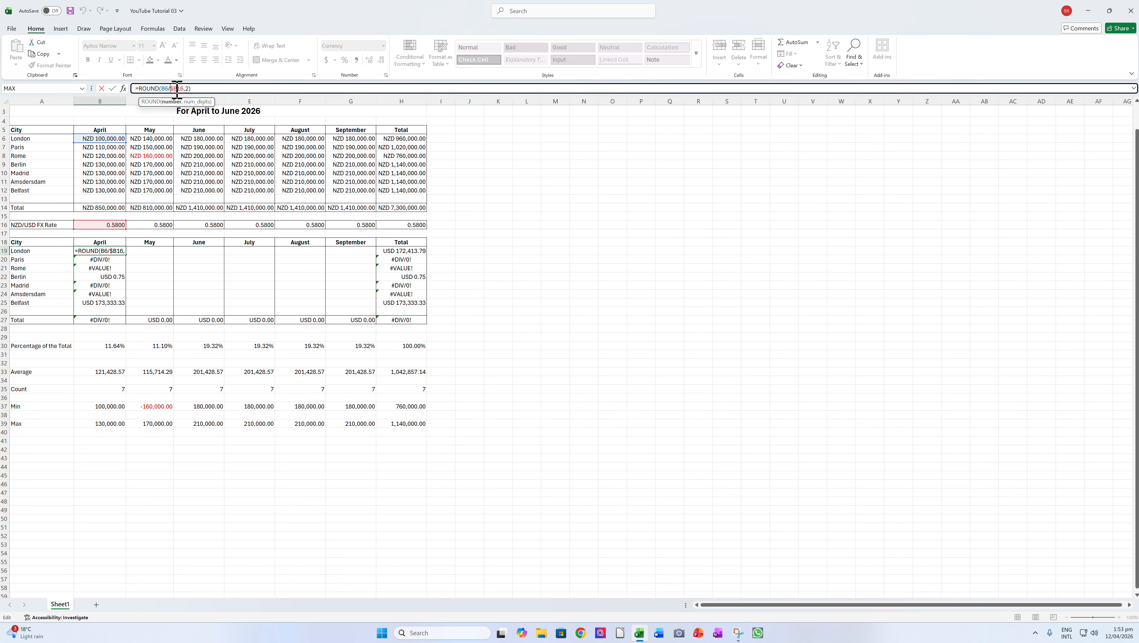
{"action": "key", "text": "F4"}
{"action": "type", "text": "$"}
{"action": "key", "text": "ctrl+Return"}
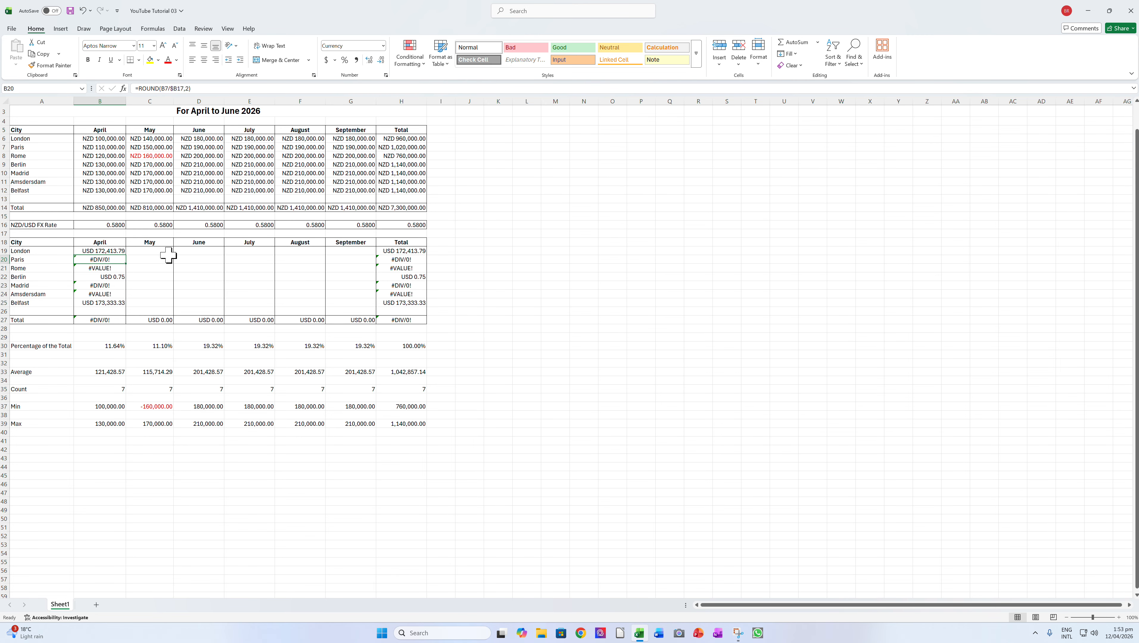
Step: Copy the corrected formula =ROUND(B6/B$16,2) from B19 and paste it into B20:B25 with everything except borders
{"action": "right_click", "coordinate": [105, 249]}
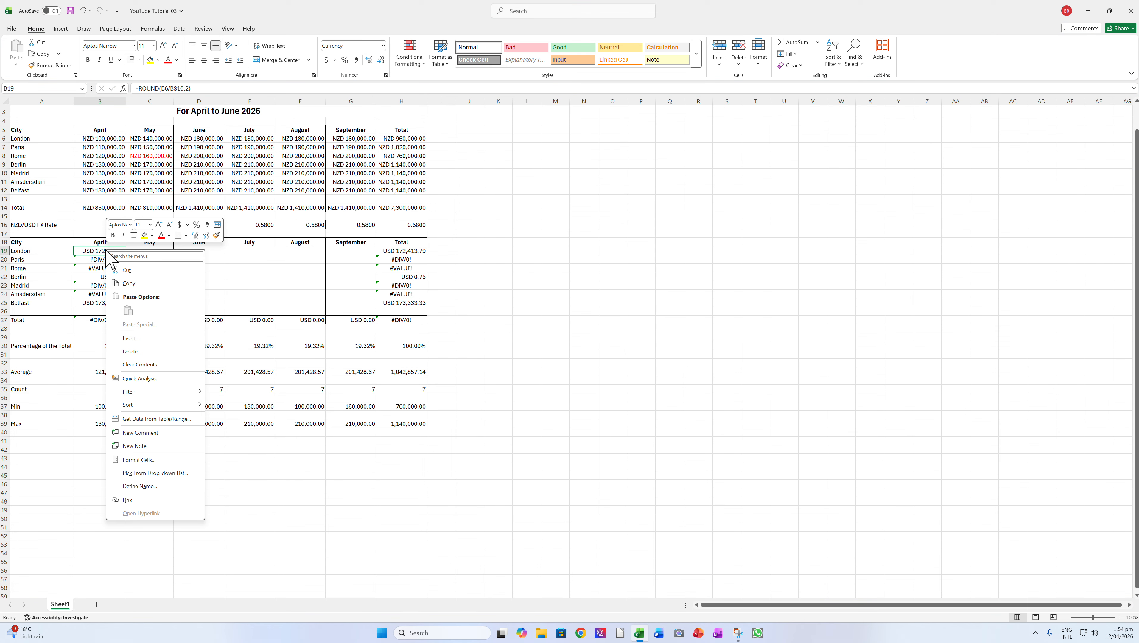
{"action": "left_click", "coordinate": [130, 298]}
{"action": "left_click_drag", "start_coordinate": [103, 260], "coordinate": [113, 303]}
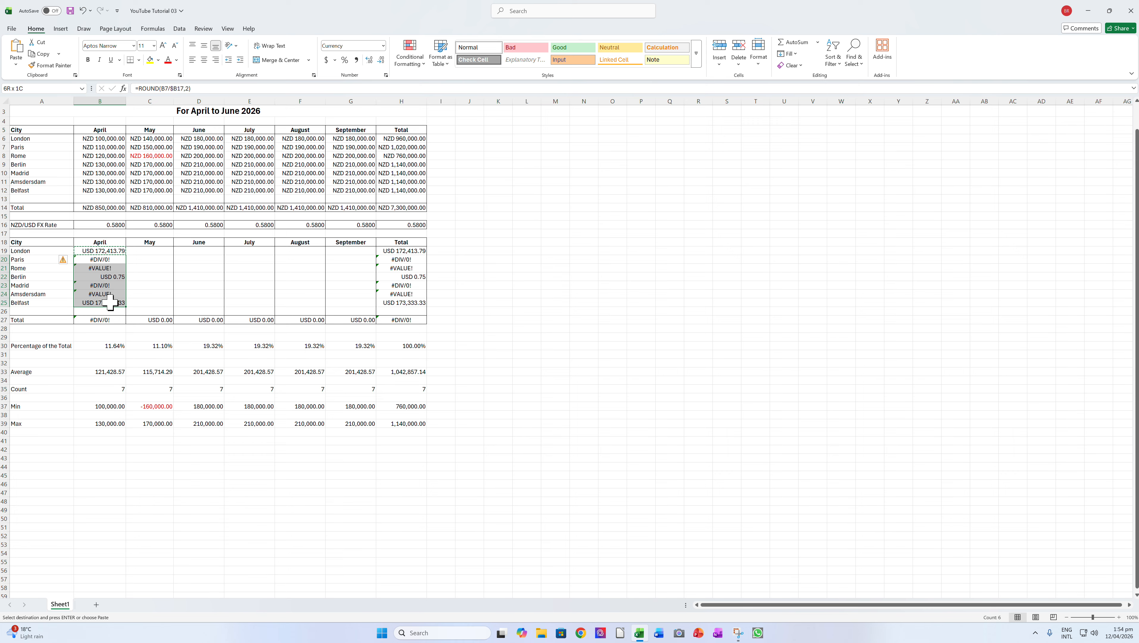
{"action": "right_click", "coordinate": [112, 303]}
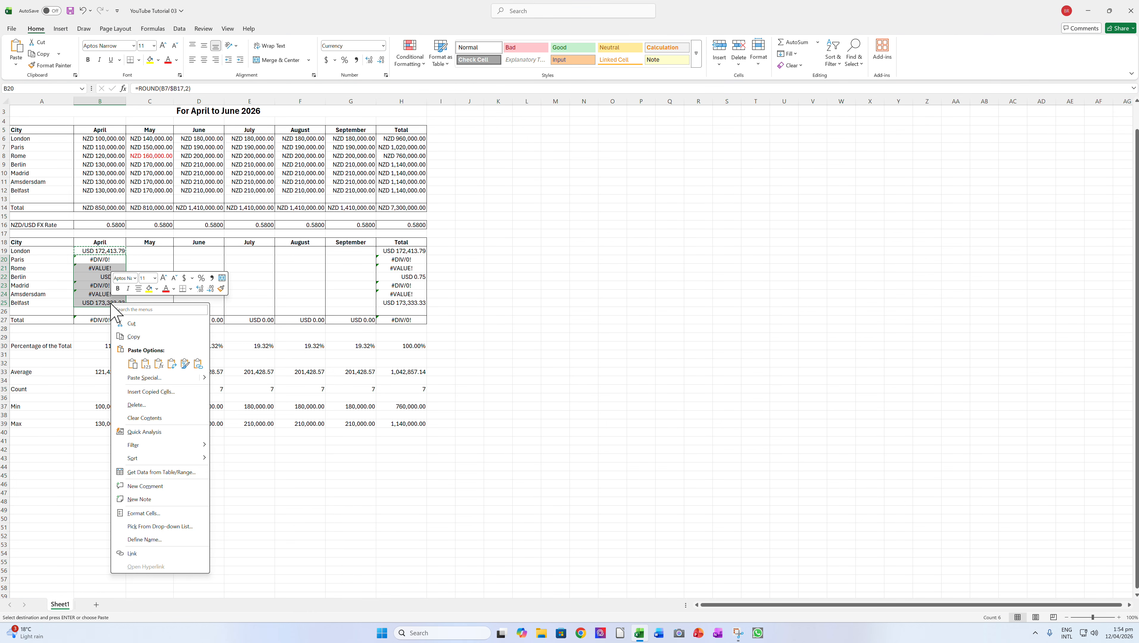
{"action": "left_click", "coordinate": [135, 377]}
{"action": "left_click_drag", "start_coordinate": [149, 305], "coordinate": [168, 348]}
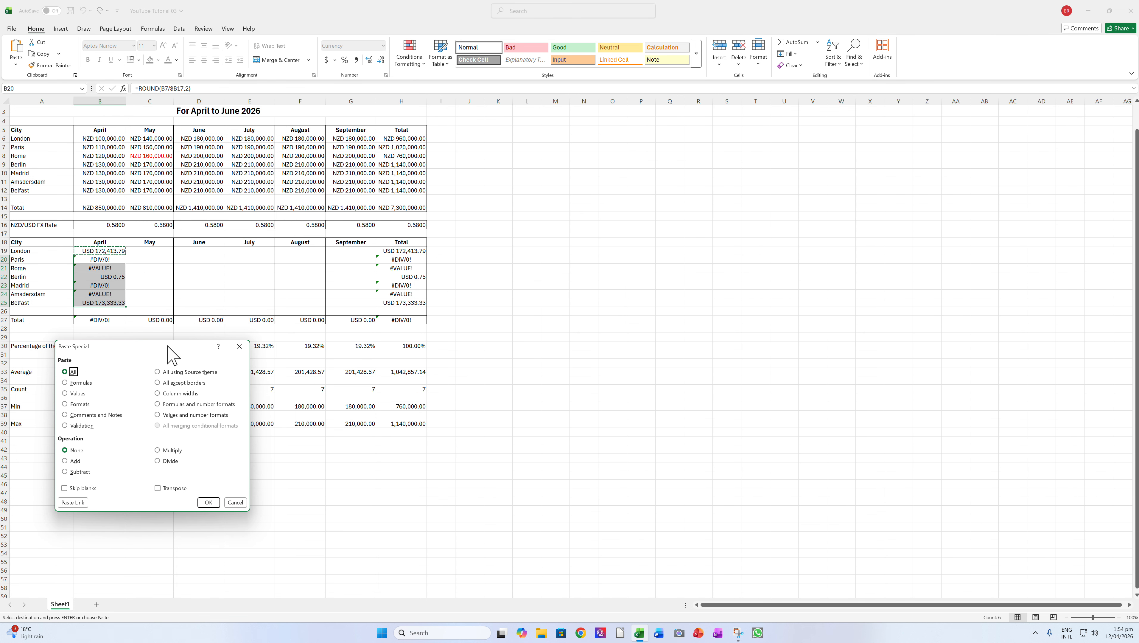
{"action": "left_click", "coordinate": [169, 383]}
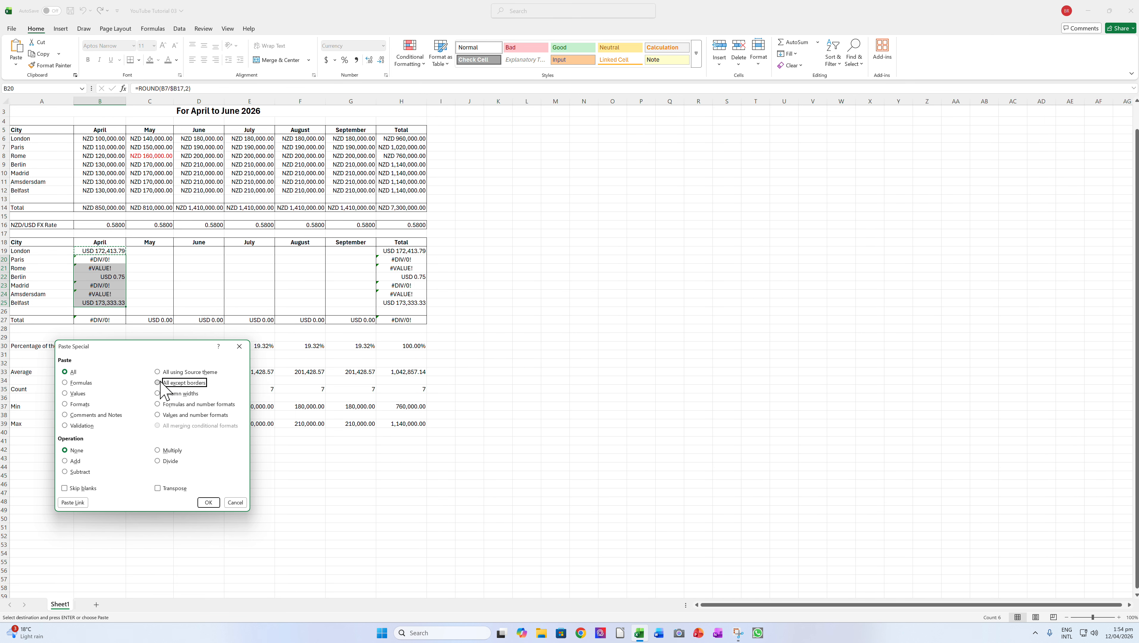
{"action": "left_click", "coordinate": [208, 502]}
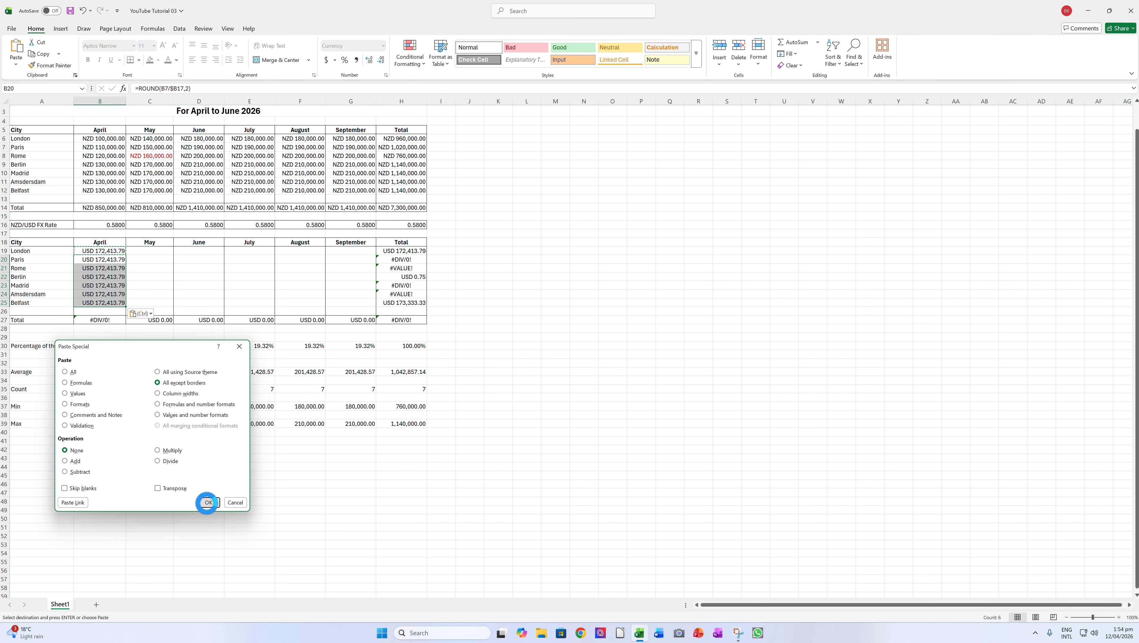
Step: Fill the April USD formulas in B19:B25 across to the September column, covering C19:G25
{"action": "left_click", "coordinate": [152, 264]}
{"action": "left_click_drag", "start_coordinate": [112, 251], "coordinate": [378, 291]}
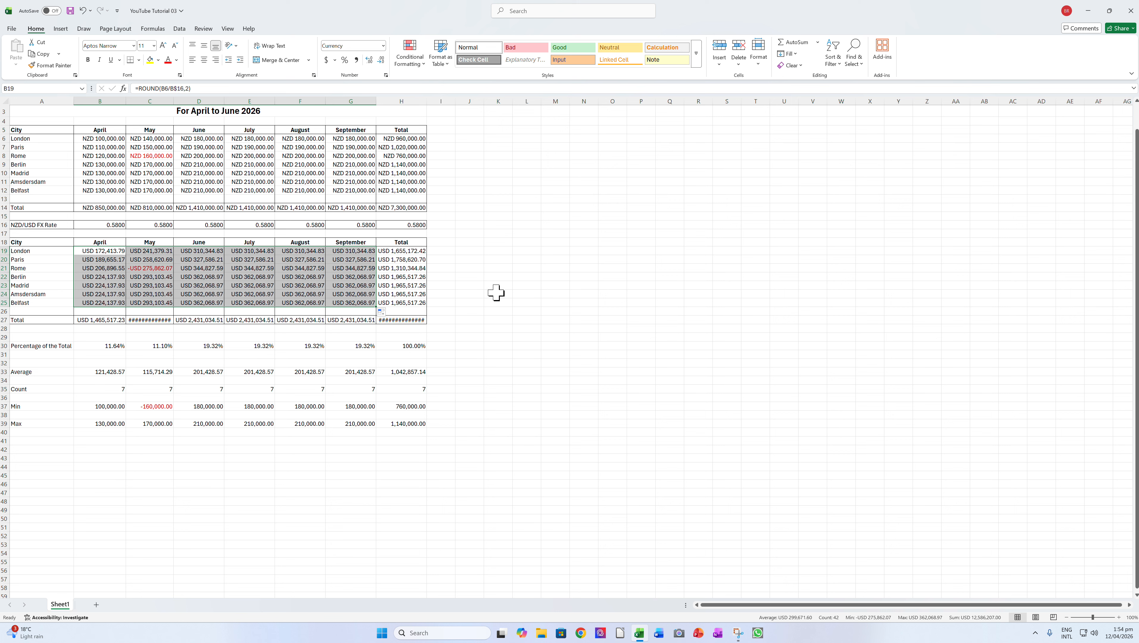
{"action": "left_click", "coordinate": [460, 329]}
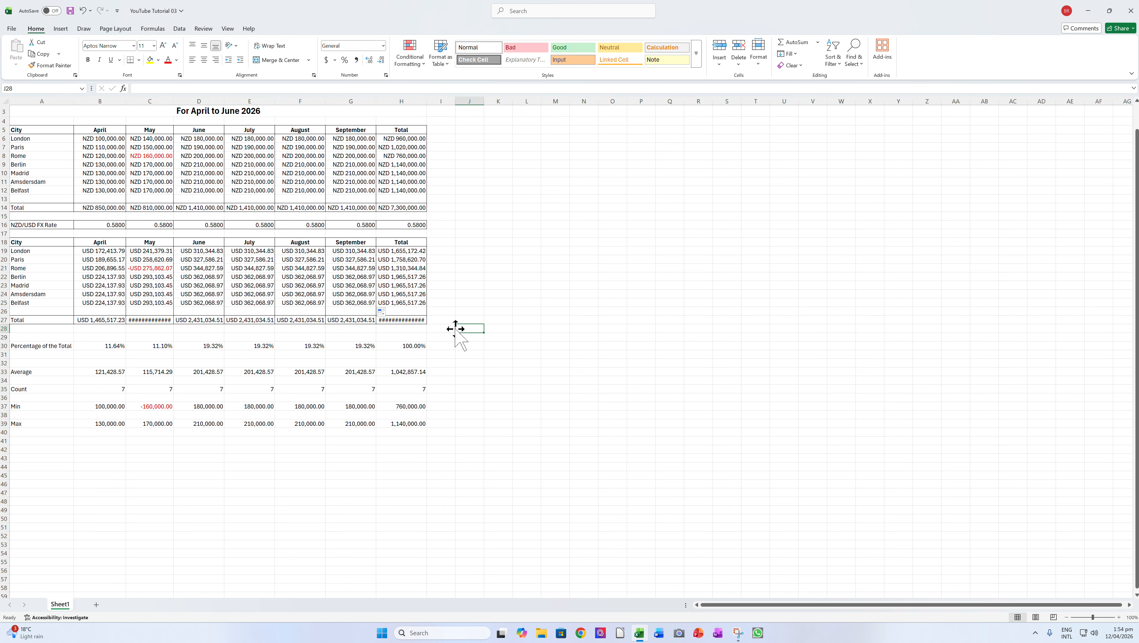
Step: Autofit the widths of columns H and C so their USD totals fit, and select B19
{"action": "left_click", "coordinate": [397, 320]}
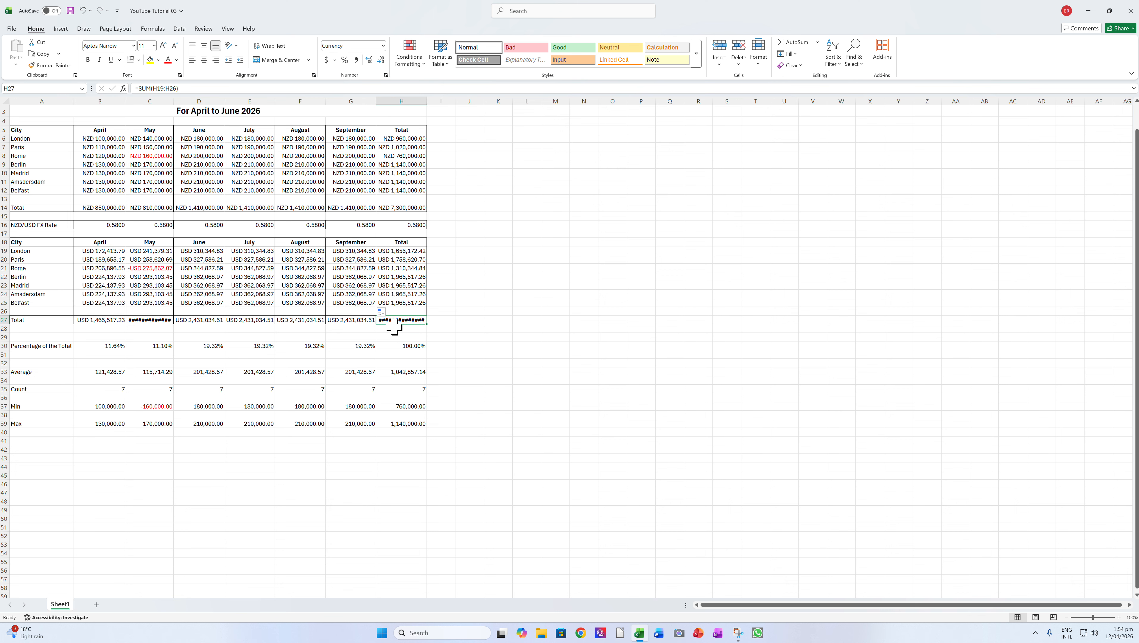
{"action": "left_click", "coordinate": [411, 94]}
{"action": "double_click", "coordinate": [426, 101]}
{"action": "left_click", "coordinate": [489, 180]}
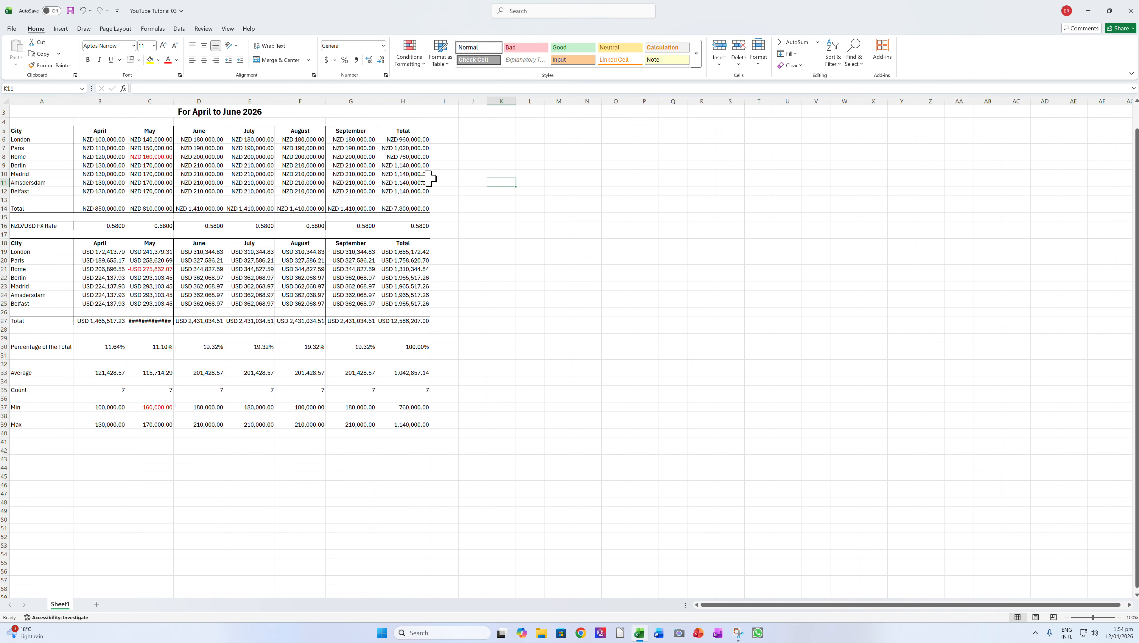
{"action": "double_click", "coordinate": [173, 101]}
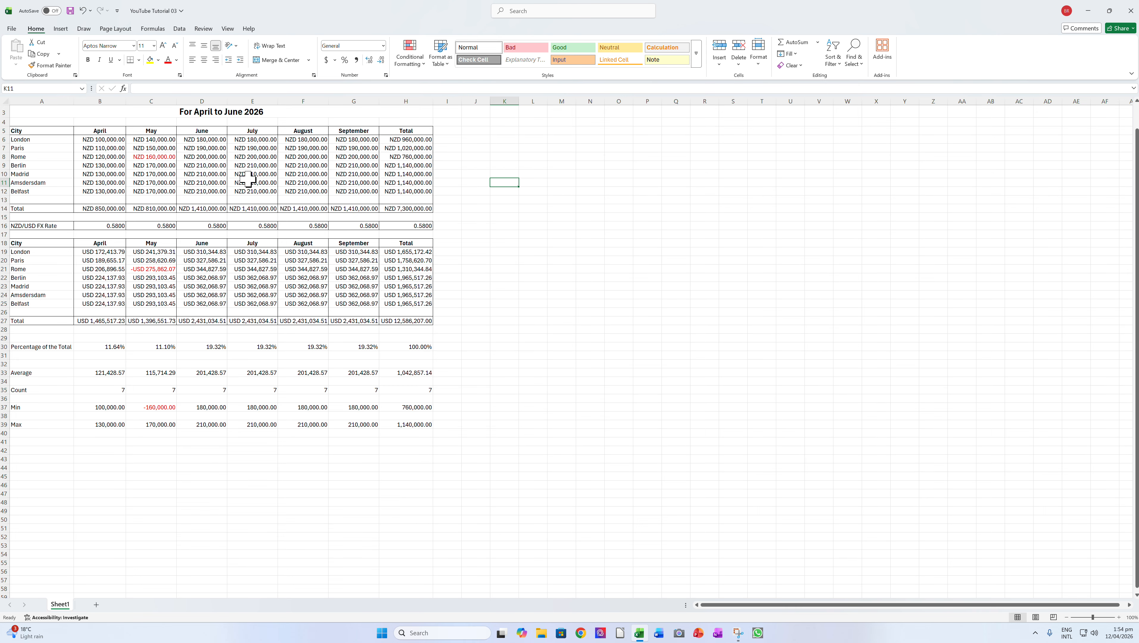
{"action": "left_click", "coordinate": [96, 252]}
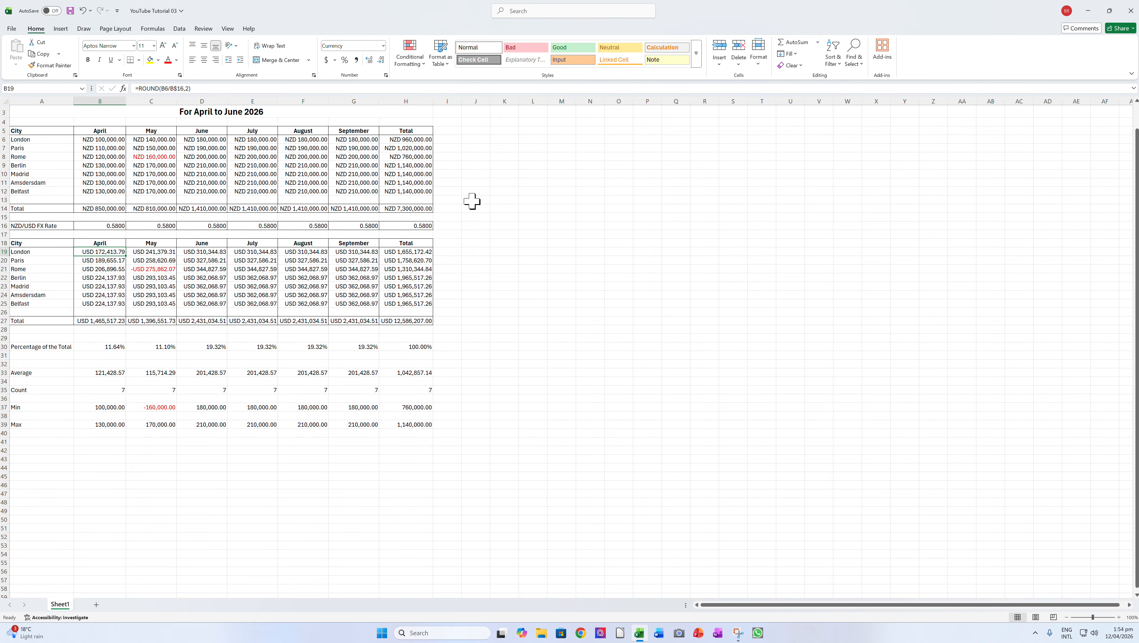
Step: Fill the monthly NZD sales figures in B6:G12 with a light yellow from the extended colour palette
{"action": "scroll", "coordinate": [472, 202], "scroll_direction": "up", "scroll_amount": 1}
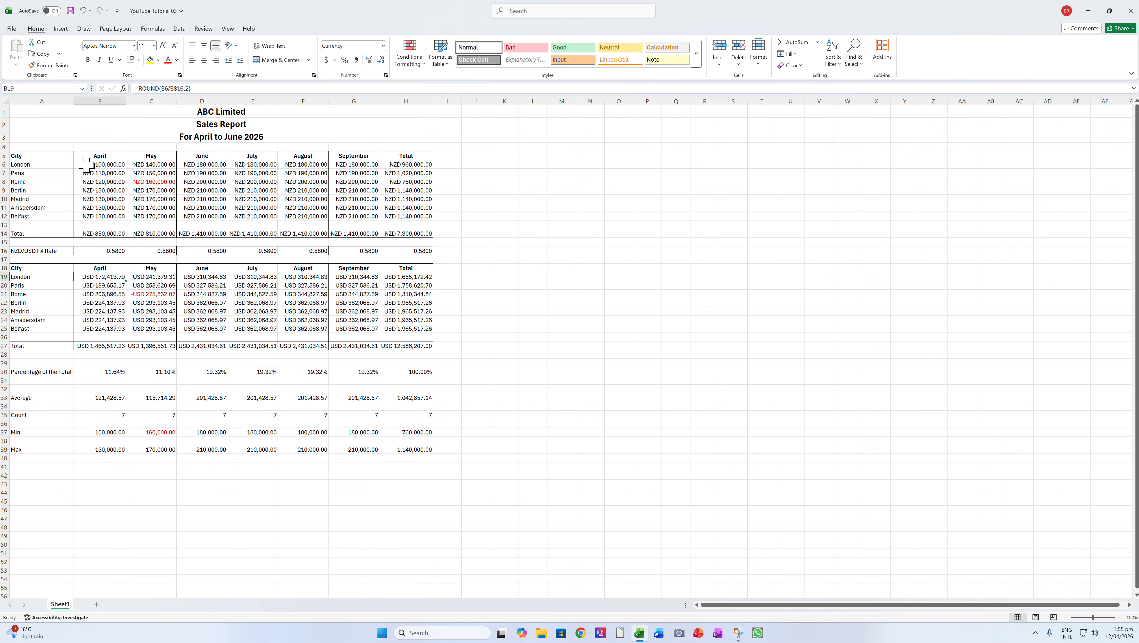
{"action": "left_click_drag", "start_coordinate": [88, 165], "coordinate": [348, 217]}
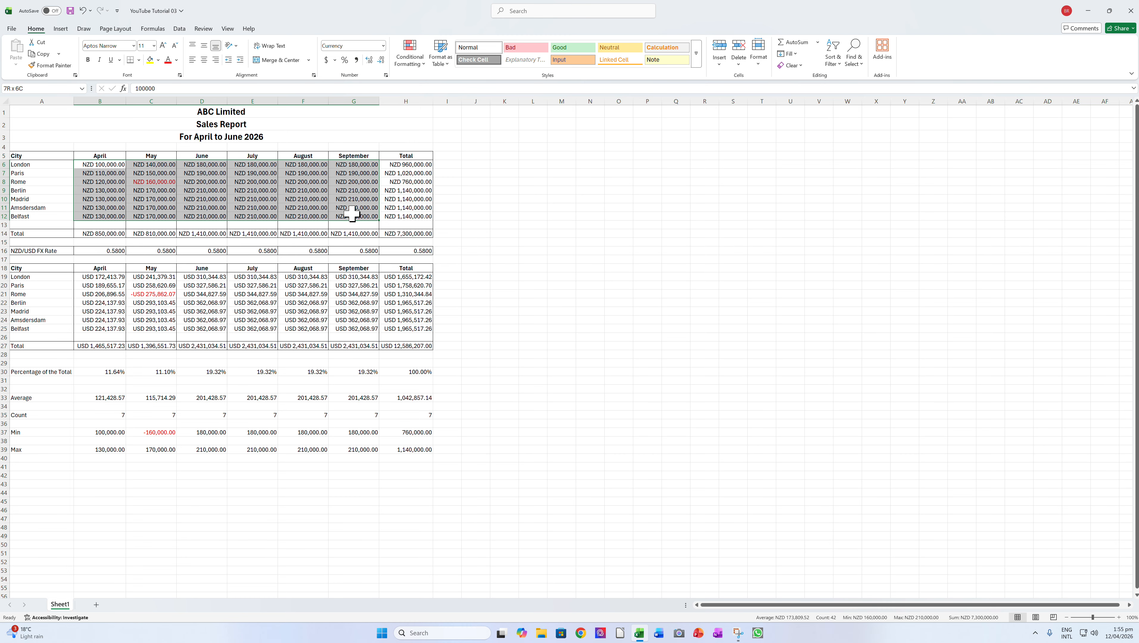
{"action": "left_click", "coordinate": [158, 61]}
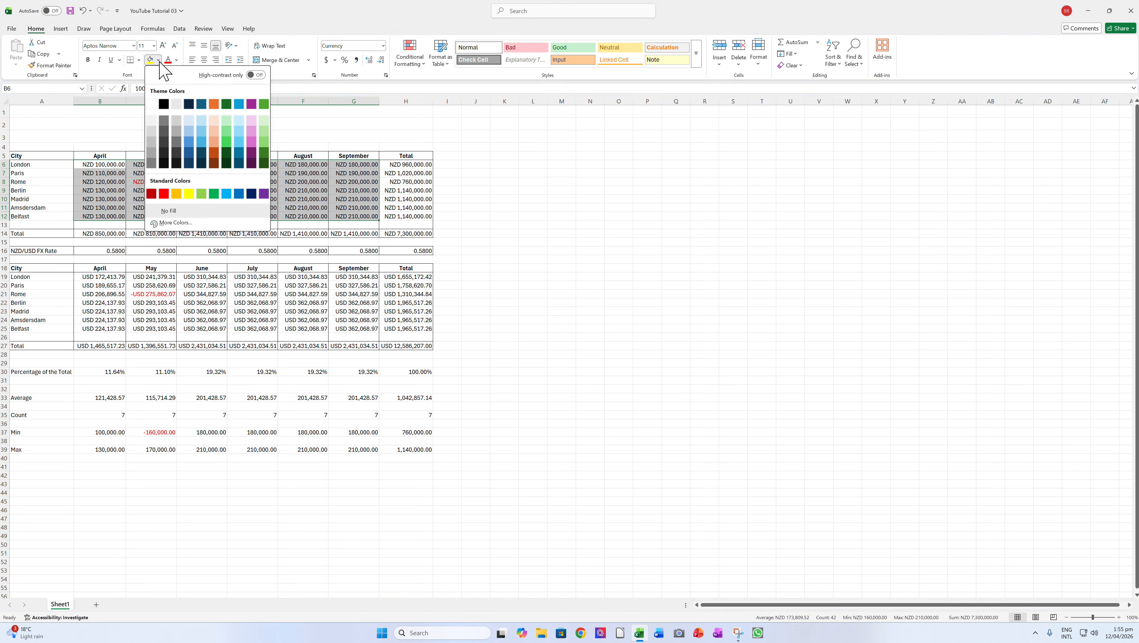
{"action": "left_click", "coordinate": [175, 223]}
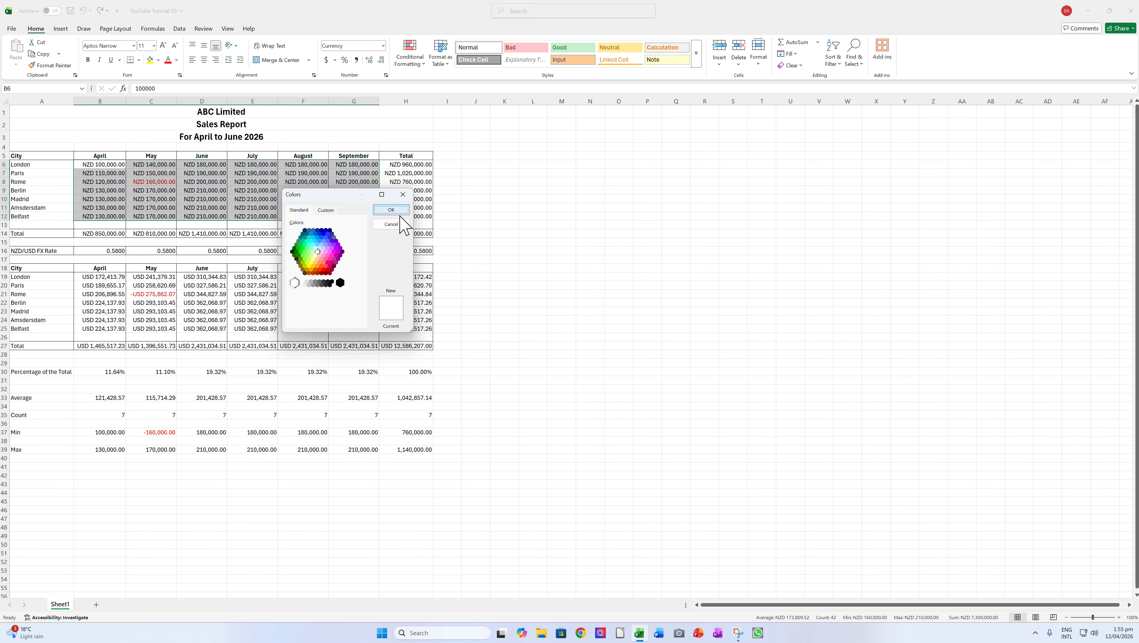
{"action": "left_click", "coordinate": [393, 209]}
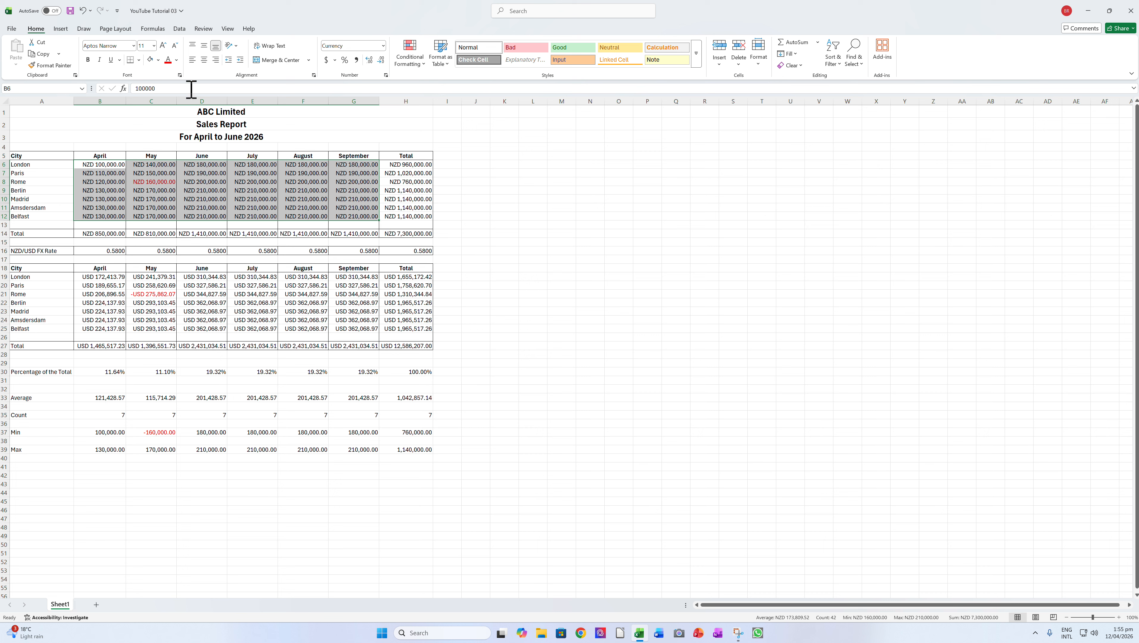
{"action": "left_click", "coordinate": [159, 61]}
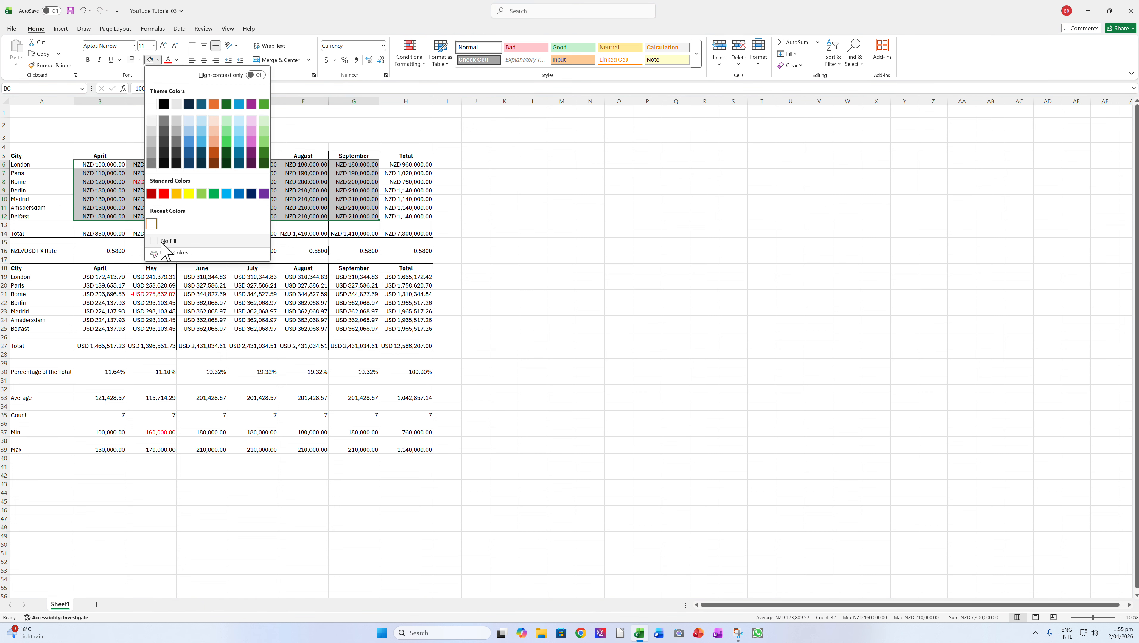
{"action": "left_click", "coordinate": [166, 253]}
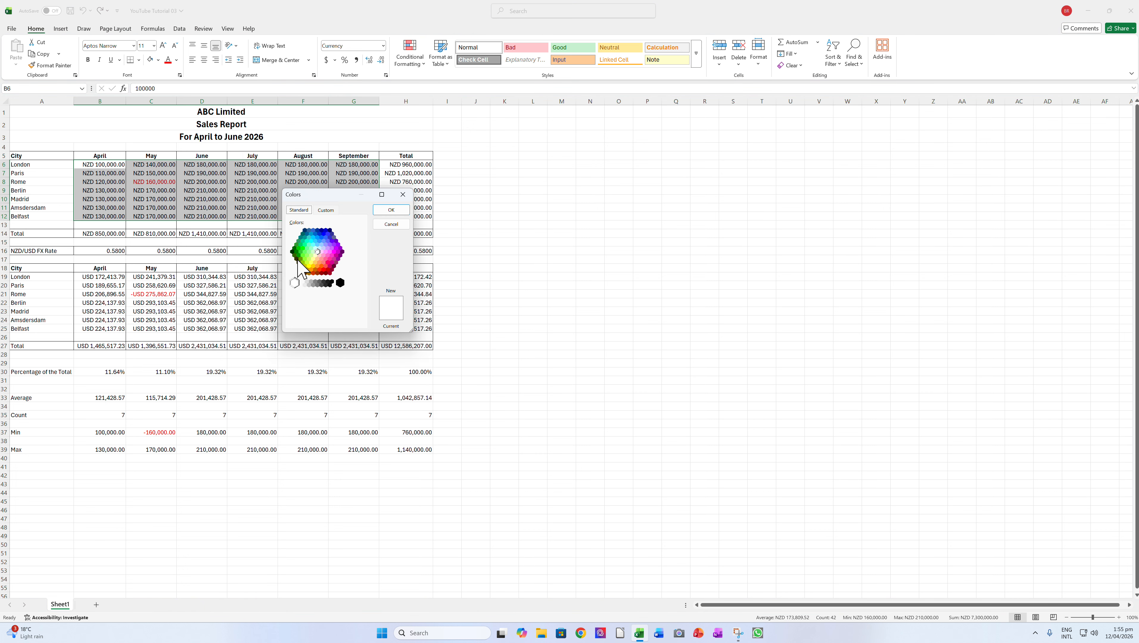
{"action": "left_click", "coordinate": [316, 255]}
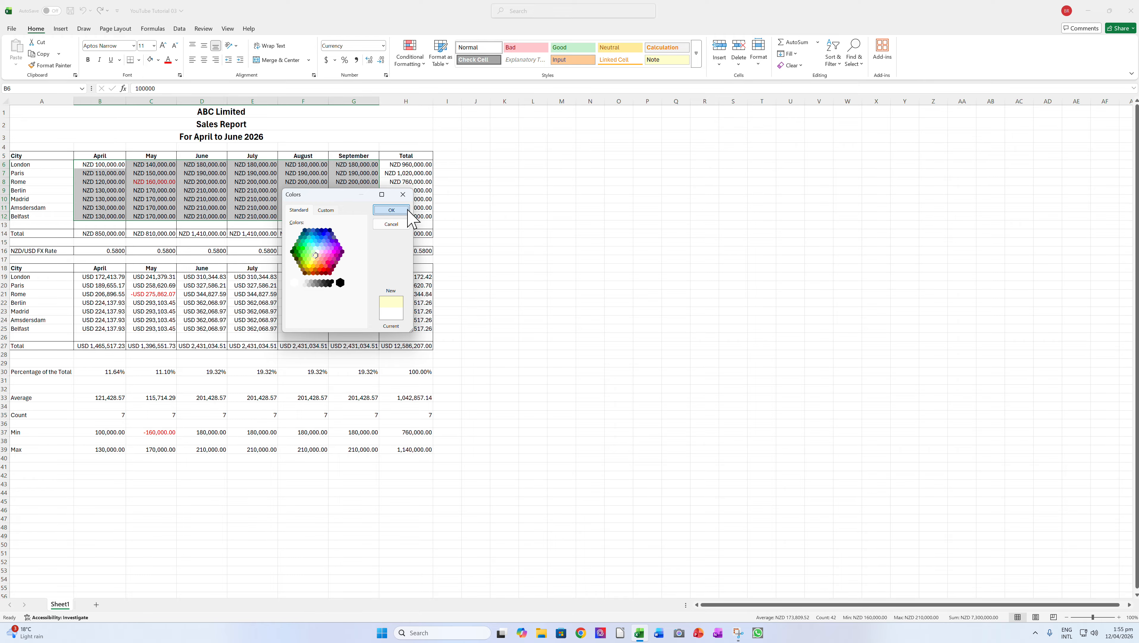
{"action": "left_click", "coordinate": [390, 210]}
{"action": "left_click", "coordinate": [538, 225]}
Step: Set the font colour of the NZD sales figures in B6:G12 to bright blue from the extended colour palette
{"action": "left_click", "coordinate": [99, 165]}
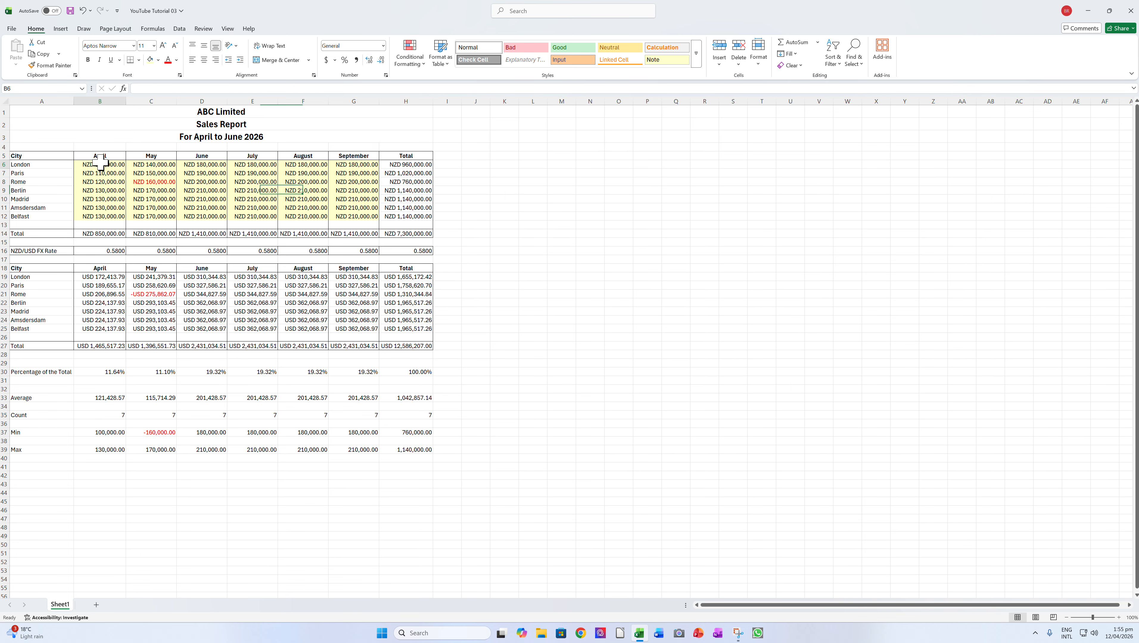
{"action": "left_click_drag", "start_coordinate": [100, 162], "coordinate": [348, 213]}
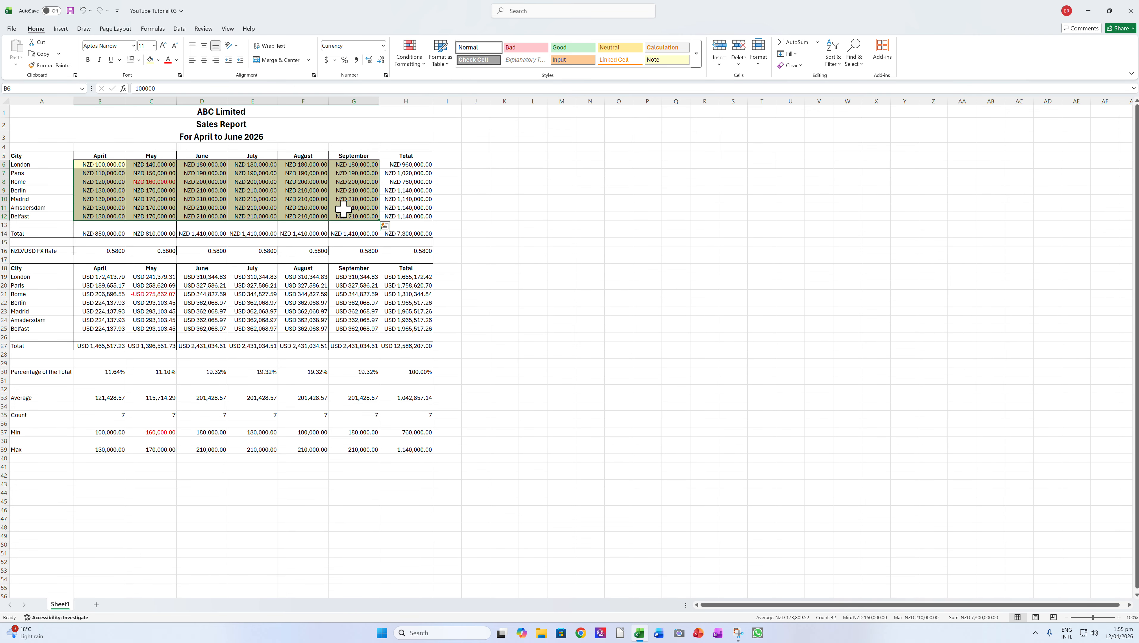
{"action": "left_click", "coordinate": [177, 60]}
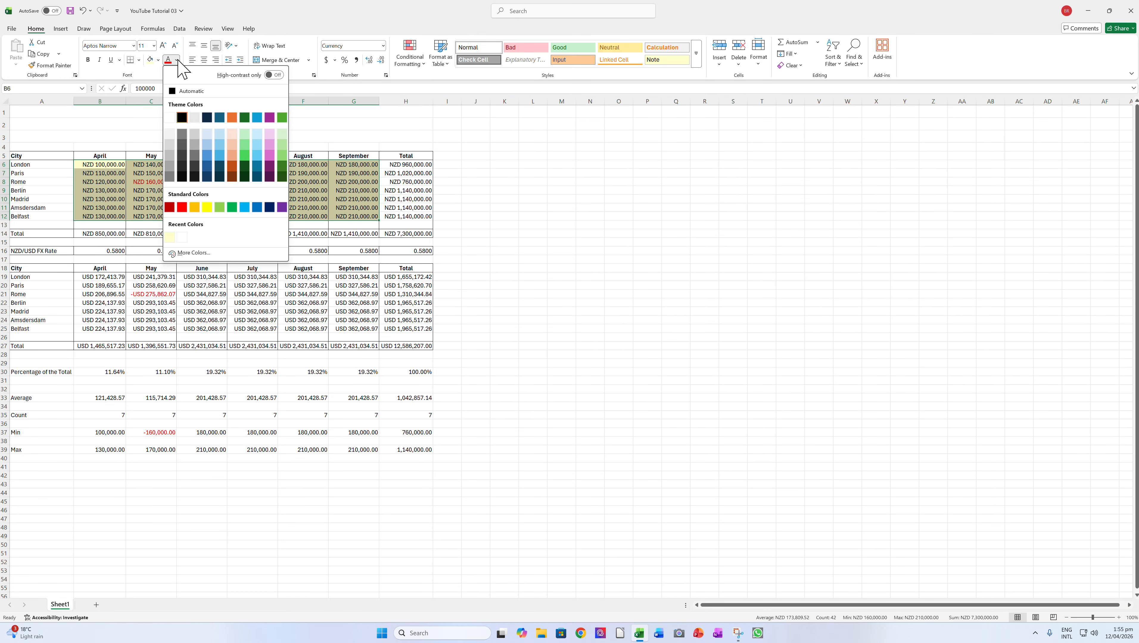
{"action": "left_click", "coordinate": [193, 253]}
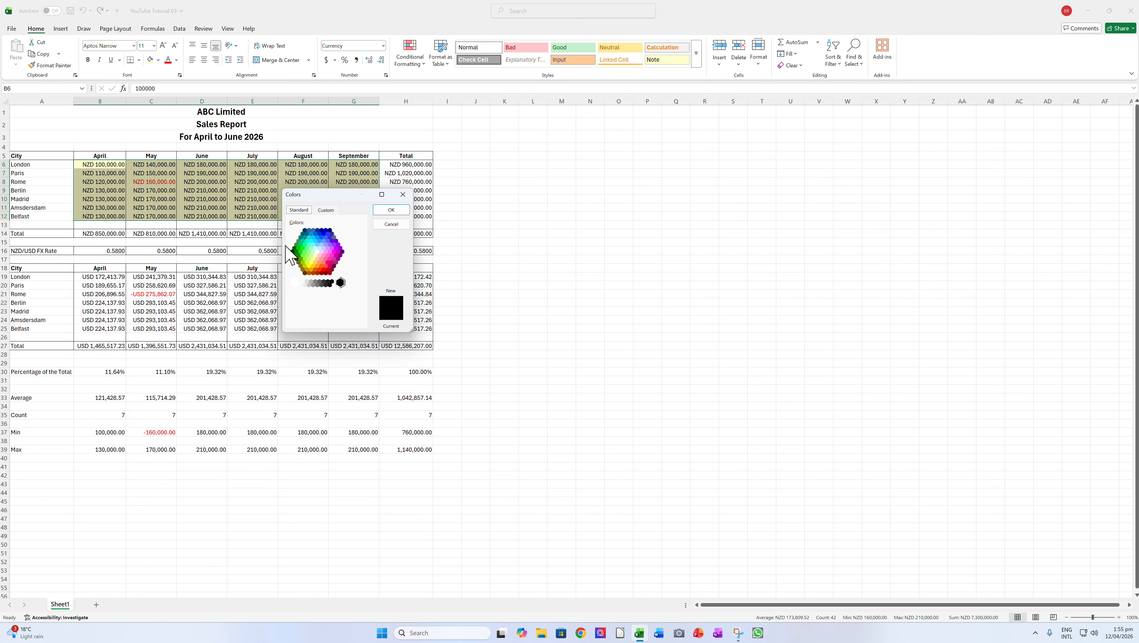
{"action": "left_click", "coordinate": [323, 234]}
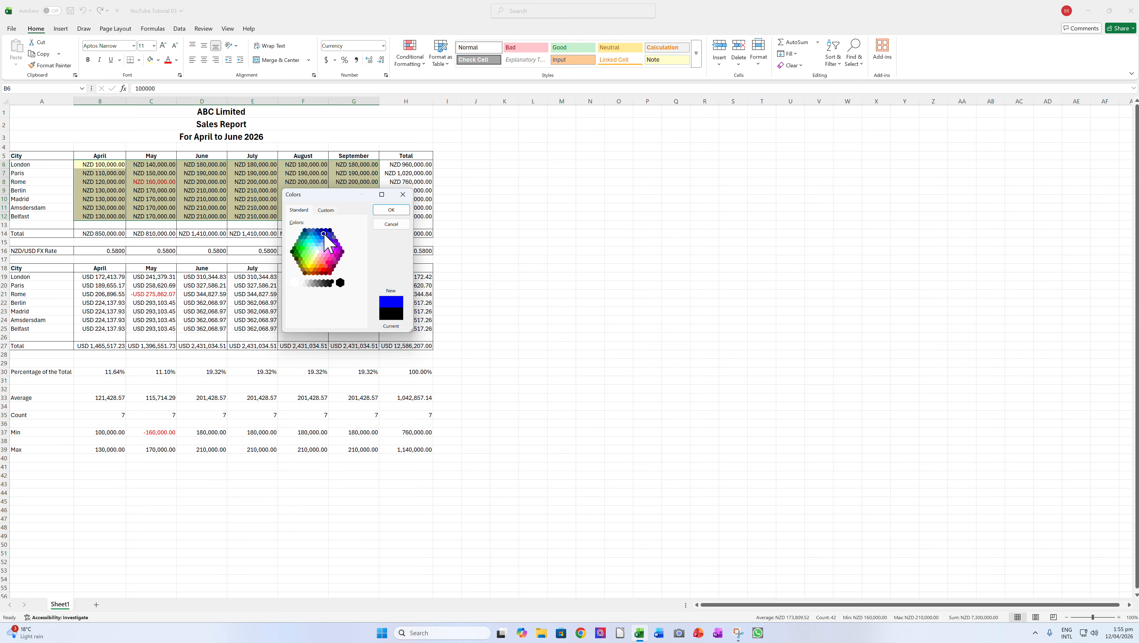
{"action": "left_click", "coordinate": [390, 210]}
{"action": "left_click", "coordinate": [439, 228]}
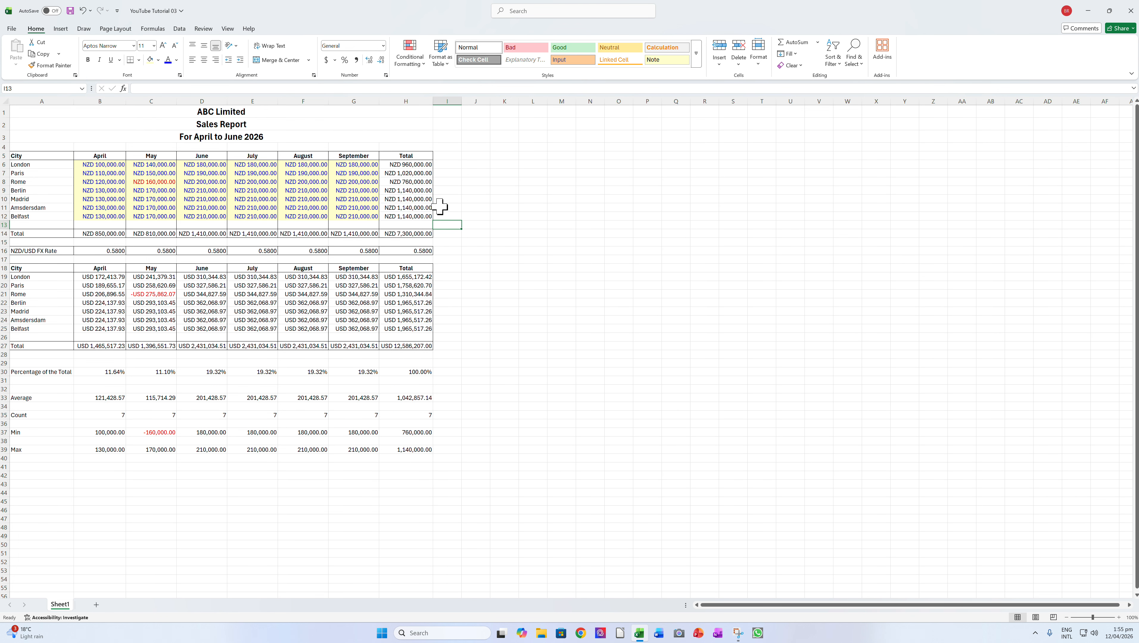
Step: Format the April FX rate in B16 as an input cell with the same light yellow fill and blue font
{"action": "left_click", "coordinate": [102, 249]}
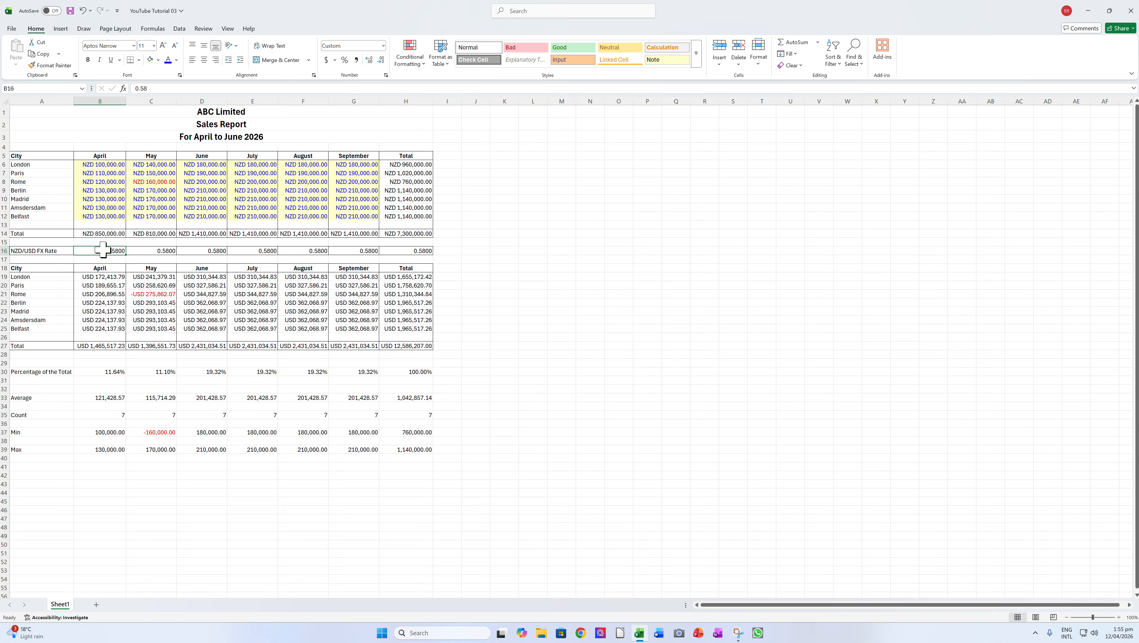
{"action": "left_click", "coordinate": [169, 61]}
{"action": "left_click", "coordinate": [550, 251]}
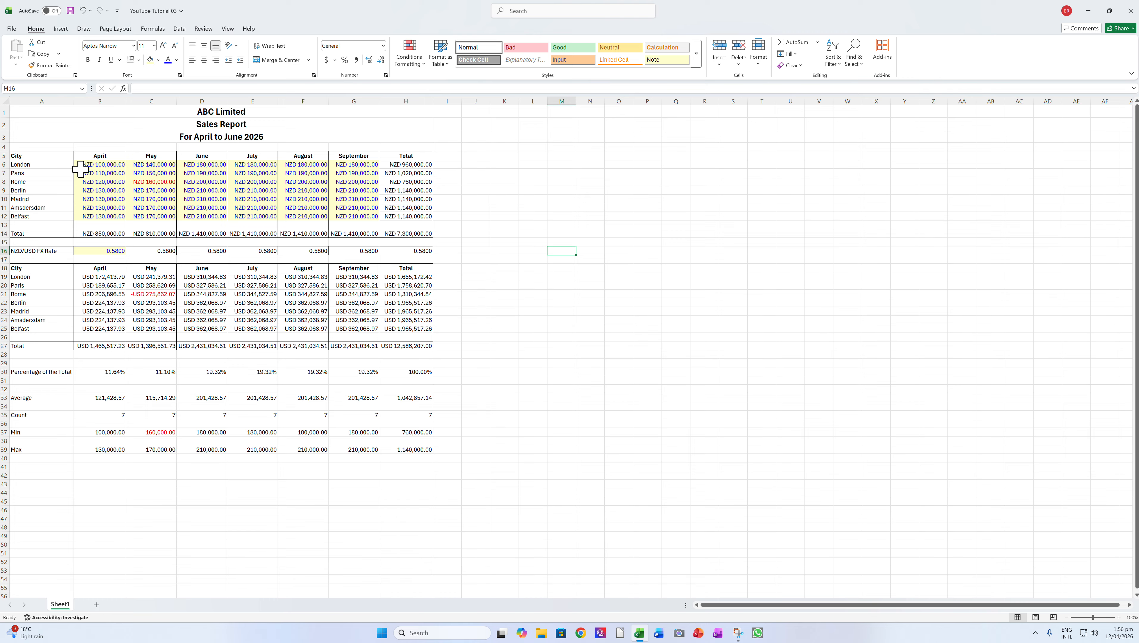
Step: Examine the total formulas in H6:H12 and B14:H14 and compare them with the typed-in sales figure in B6
{"action": "left_click_drag", "start_coordinate": [407, 163], "coordinate": [414, 215]}
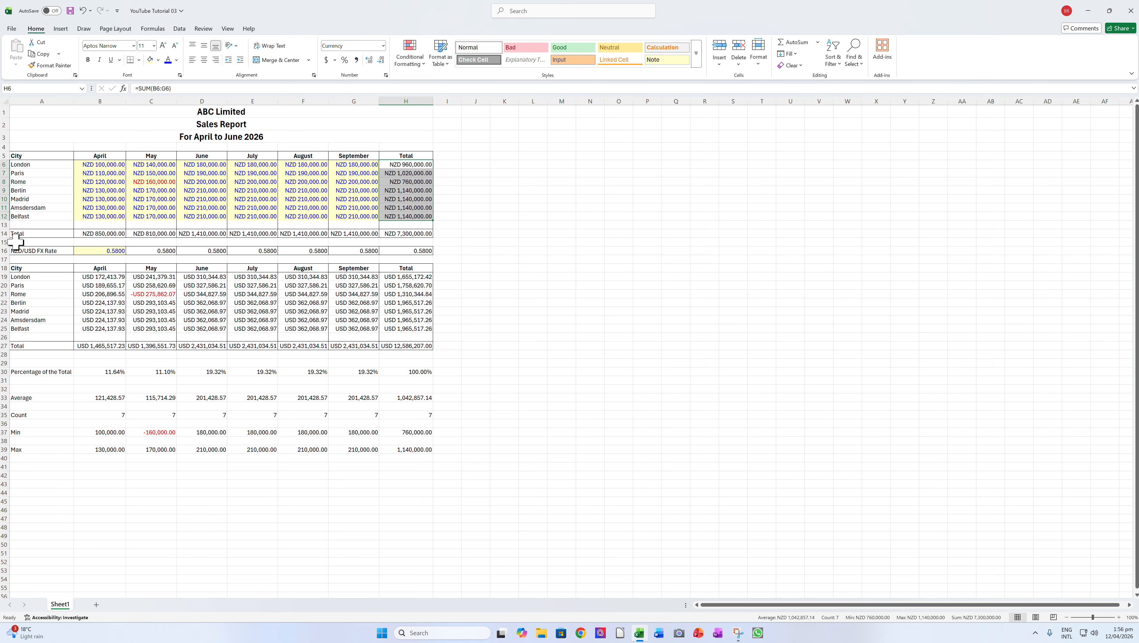
{"action": "left_click_drag", "start_coordinate": [82, 234], "coordinate": [402, 233]}
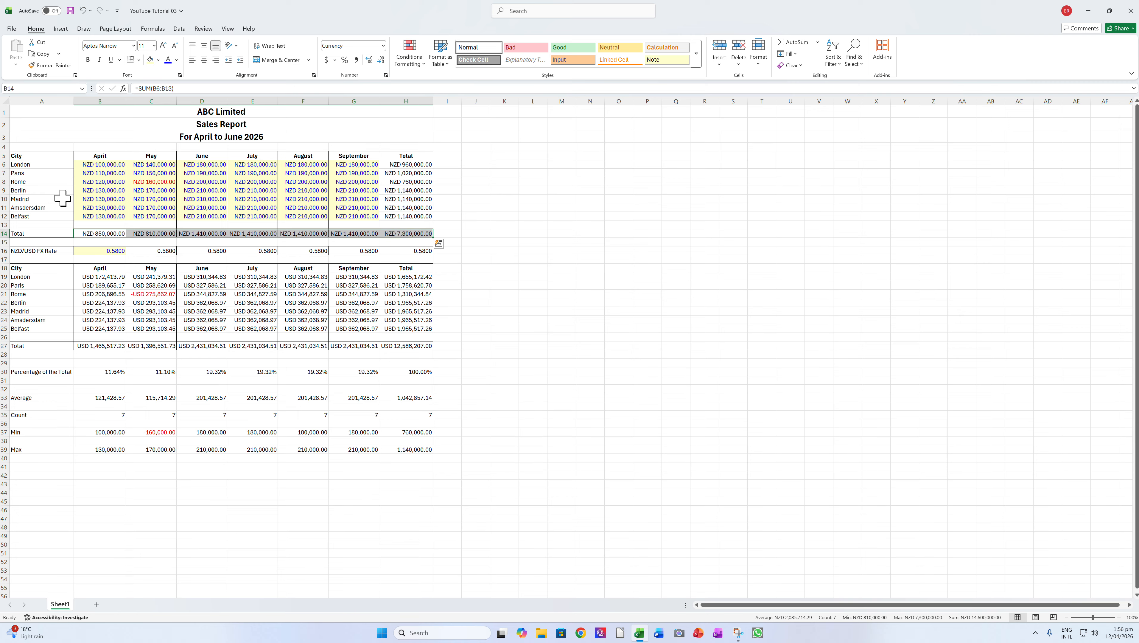
{"action": "left_click", "coordinate": [93, 164]}
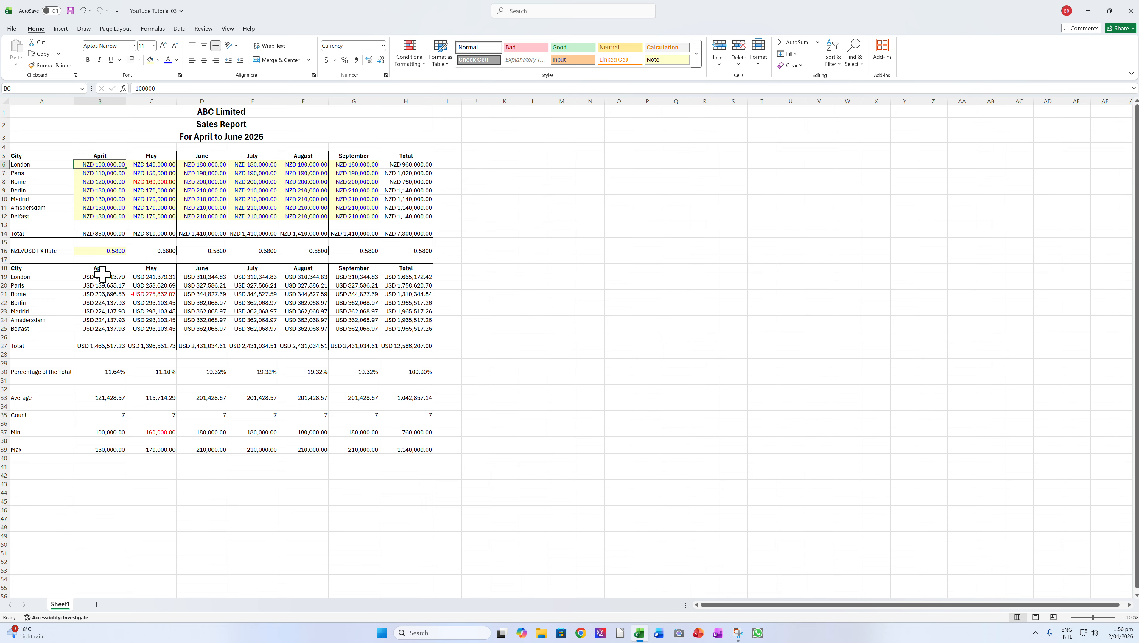
Step: Set the April NZD/USD FX rate in B16 to 0.57
{"action": "left_click", "coordinate": [93, 250]}
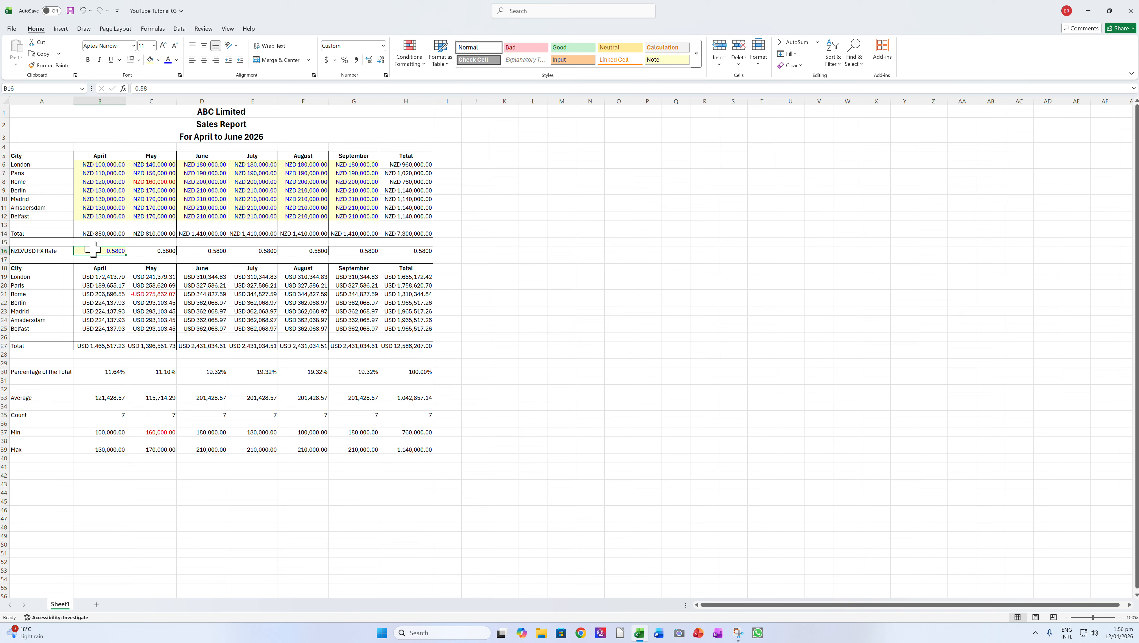
{"action": "type", "text": "0.57"}
{"action": "key", "text": "Return"}
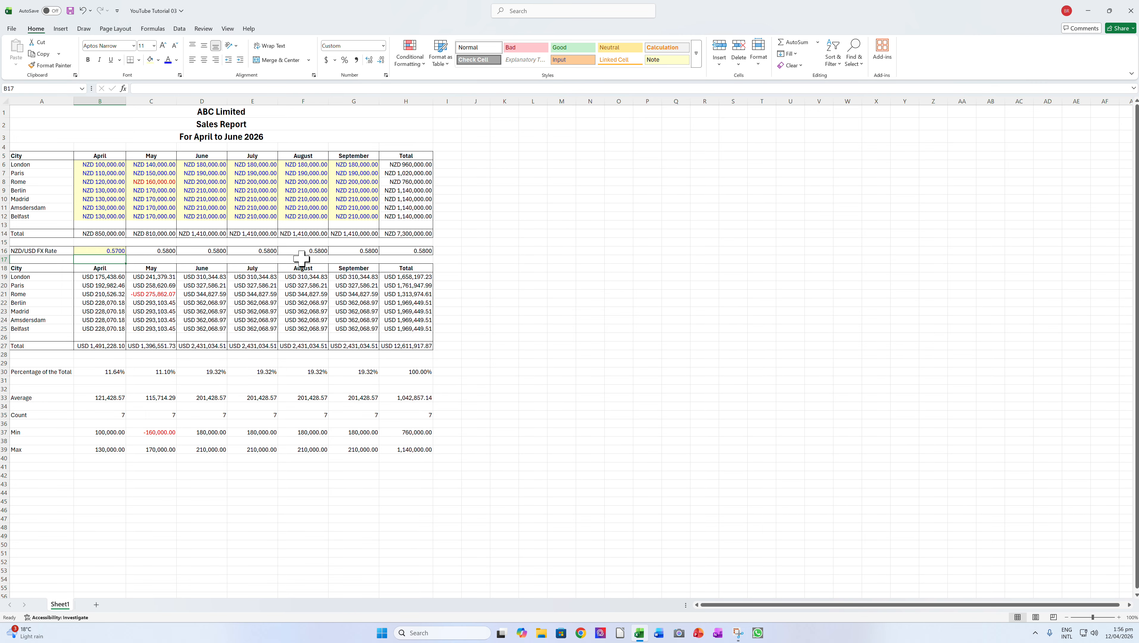
Step: Check the contents of the FX rate cells from C16 through G16
{"action": "left_click", "coordinate": [172, 250]}
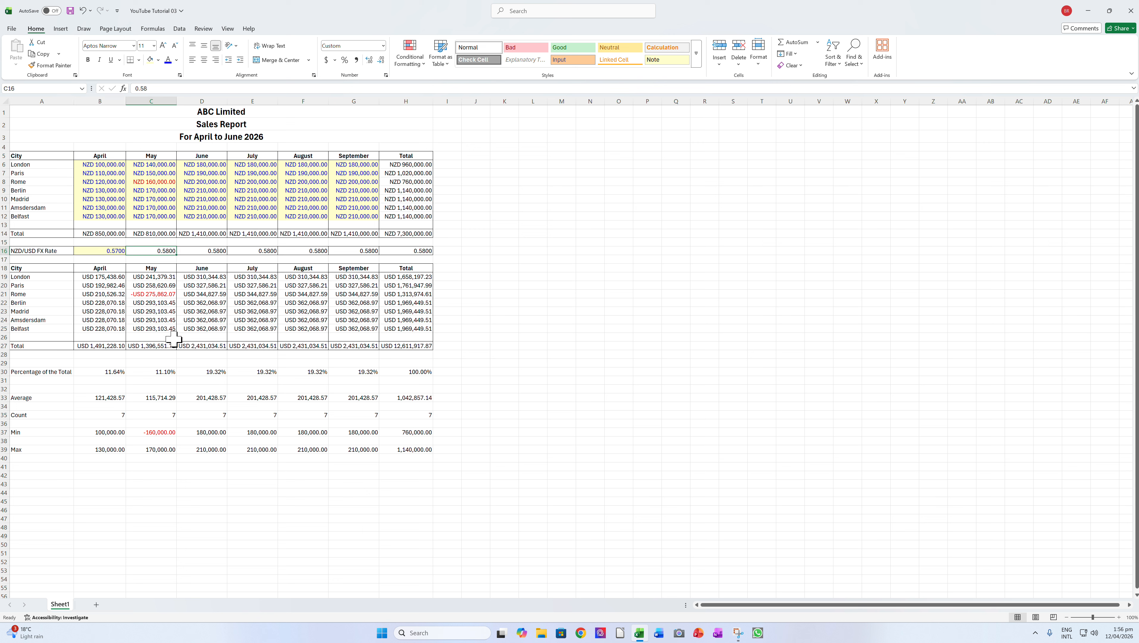
{"action": "key", "text": "Right"}
{"action": "key", "text": "Right"}
{"action": "key", "text": "Right"}
{"action": "key", "text": "Right"}
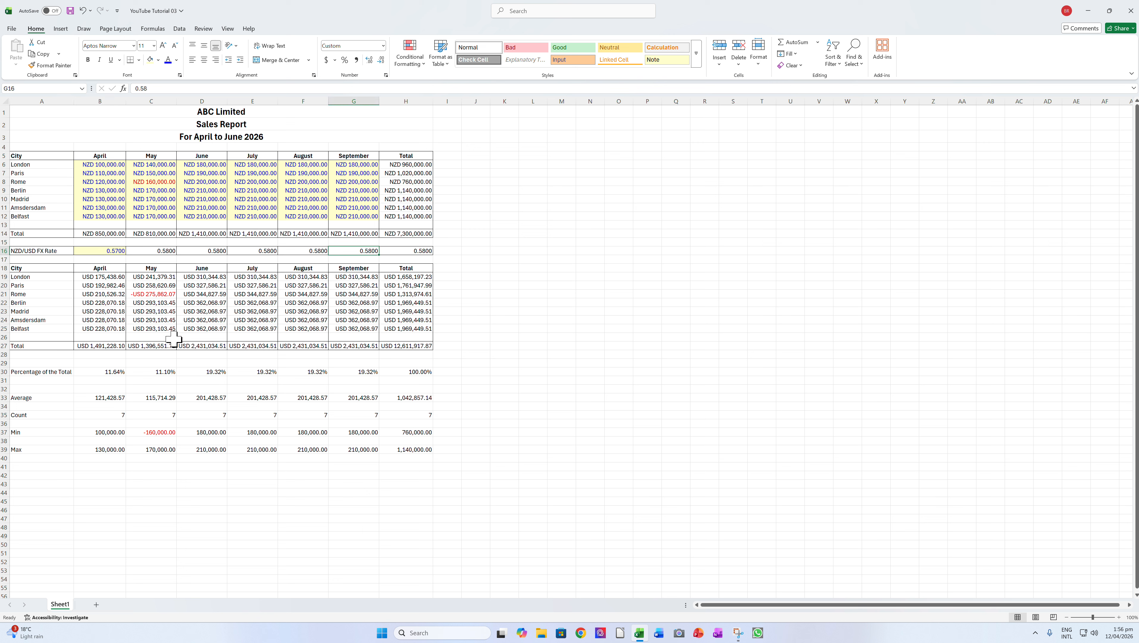
Step: Undo the last change to the April NZD/USD FX rate in B16
{"action": "key", "text": "Left"}
{"action": "key", "text": "Left"}
{"action": "key", "text": "Left"}
{"action": "key", "text": "Left"}
{"action": "key", "text": "Left"}
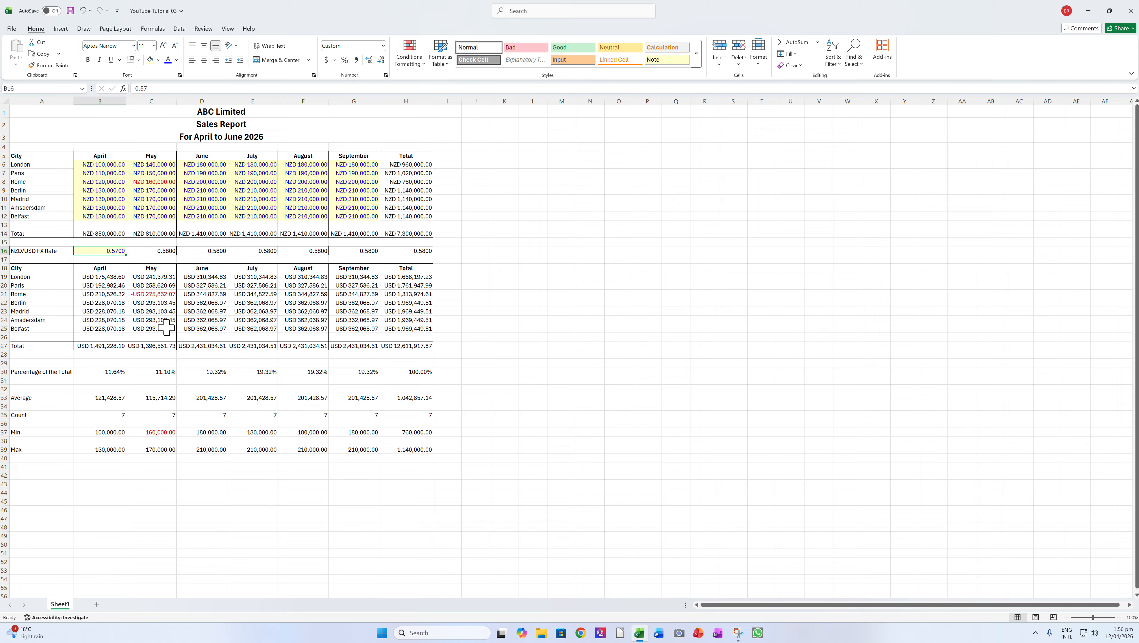
{"action": "left_click", "coordinate": [83, 10]}
Step: Link the May FX rate in C16 to the April rate with =B16 and fill the formula across through G16
{"action": "left_click", "coordinate": [152, 252]}
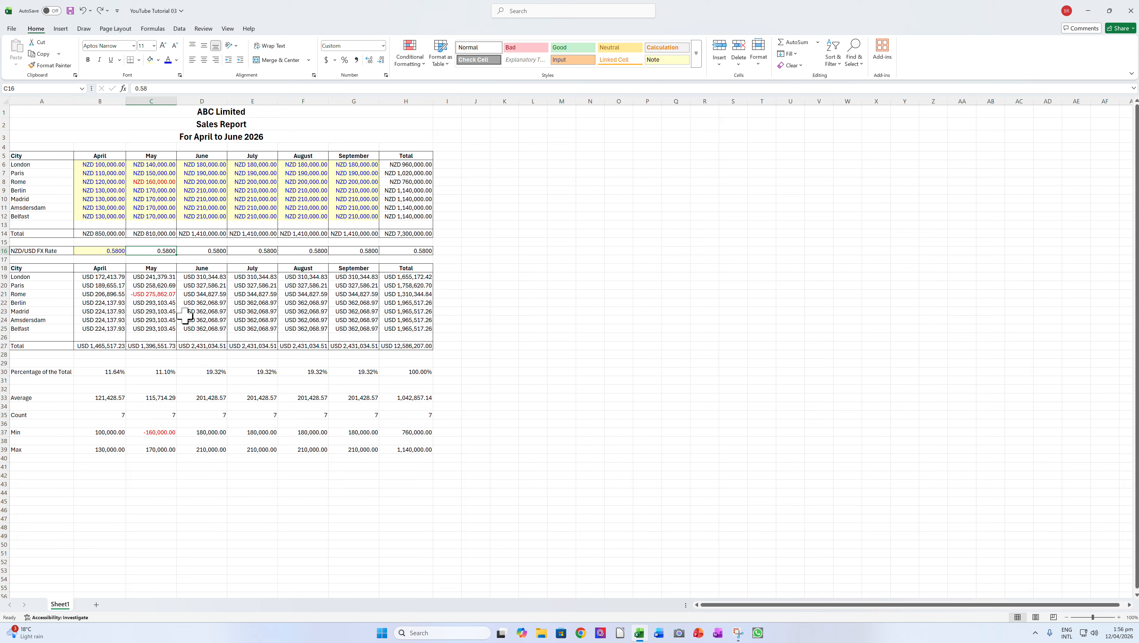
{"action": "type", "text": "="}
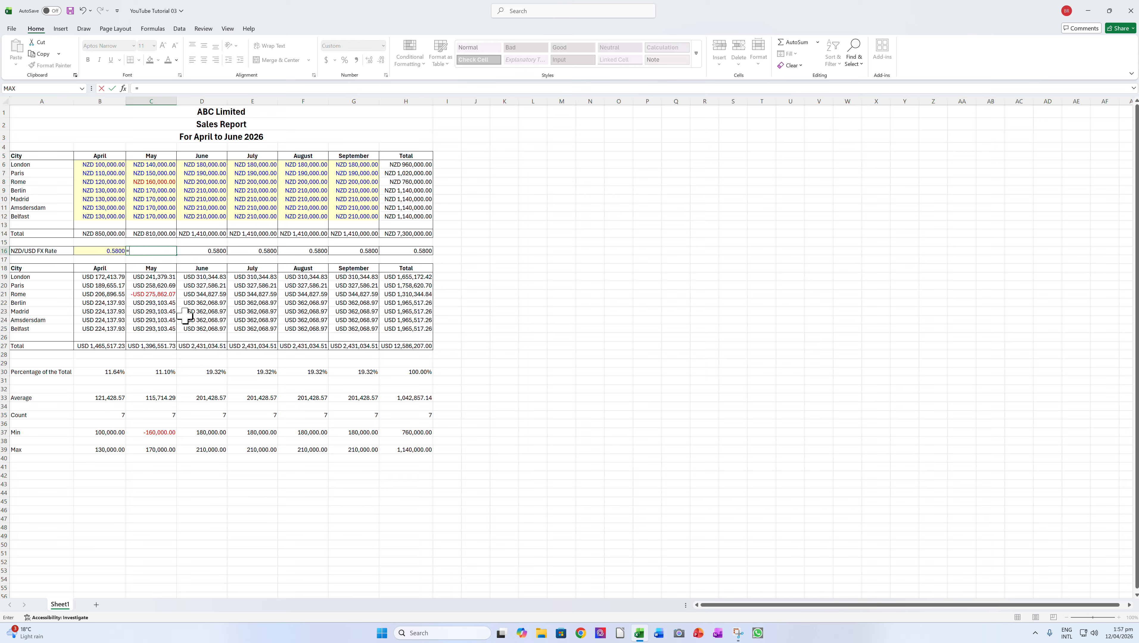
{"action": "key", "text": "Left"}
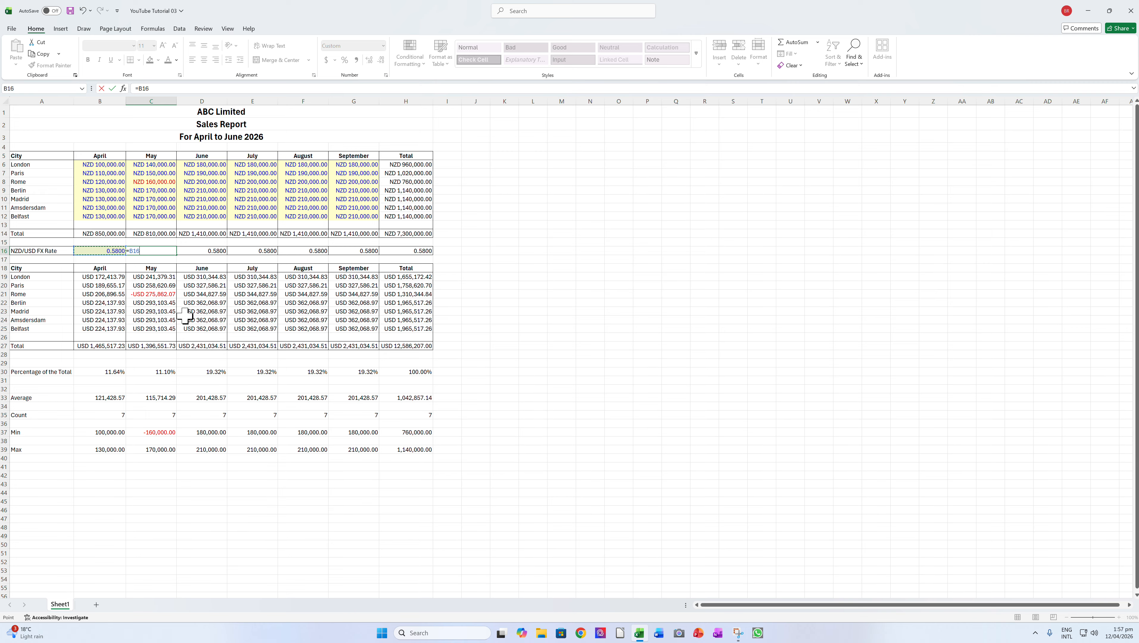
{"action": "key", "text": "Return"}
{"action": "left_click", "coordinate": [151, 251]}
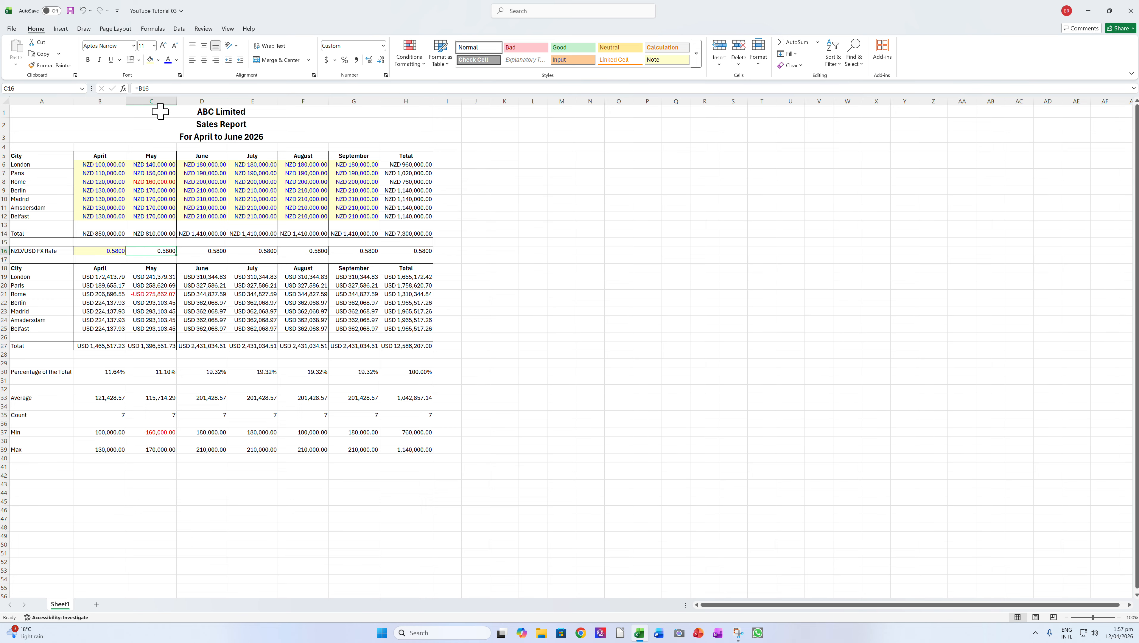
{"action": "left_click", "coordinate": [141, 89]}
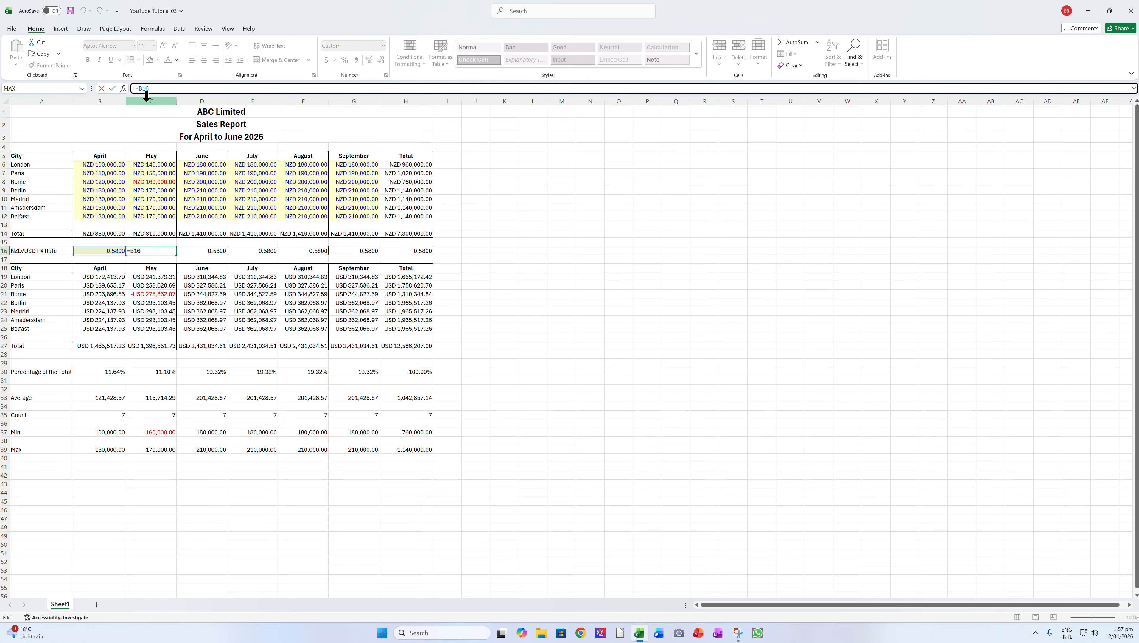
{"action": "key", "text": "Escape"}
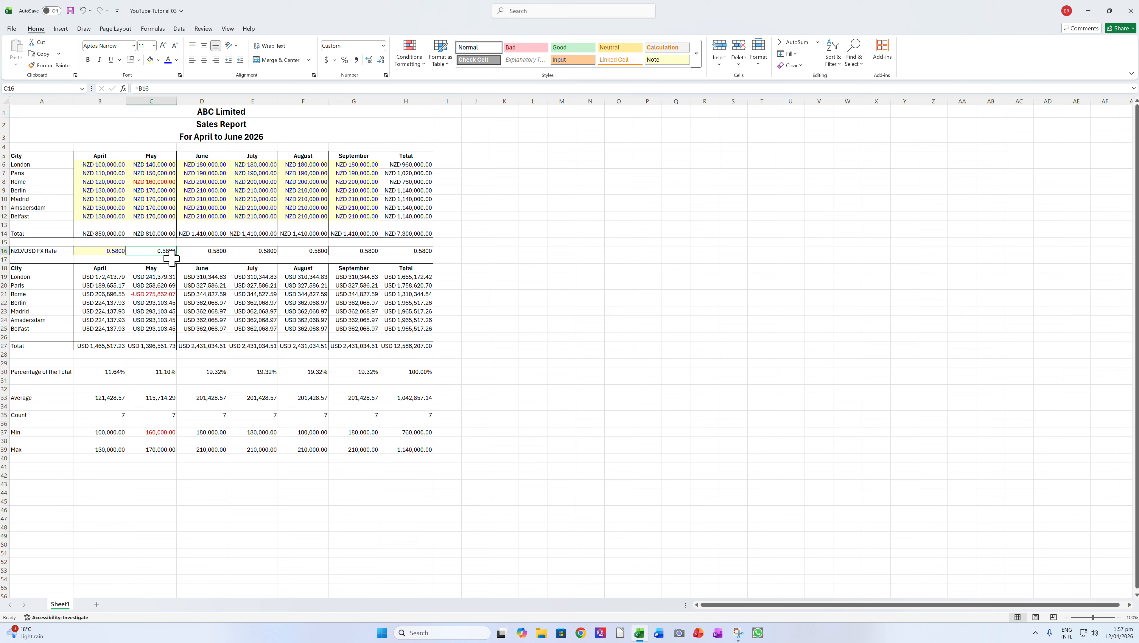
{"action": "left_click_drag", "start_coordinate": [176, 254], "coordinate": [374, 249]}
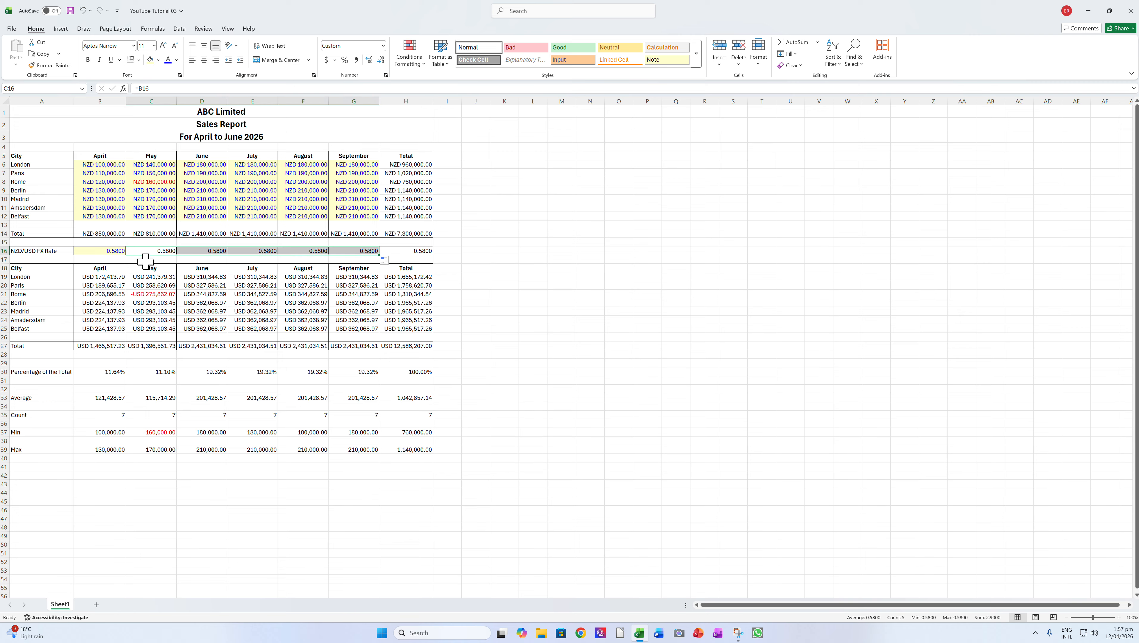
{"action": "left_click", "coordinate": [156, 249]}
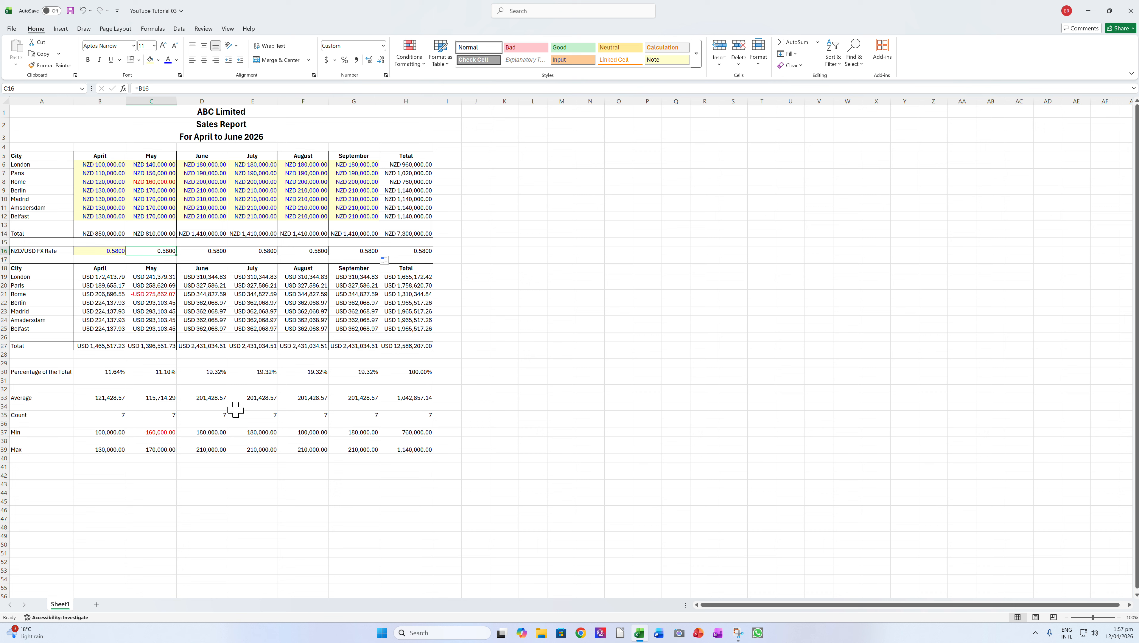
Step: Re-enter the May FX rate in C16 as a link to the April rate and make the reference absolute, =$B$16
{"action": "type", "text": "="}
{"action": "key", "text": "Left"}
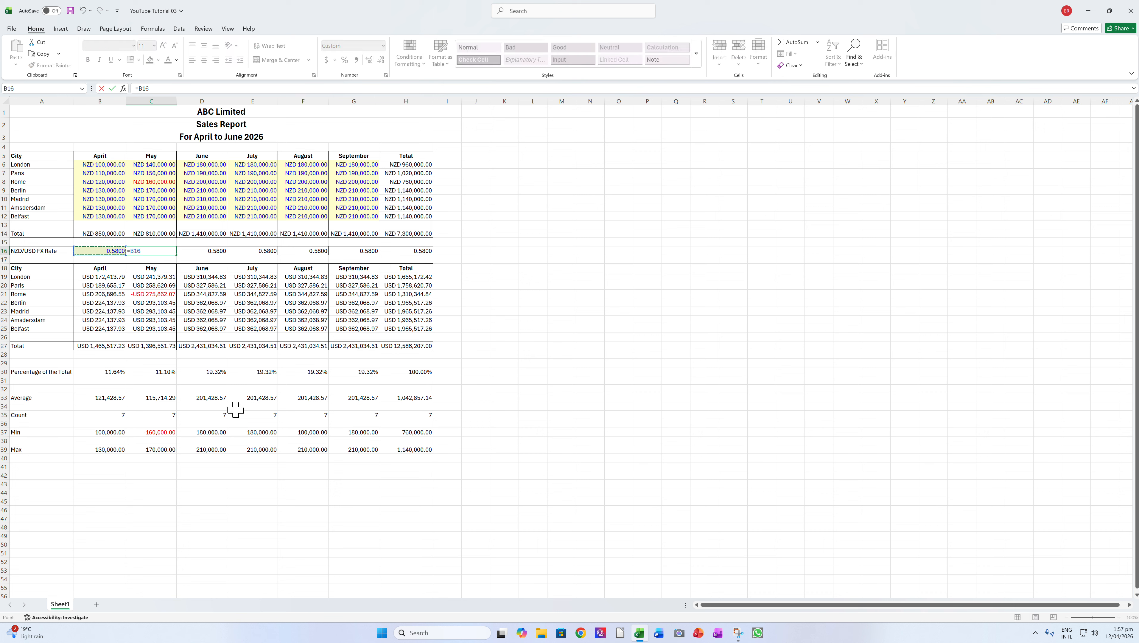
{"action": "key", "text": "Return"}
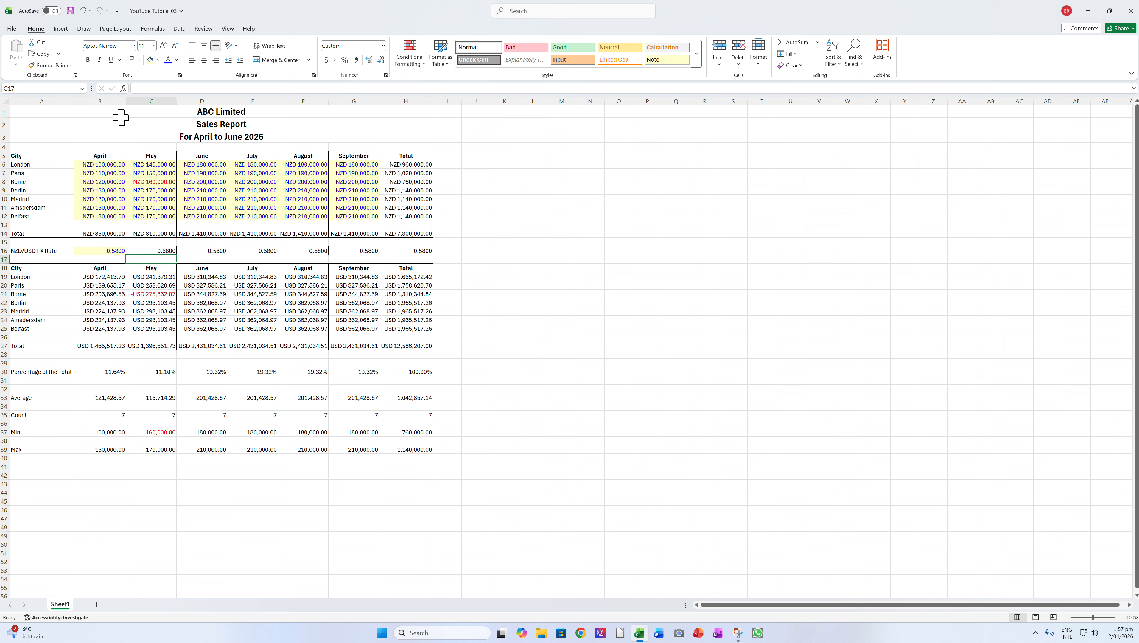
{"action": "key", "text": "Up"}
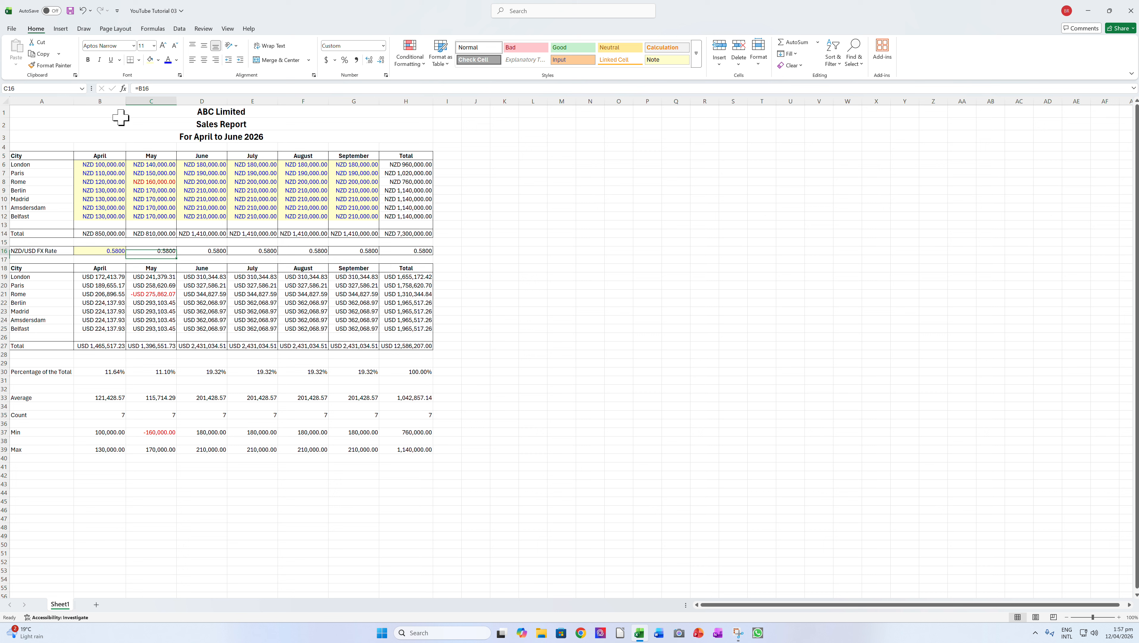
{"action": "left_click", "coordinate": [142, 89]}
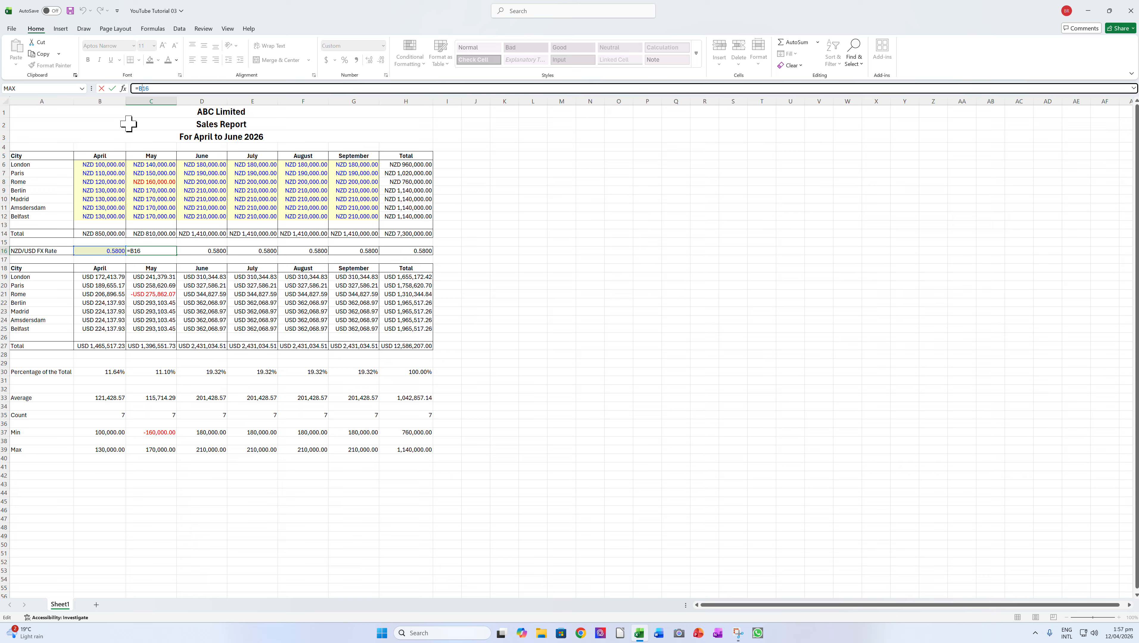
{"action": "type", "text": "$B$"}
{"action": "key", "text": "Return"}
Step: Fill the absolute-reference formula from C16 across the June to September FX rates through G16
{"action": "left_click", "coordinate": [164, 250]}
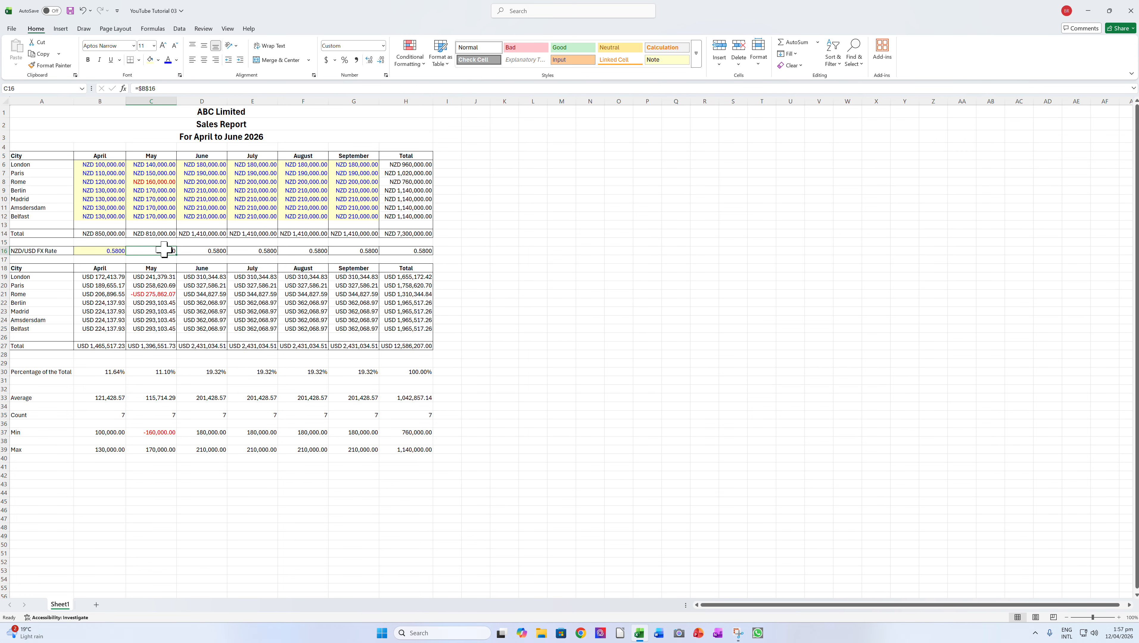
{"action": "left_click_drag", "start_coordinate": [176, 255], "coordinate": [381, 261]}
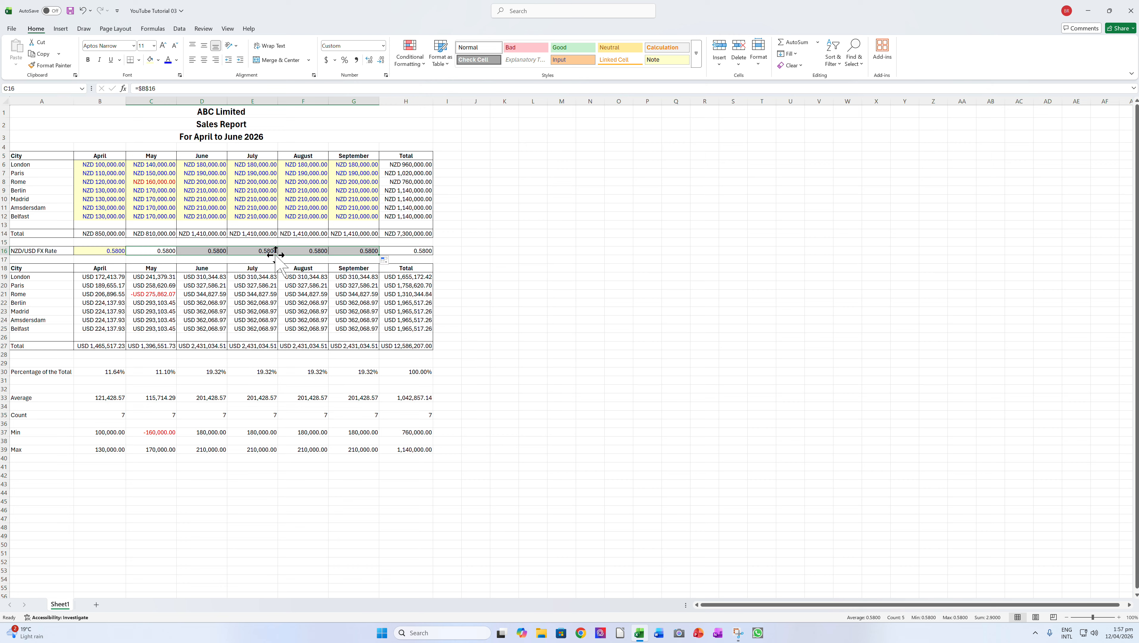
{"action": "left_click", "coordinate": [149, 250]}
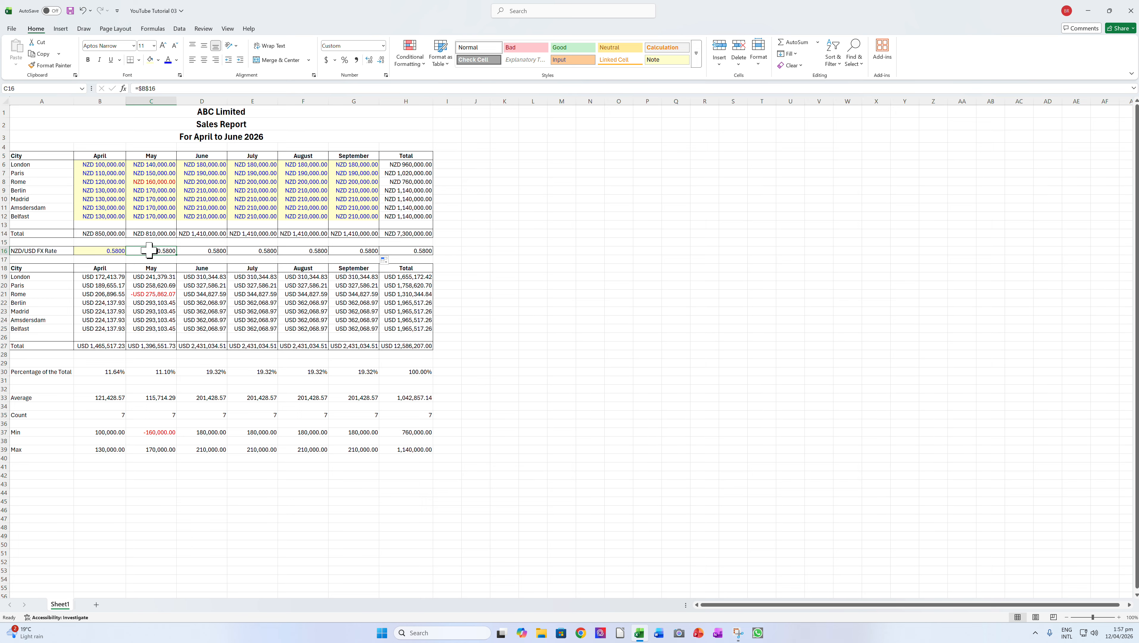
Step: Set the April NZD/USD FX rate in B16 to 0.57 to test the linked monthly rates
{"action": "left_click", "coordinate": [94, 251]}
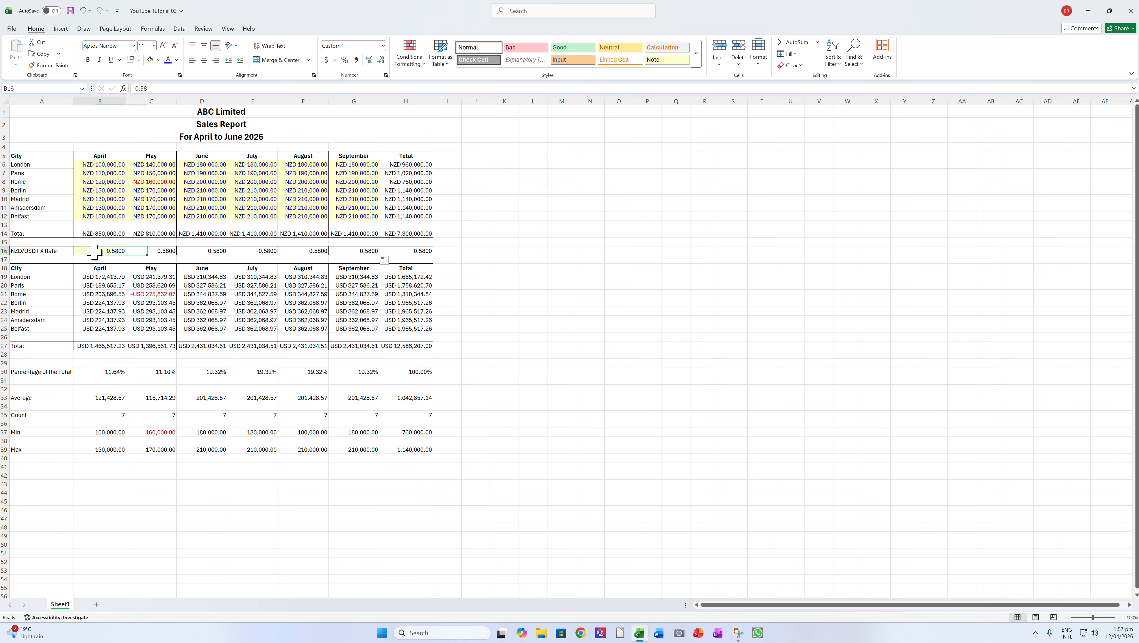
{"action": "type", "text": ".57"}
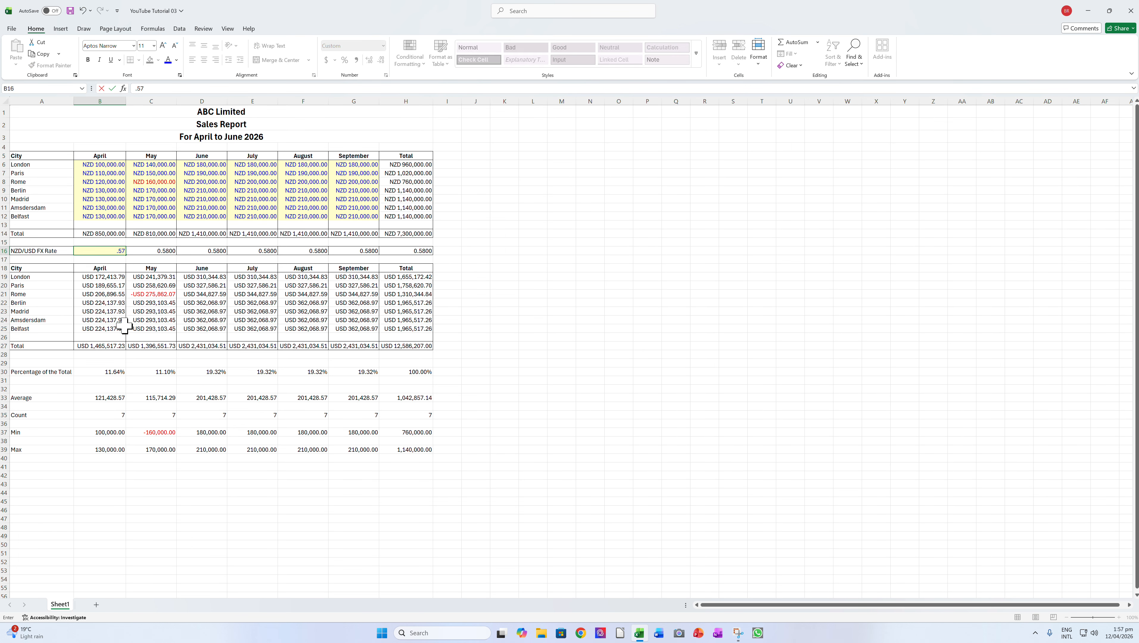
{"action": "key", "text": "Return"}
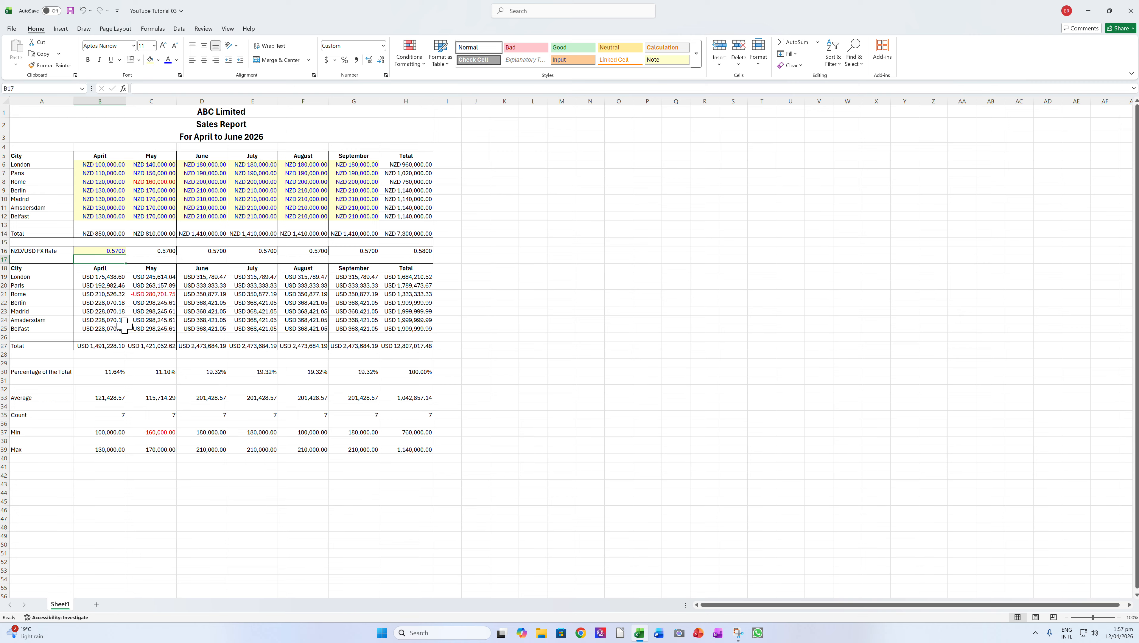